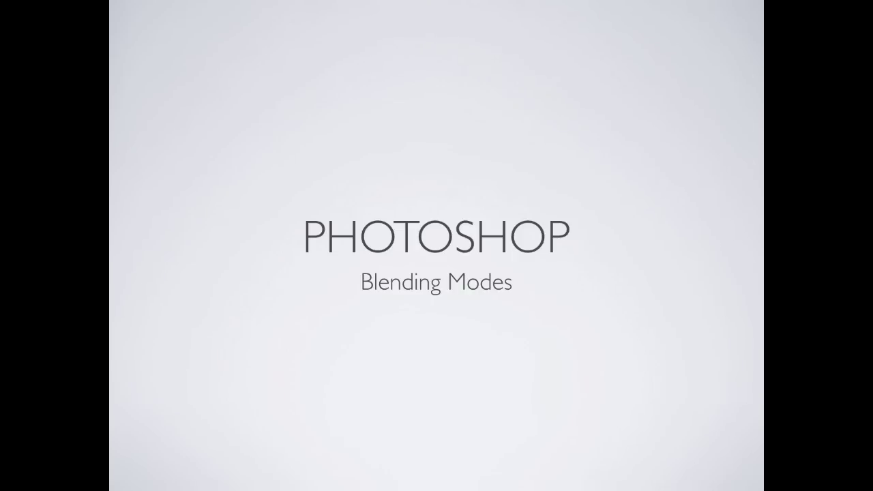
- Advance the Keynote slideshow from the title slide to the 'BLENDING MODES (overview)' slide
key(Right)
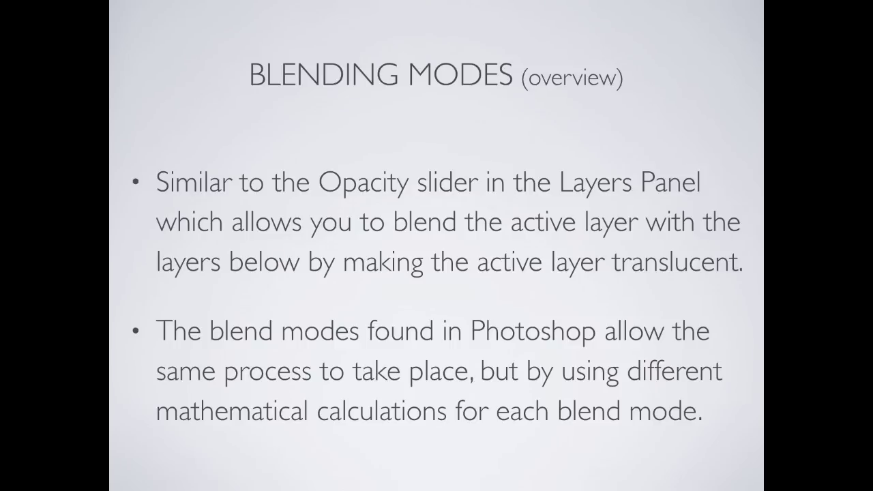
- Advance to the Blend Mode Groups chart slide and circle the Normal group
key(Right)
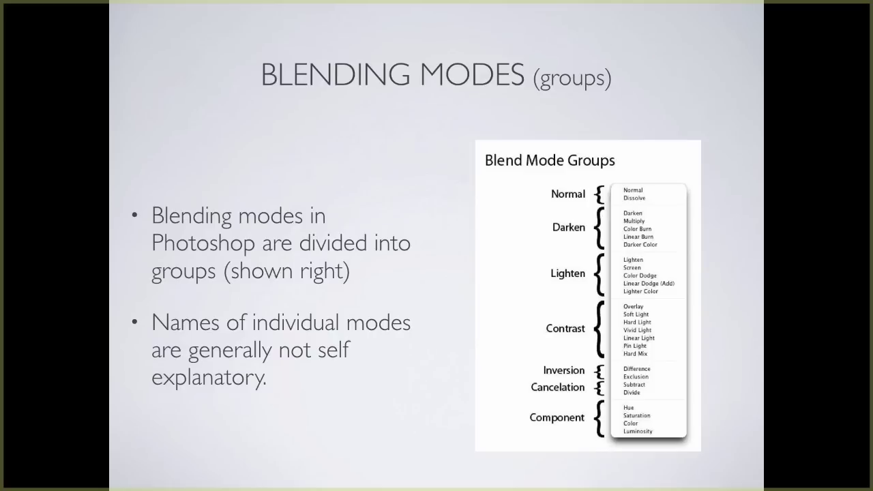
mouse_move(600, 169)
mouse_down()
mouse_move(583, 171)
mouse_move(579, 213)
mouse_move(696, 176)
mouse_move(576, 171)
mouse_up()
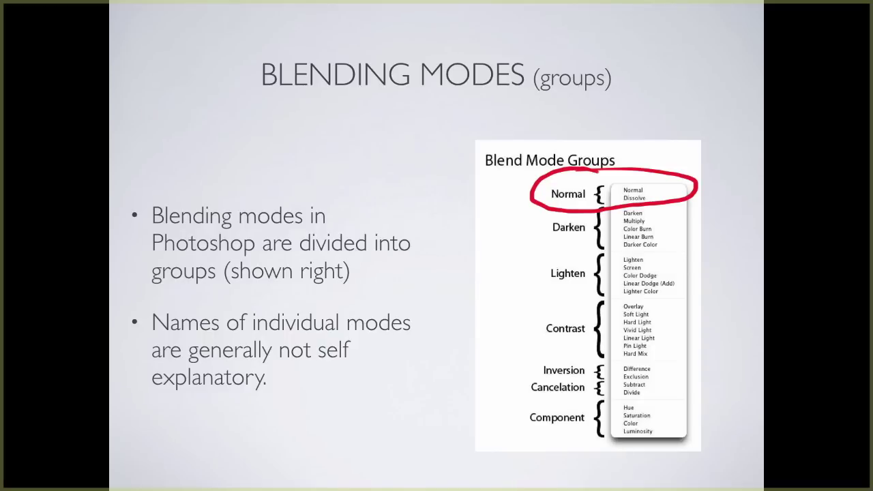
mouse_move(496, 238)
mouse_down()
mouse_move(697, 238)
mouse_move(592, 198)
mouse_move(556, 242)
mouse_up()
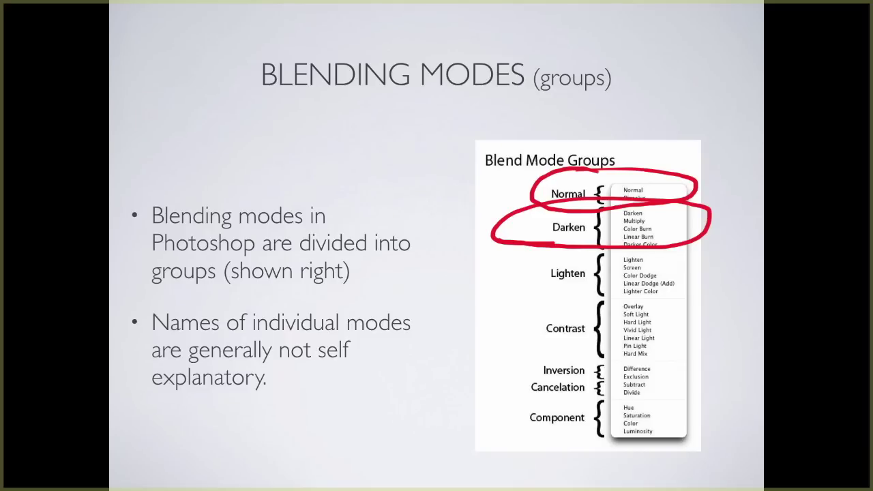
mouse_move(671, 253)
mouse_down()
mouse_move(545, 252)
mouse_move(621, 304)
mouse_move(659, 242)
mouse_move(611, 243)
mouse_up()
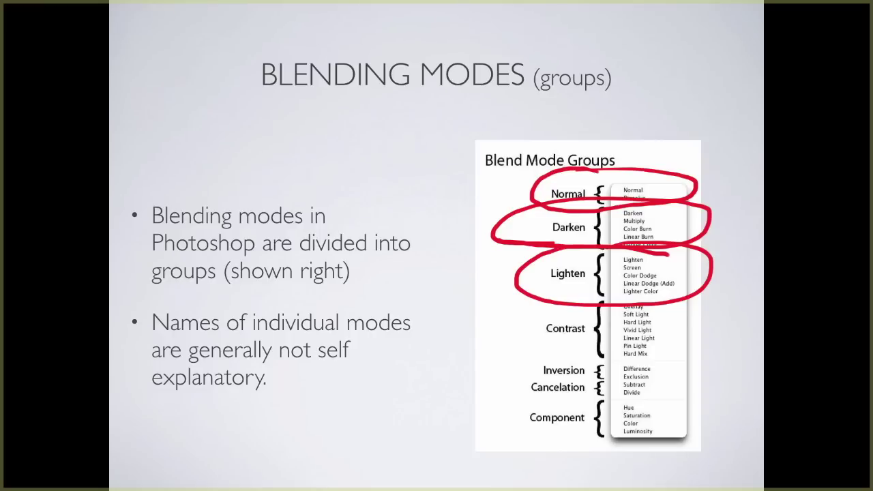
mouse_move(512, 335)
mouse_down()
mouse_move(581, 336)
mouse_move(594, 322)
mouse_move(587, 343)
mouse_up()
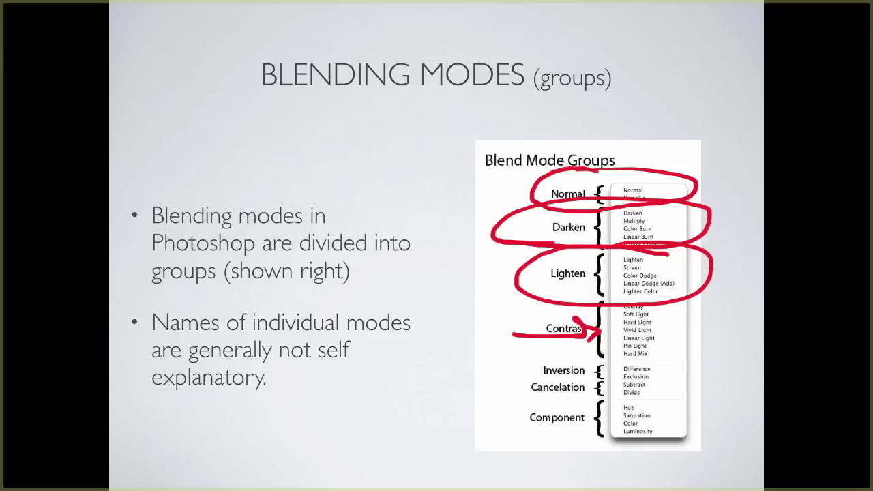
mouse_move(574, 354)
mouse_down()
mouse_move(502, 379)
mouse_move(700, 379)
mouse_move(536, 356)
mouse_up()
mouse_move(716, 406)
mouse_down()
mouse_move(507, 420)
mouse_move(636, 392)
mouse_up()
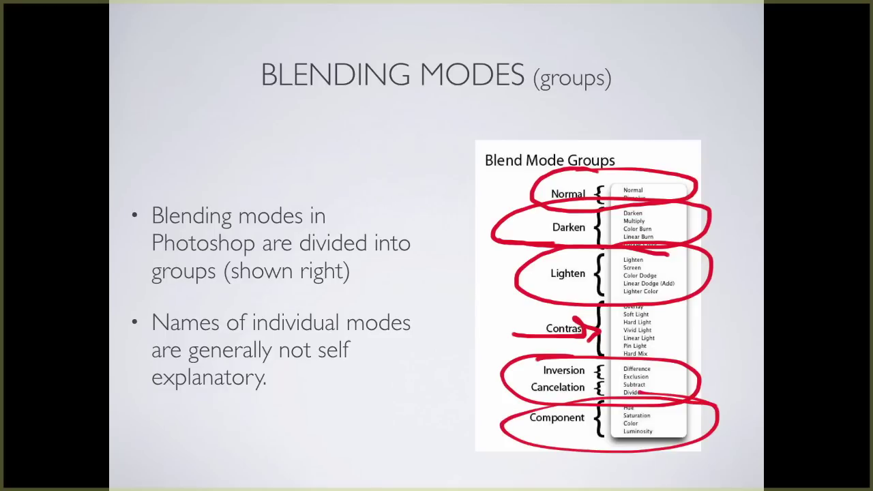
drag(603, 445, 669, 441)
key(e)
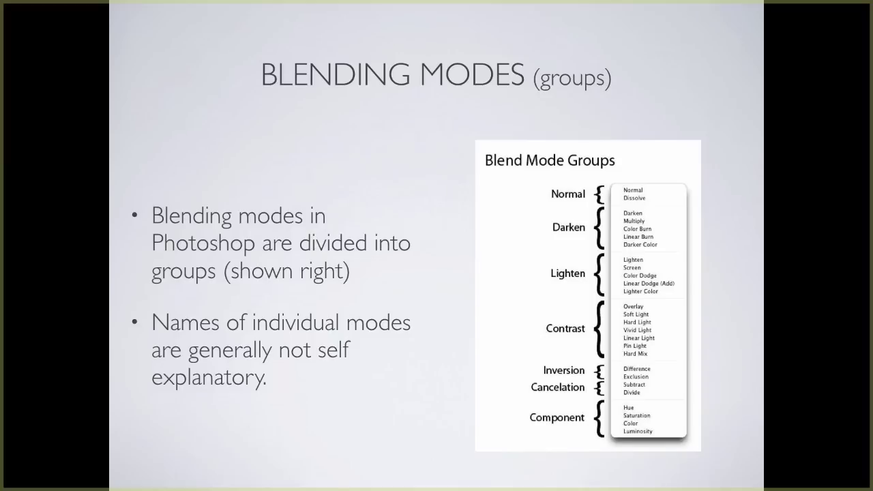
- Mark Darker Color with a short red stroke, then advance to the most commonly used modes slide
mouse_move(640, 250)
mouse_down()
mouse_move(588, 255)
mouse_move(625, 306)
mouse_move(679, 262)
mouse_move(641, 244)
mouse_up()
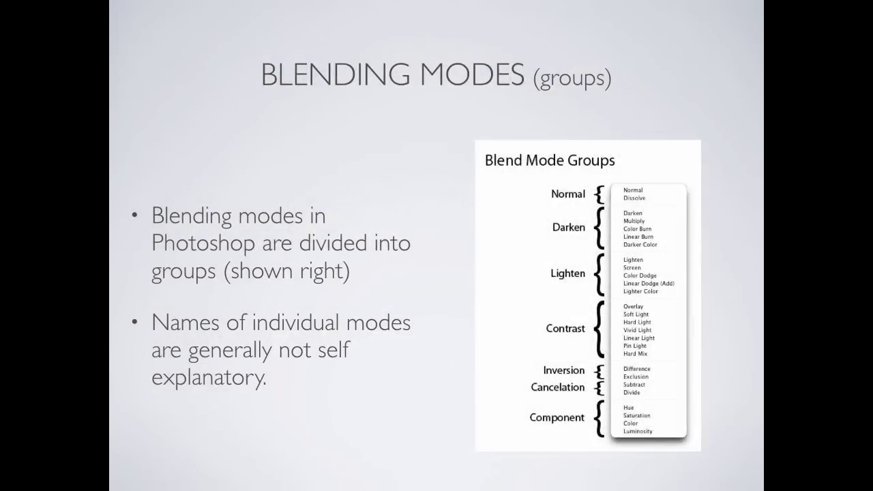
key(Right)
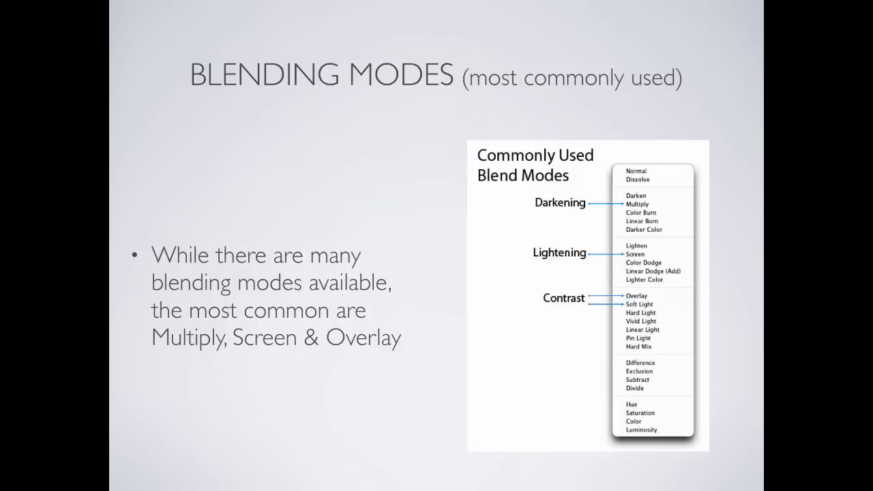
- Advance past the Illustrations of Blending Modes title toward the two-layer diagram slide
key(Right)
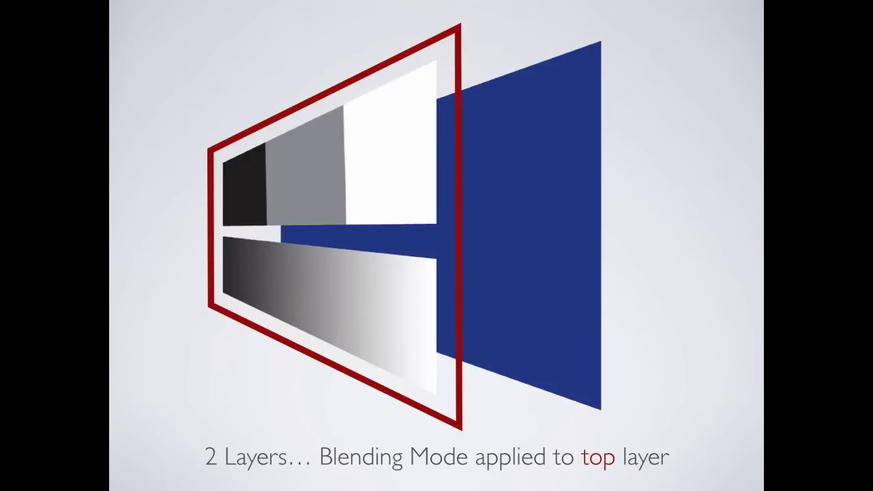
- Box the black, grey and white swatches and gradient bar in red, add an arrow, then advance
mouse_move(225, 156)
mouse_down()
mouse_move(242, 209)
mouse_move(257, 144)
mouse_move(226, 155)
mouse_up()
mouse_move(277, 135)
mouse_down()
mouse_move(277, 164)
mouse_move(332, 195)
mouse_move(269, 143)
mouse_up()
mouse_move(363, 95)
mouse_down()
mouse_move(361, 199)
mouse_move(426, 130)
mouse_move(354, 104)
mouse_up()
drag(168, 235, 224, 218)
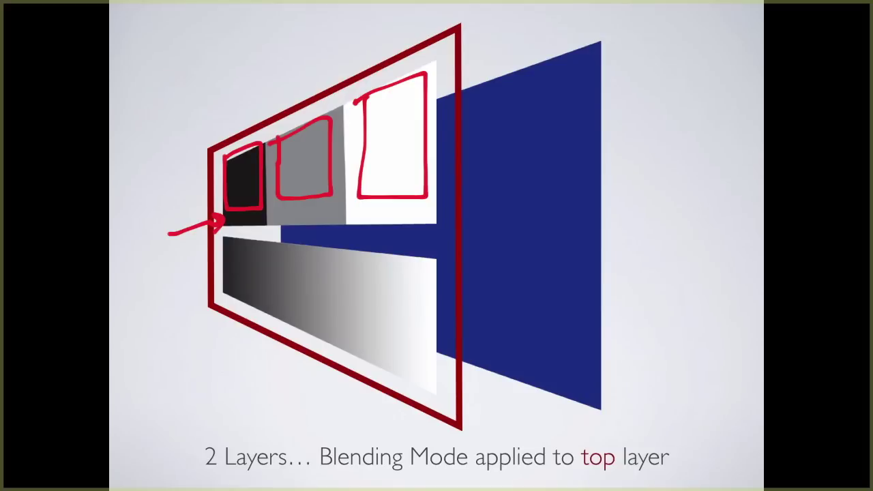
mouse_move(218, 238)
mouse_down()
mouse_move(232, 287)
mouse_move(427, 368)
mouse_move(428, 298)
mouse_move(389, 250)
mouse_move(237, 241)
mouse_up()
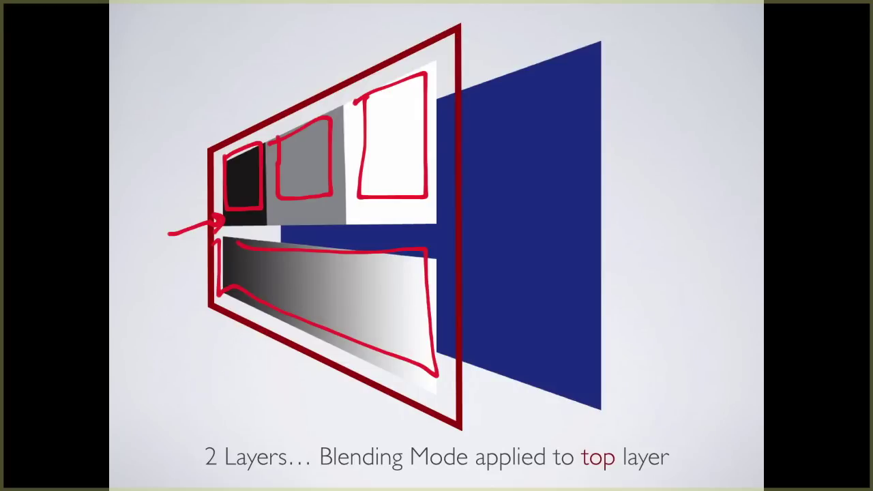
key(Right)
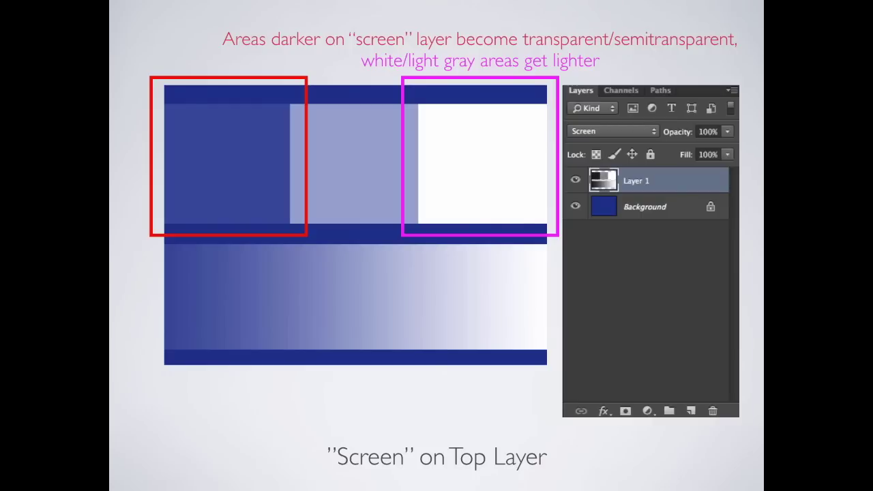
- Advance to the 'Overlay' on Top Layer slide, then exit the slideshow
key(Right)
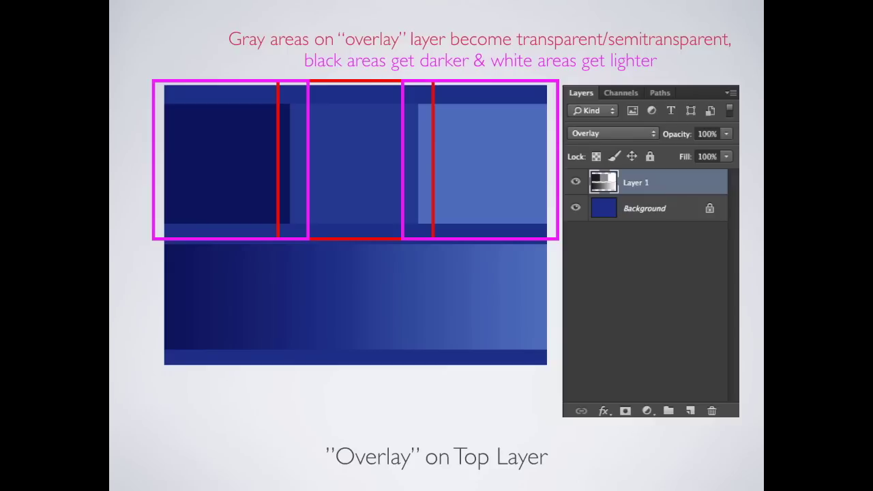
key(Escape)
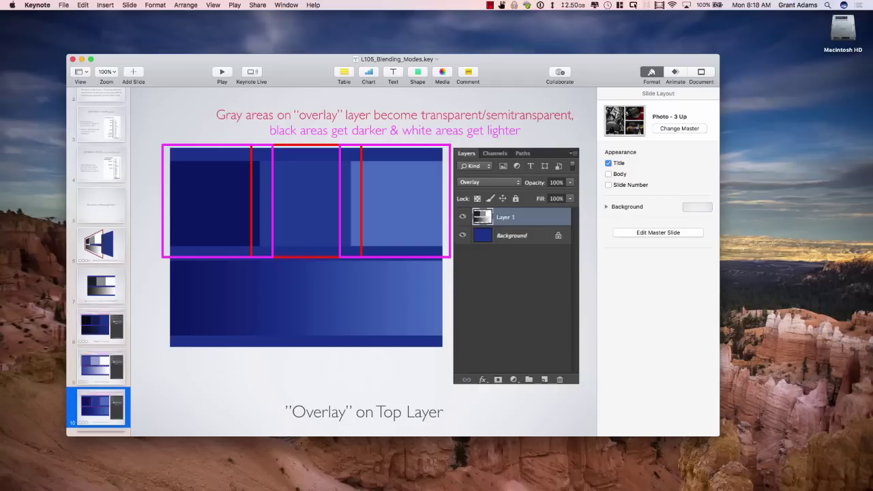
- Pause the screen recording from the recorder icon in the menu bar
click(491, 5)
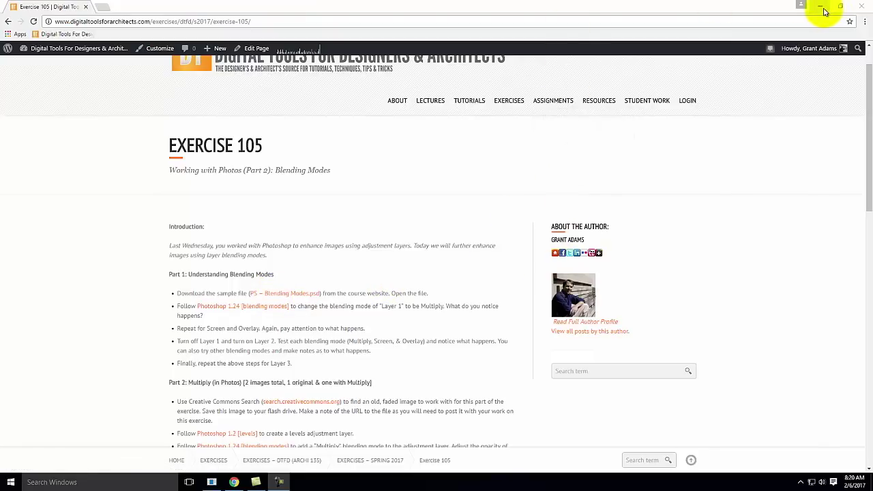
- Minimize the browser and launch Adobe Photoshop CS6 from the Start menu
click(860, 6)
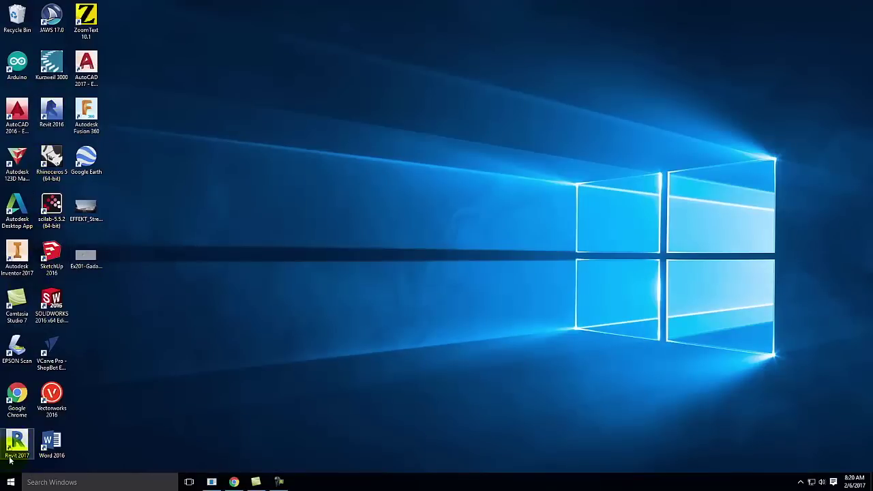
click(10, 482)
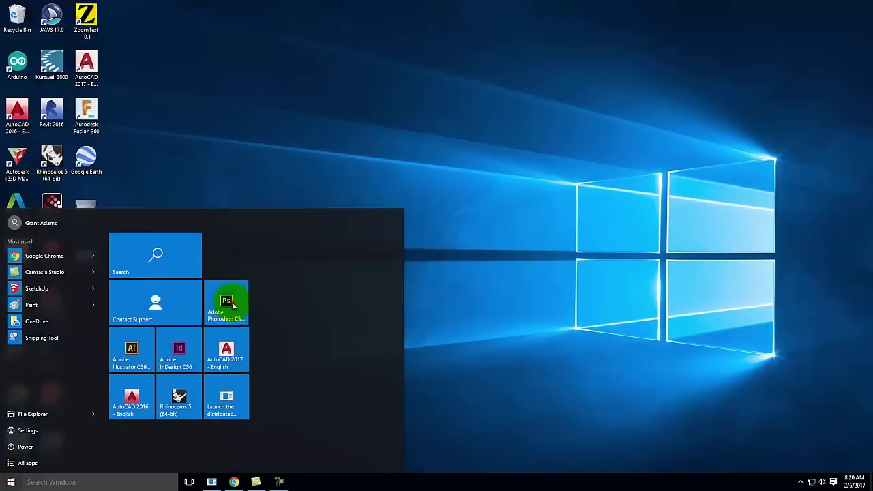
click(232, 304)
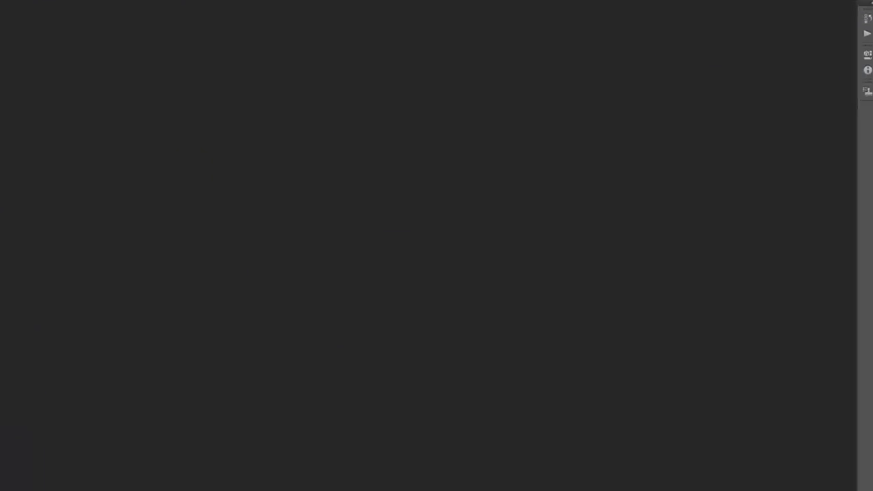
- Open PS-Blending-Modes1.psd from the Ex105 folder and hide Layer 1 to show the blue Background
click(10, 2)
click(20, 2)
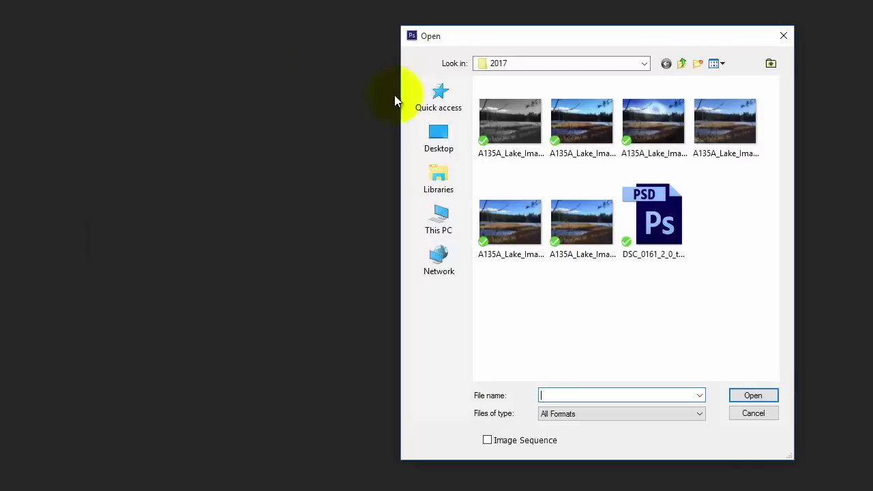
click(683, 64)
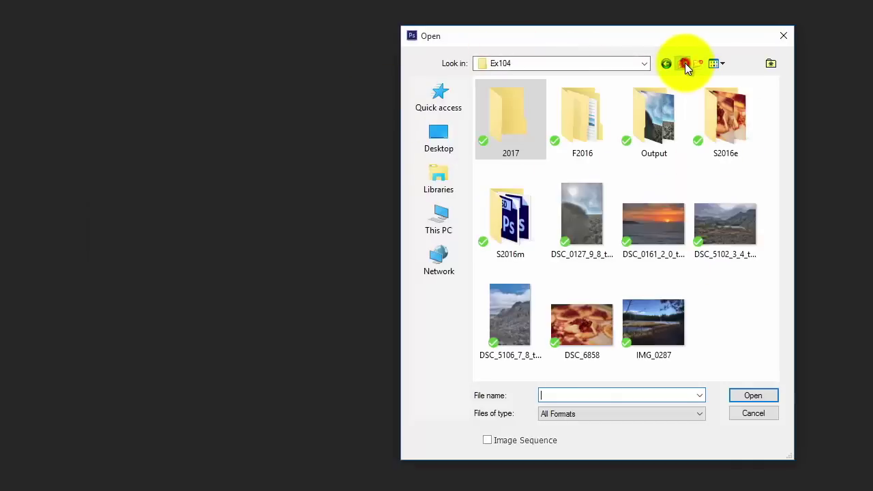
click(684, 64)
double_click(501, 135)
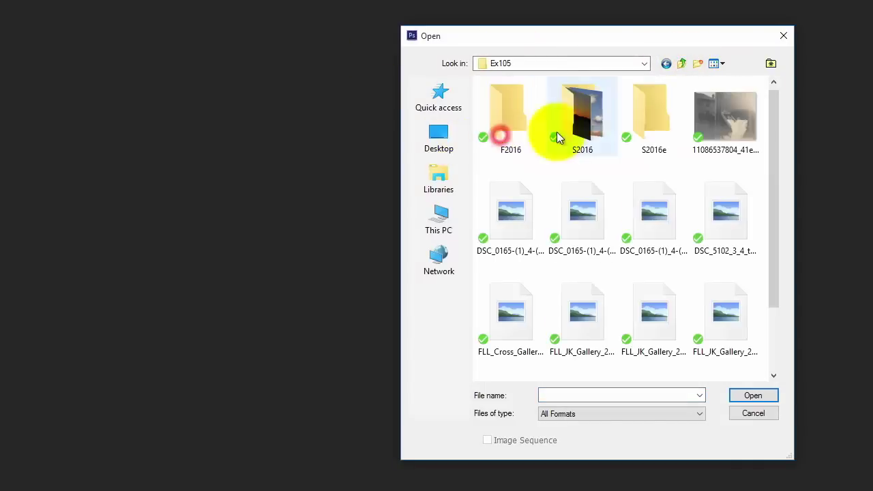
drag(773, 132, 773, 235)
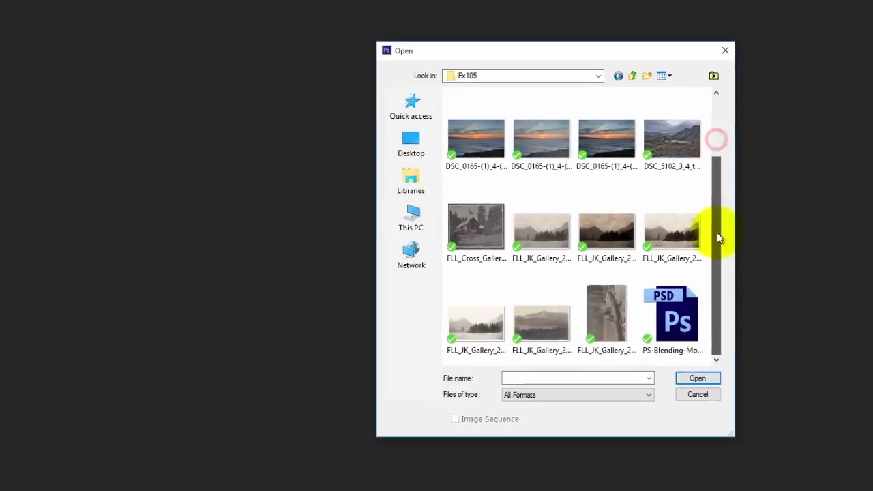
double_click(671, 314)
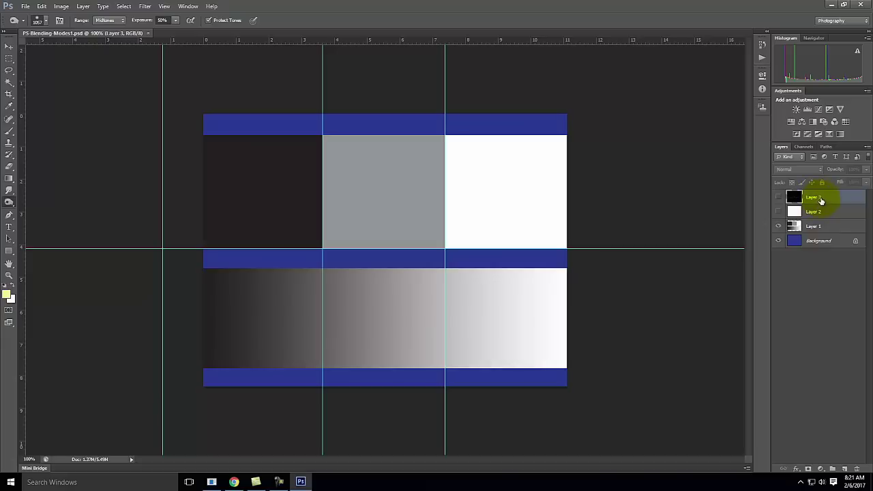
click(778, 227)
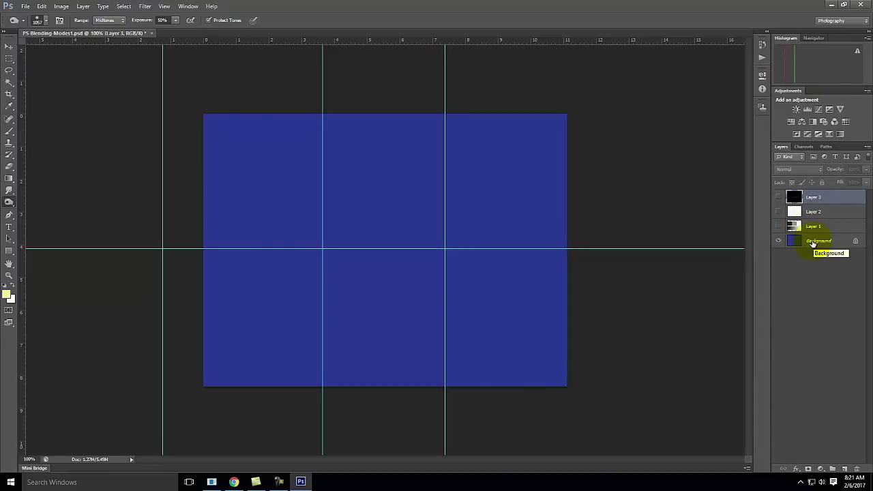
- Make Layer 1 and the blue Background both visible, then select Layer 1
click(778, 240)
click(778, 226)
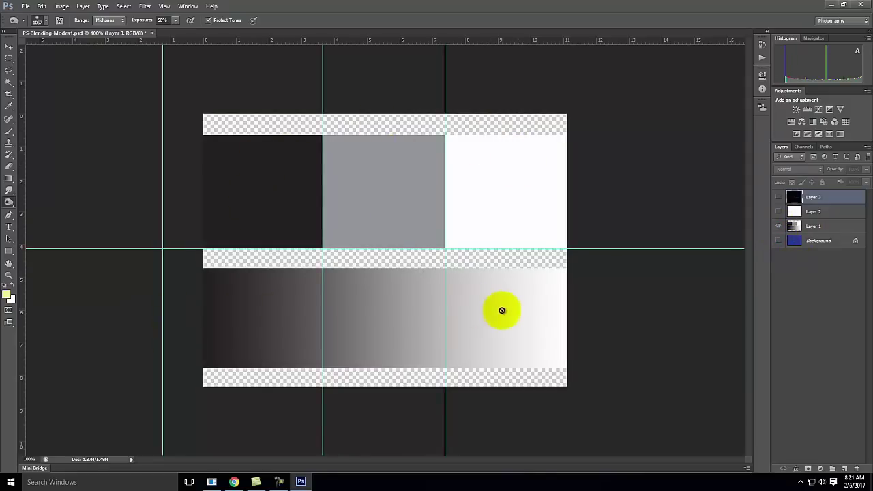
click(779, 242)
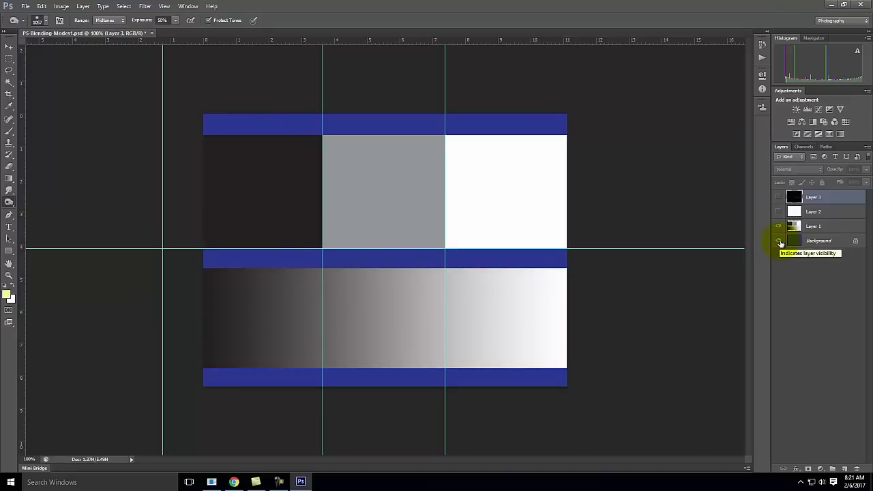
click(829, 227)
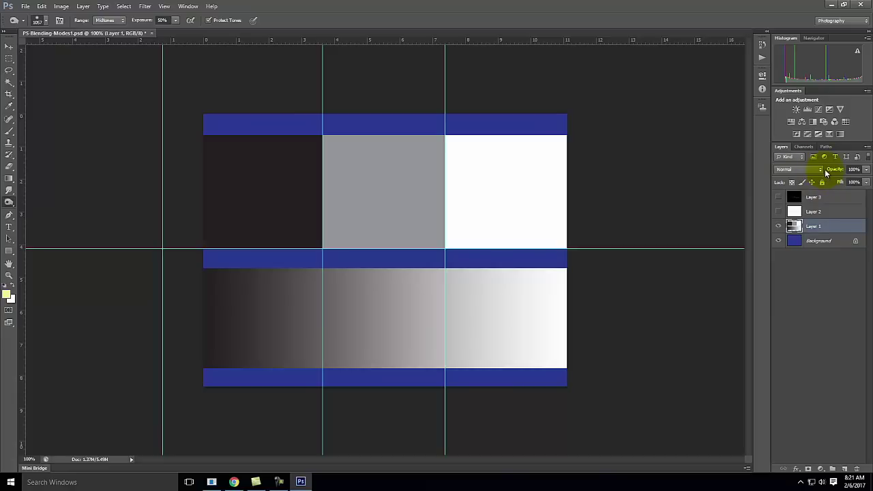
- Change Layer 1's blend mode to Multiply and switch to the Move tool
click(818, 170)
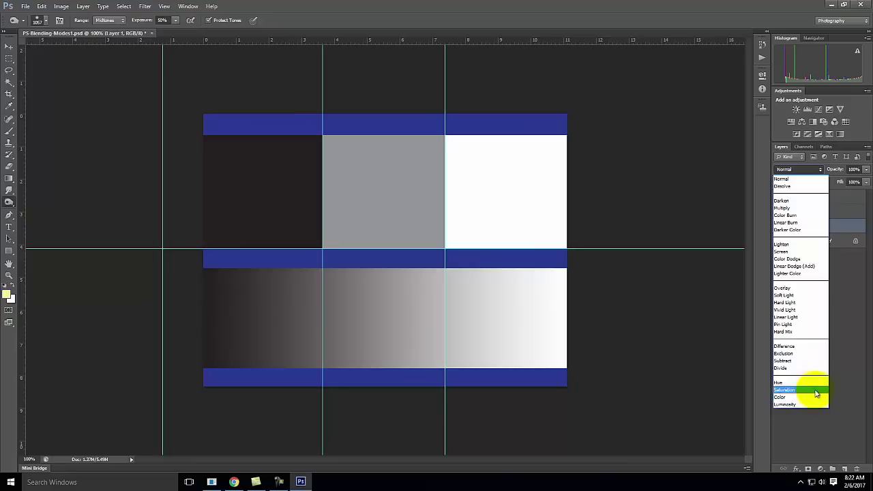
click(800, 209)
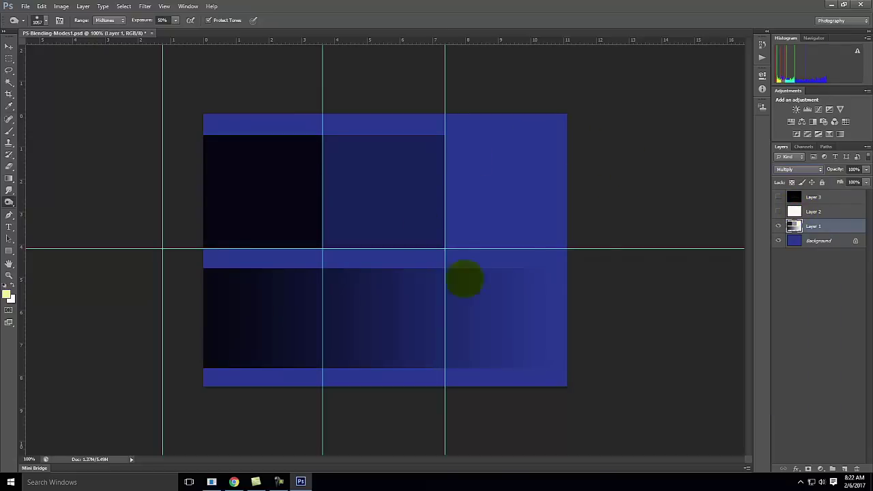
click(8, 47)
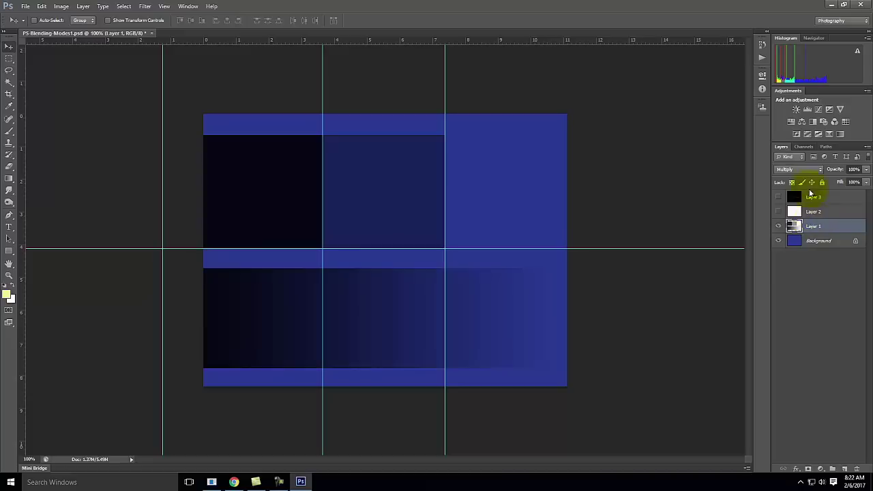
- Change Layer 1's blend mode to Screen so black vanishes and grey turns pale blue
click(796, 167)
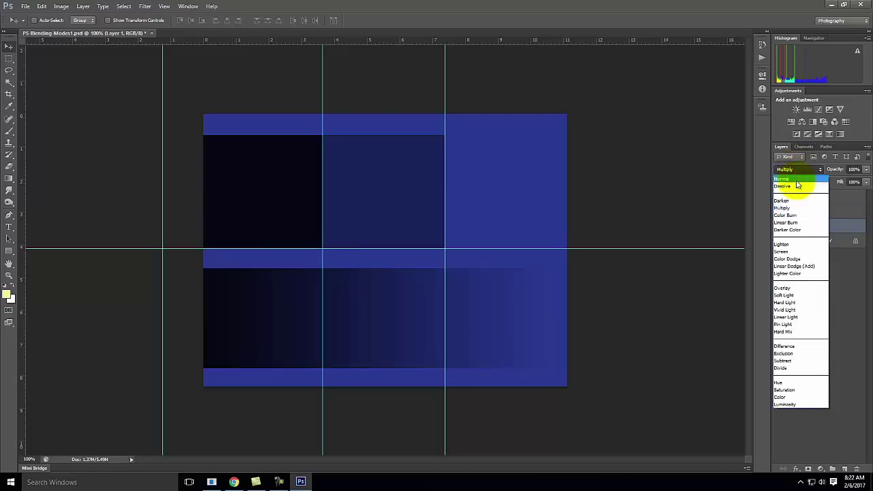
click(793, 251)
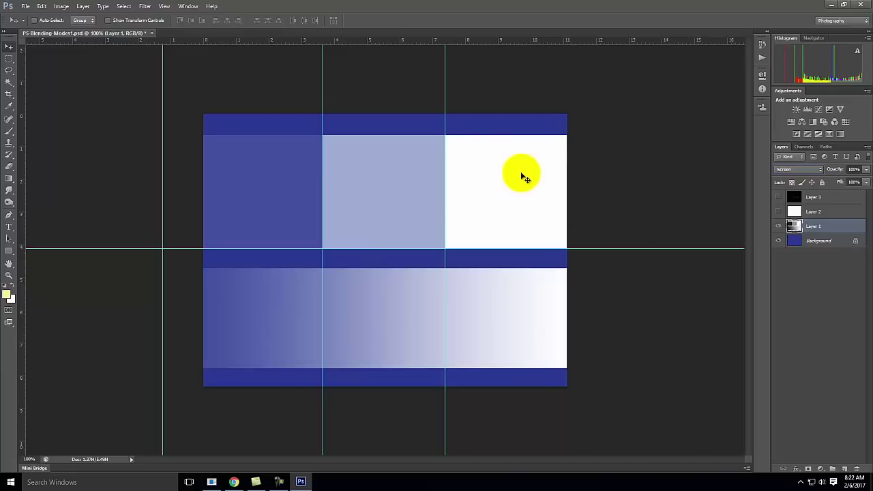
click(791, 168)
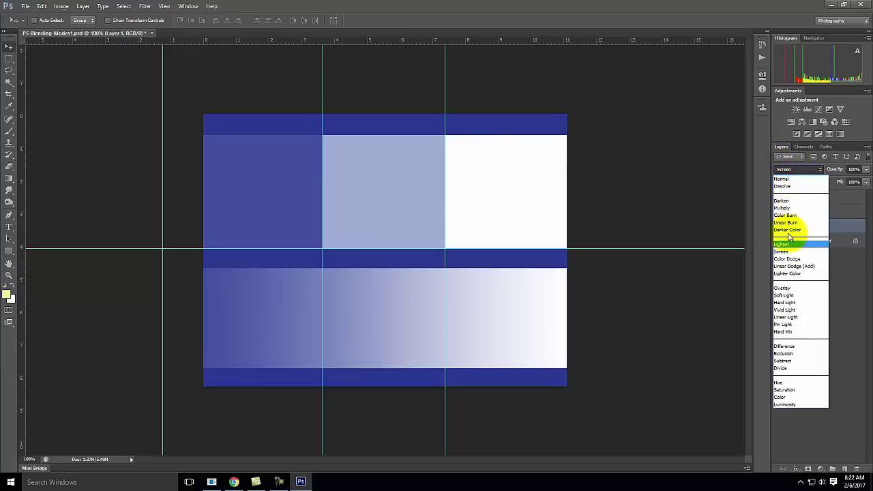
- Apply Overlay blending to Layer 1, then hide Layer 1
click(793, 289)
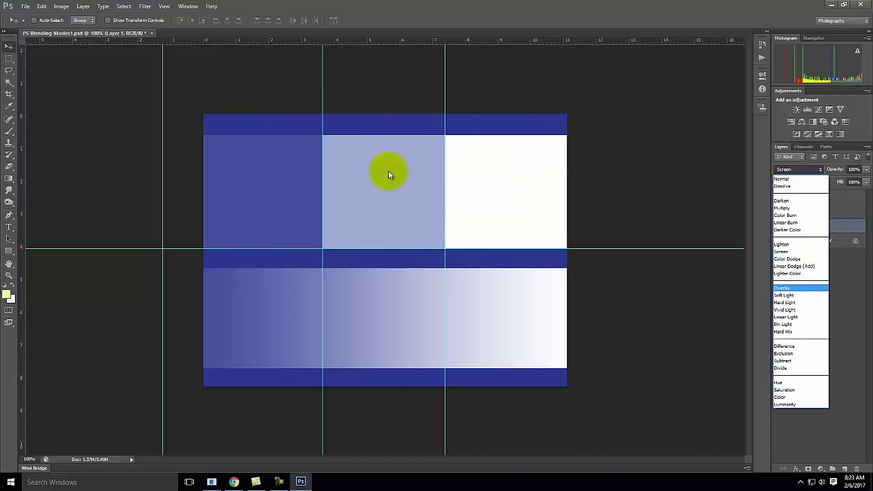
click(806, 290)
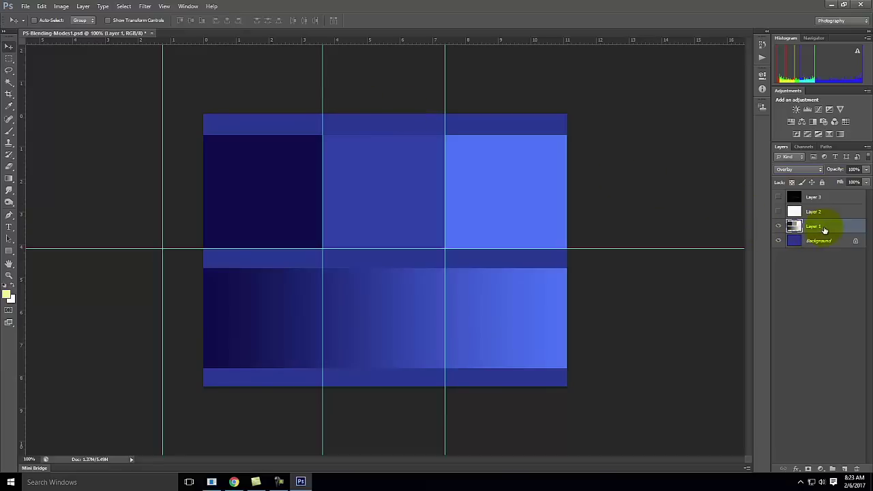
click(778, 226)
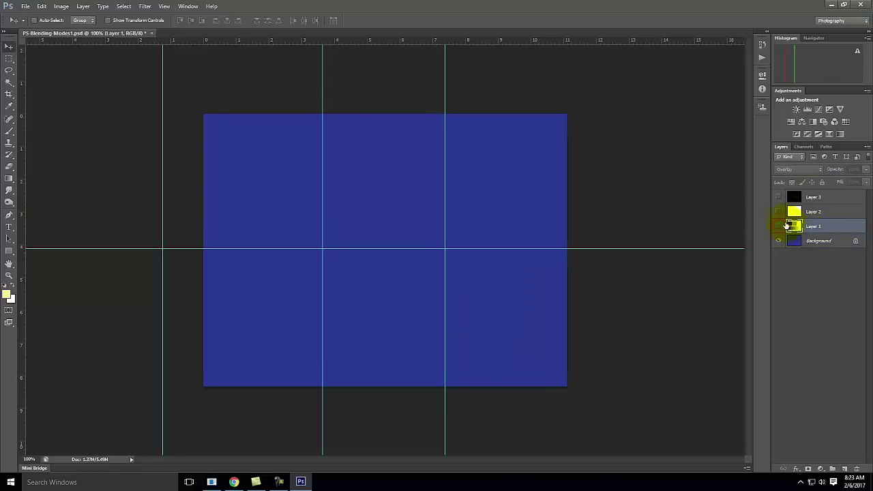
- Make Layer 2 visible and select it as the active layer
click(778, 213)
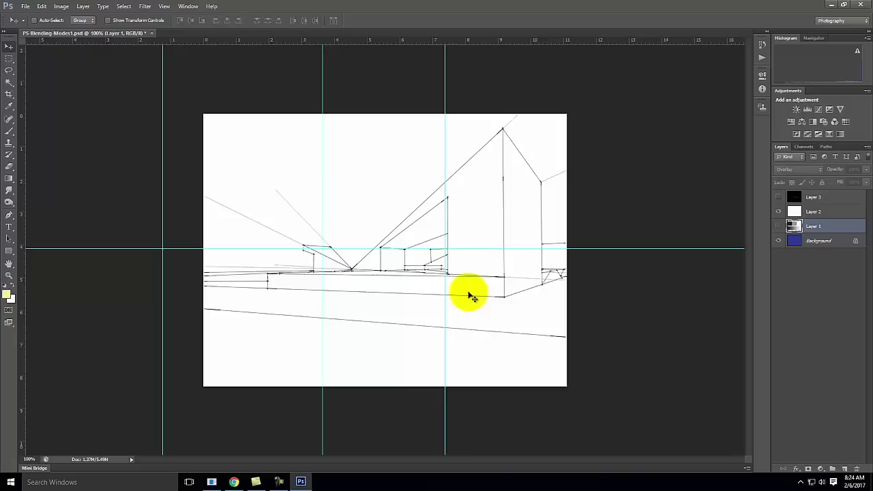
click(829, 212)
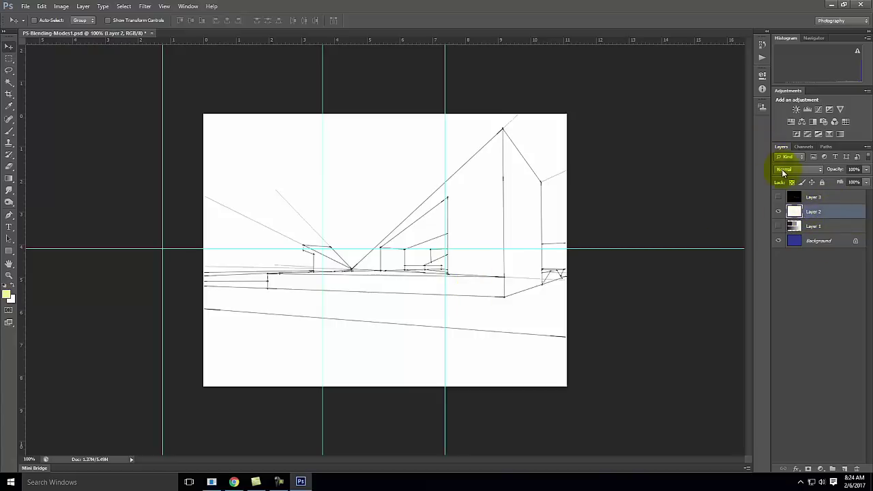
- Try Layer 2 with Multiply, then Screen, and settle on Overlay blending
click(783, 169)
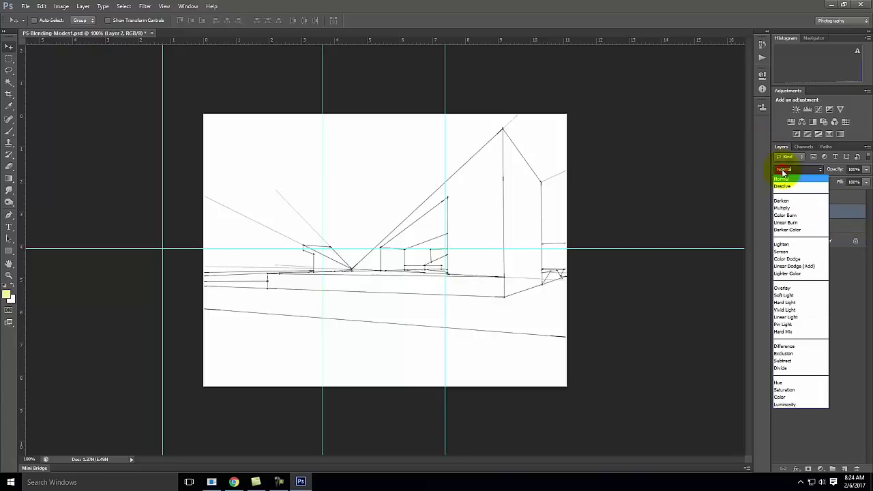
click(782, 208)
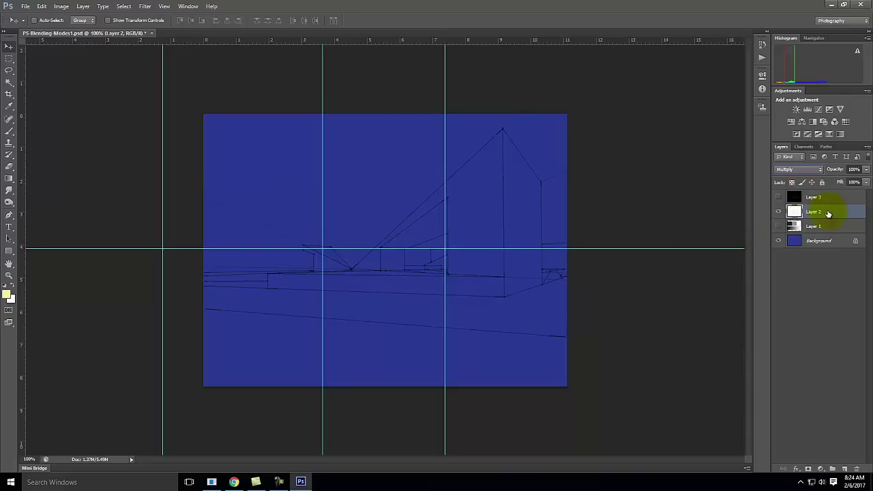
click(800, 176)
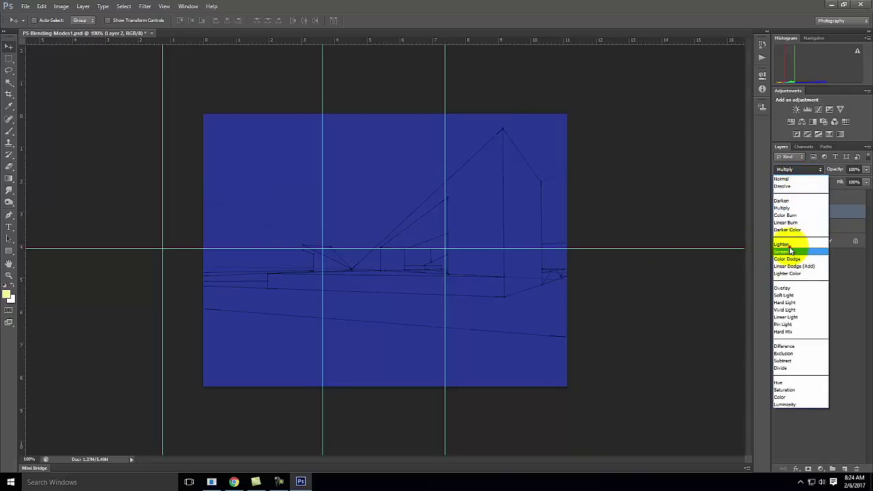
click(789, 252)
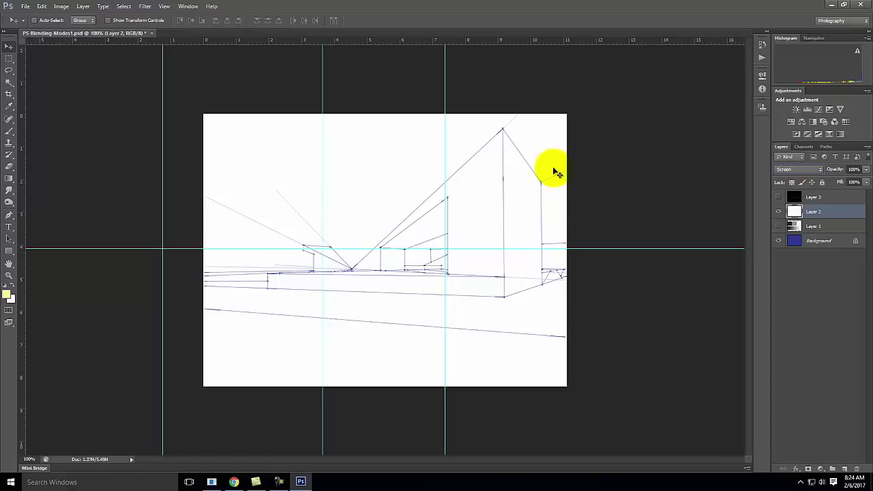
click(806, 170)
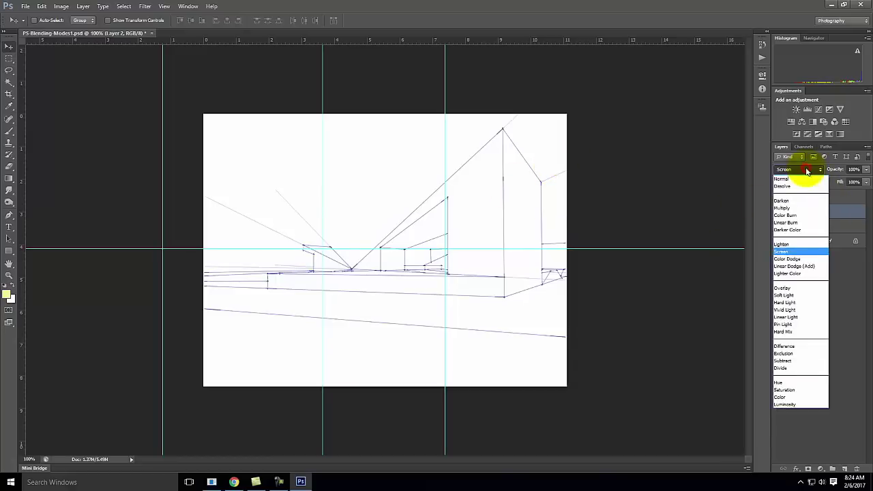
click(799, 289)
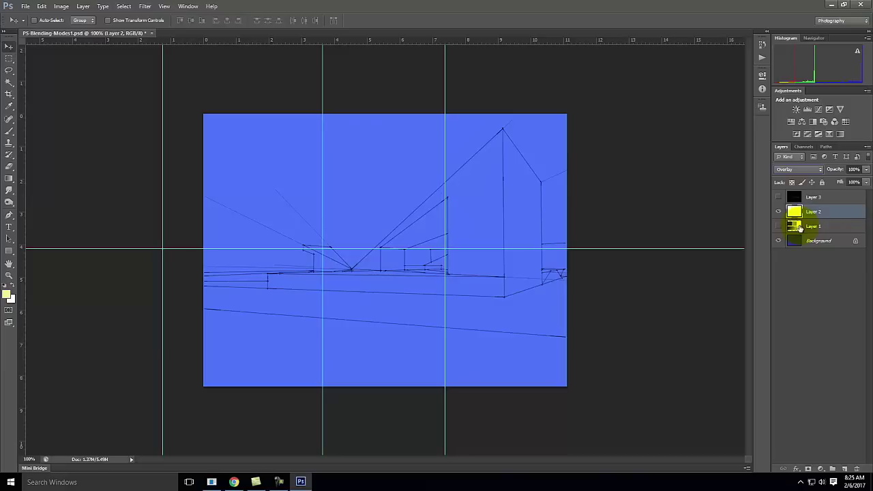
- Hide Layer 2, show Layer 3's white-line sketch, and select Layer 3
click(778, 211)
click(778, 197)
click(829, 198)
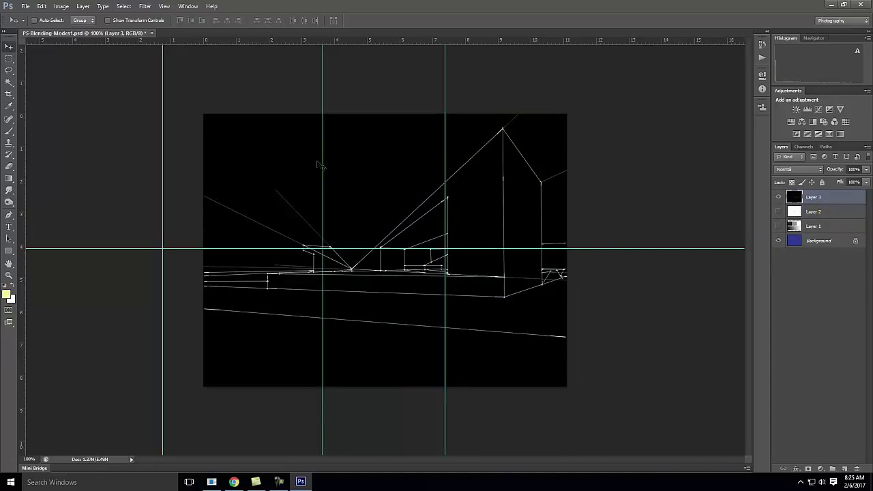
- Set Layer 3 to Multiply, then Screen blending, and hide Layer 3
click(839, 195)
click(800, 169)
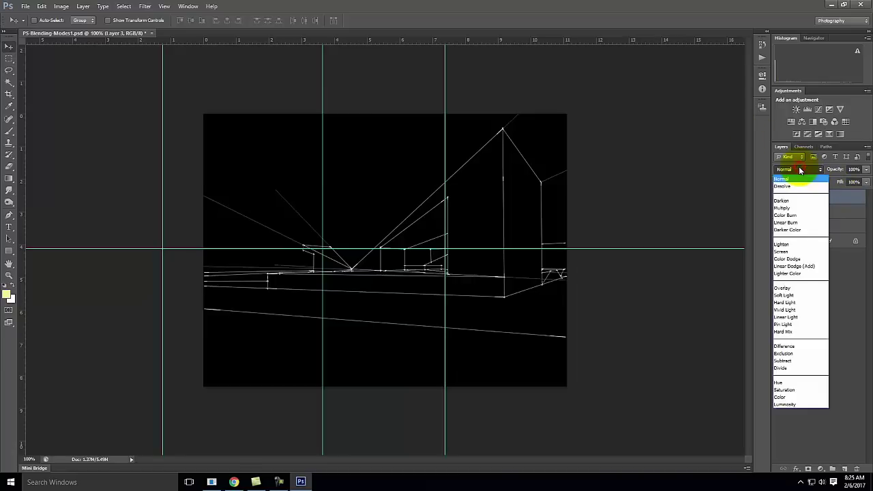
click(794, 208)
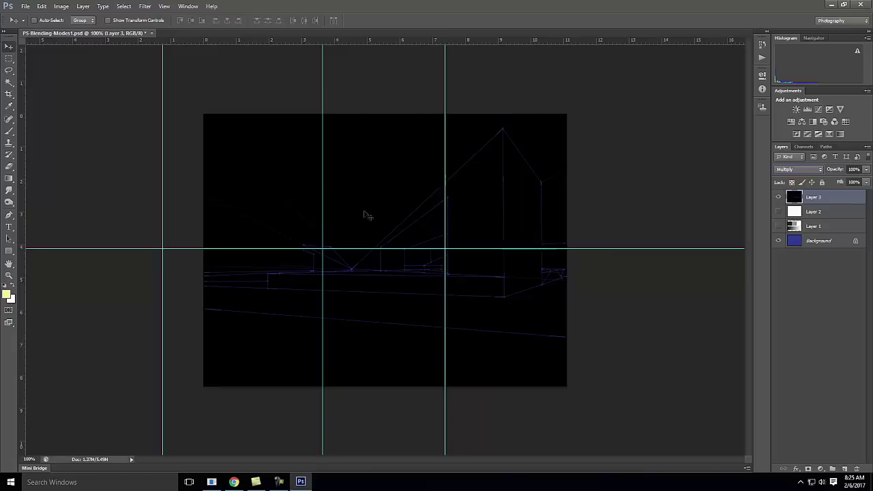
drag(834, 196, 792, 198)
drag(799, 169, 784, 254)
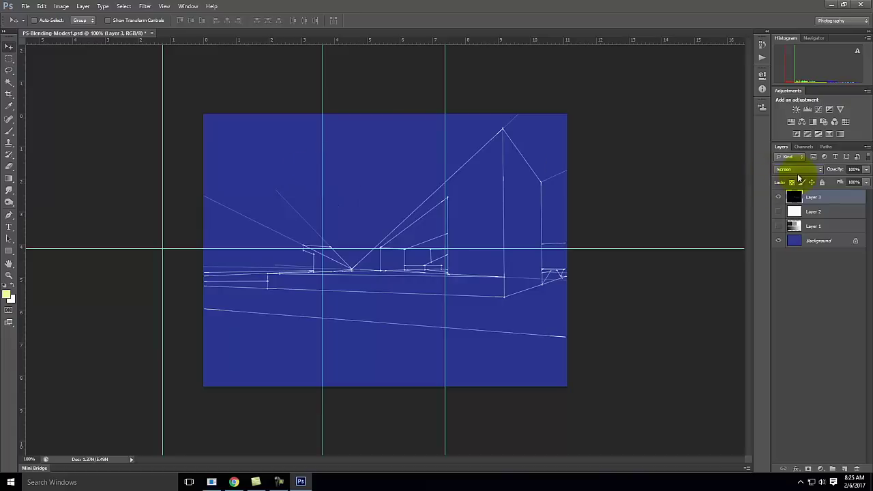
click(778, 197)
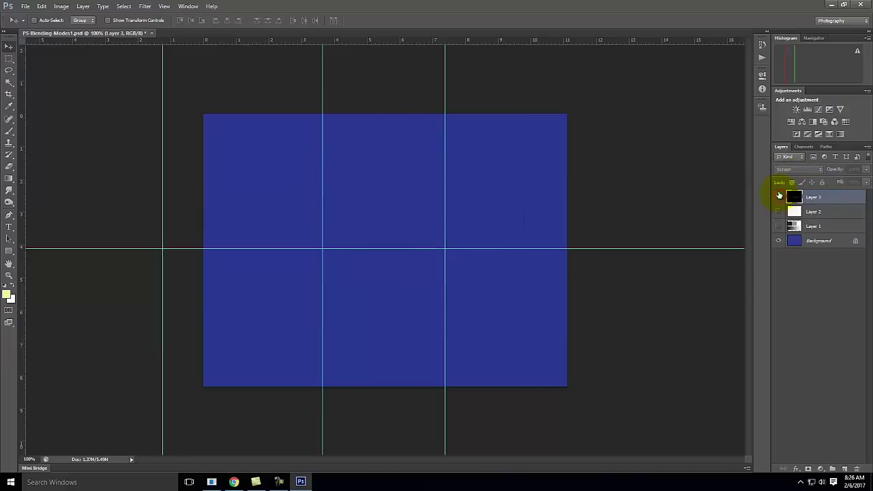
- Show Layer 1 again, minimize Photoshop, and switch to the Exercise 105 browser page
click(777, 226)
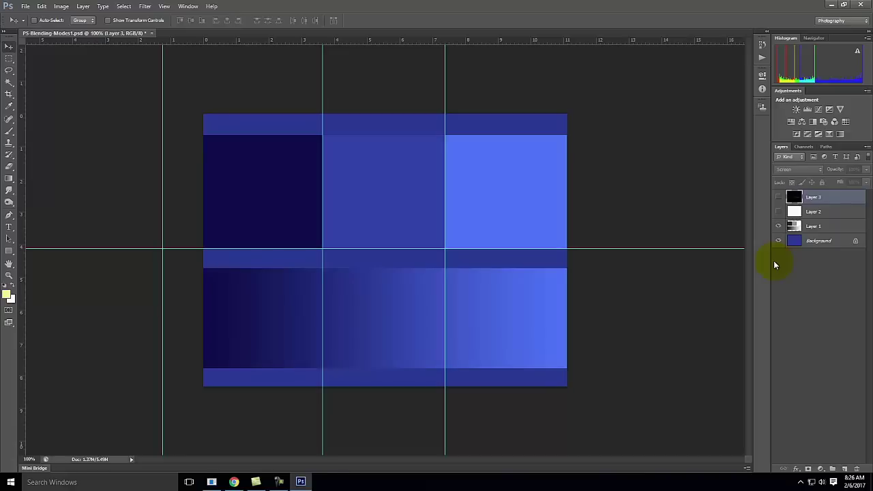
click(828, 4)
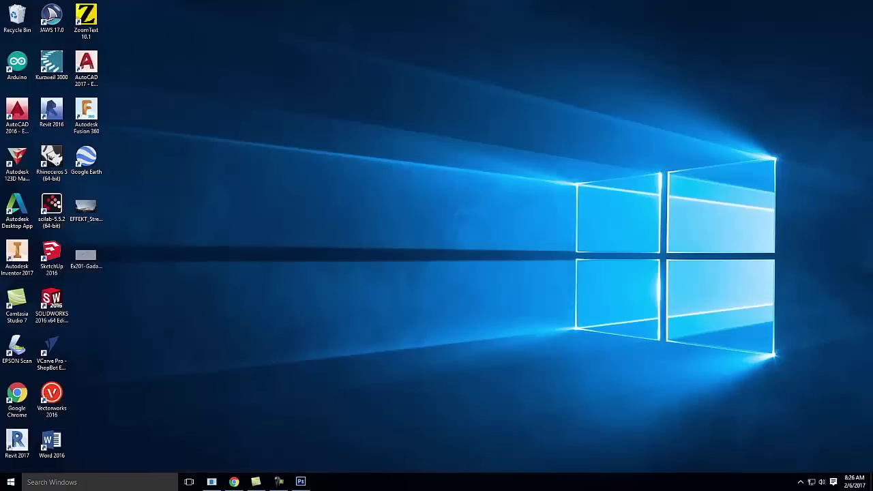
click(234, 481)
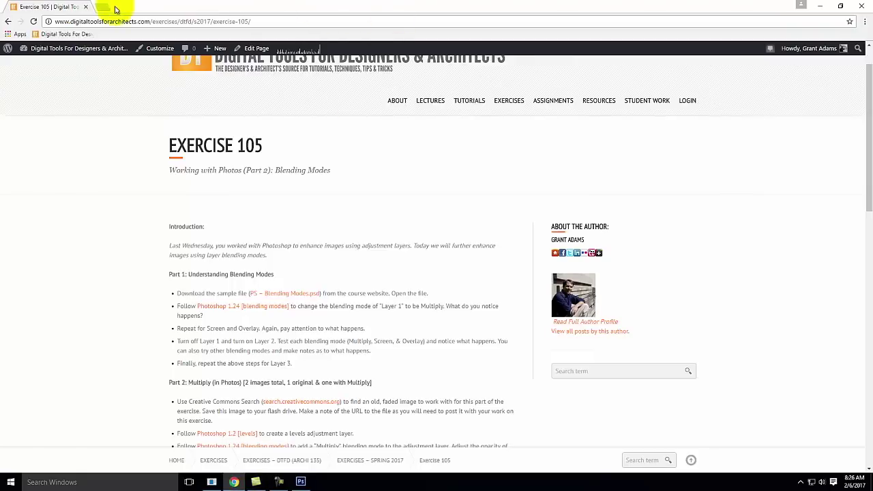
- In a new tab, search Creative Commons for 'old photograph', returning to the search page after an error
click(102, 10)
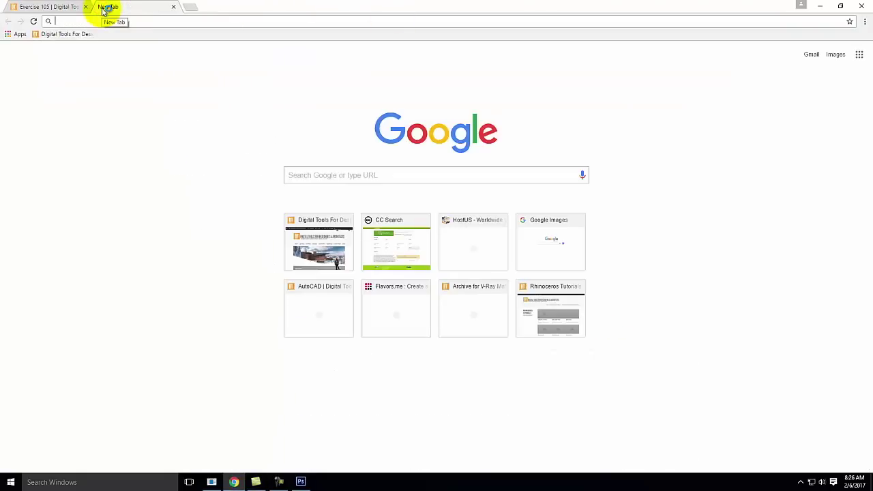
text(search.creativecommons.org)
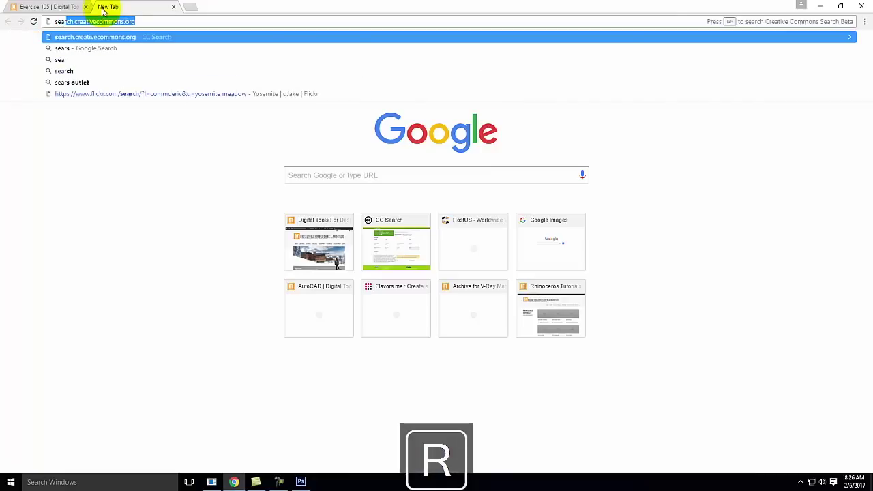
key(Return)
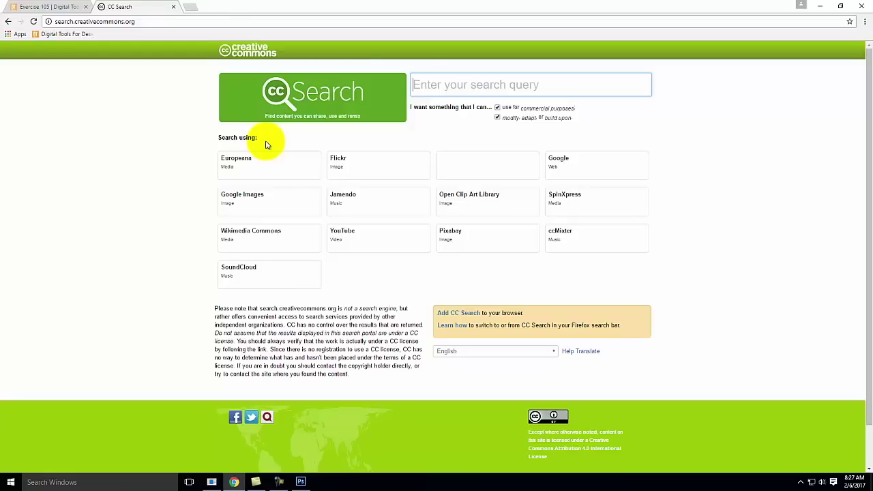
text(old )
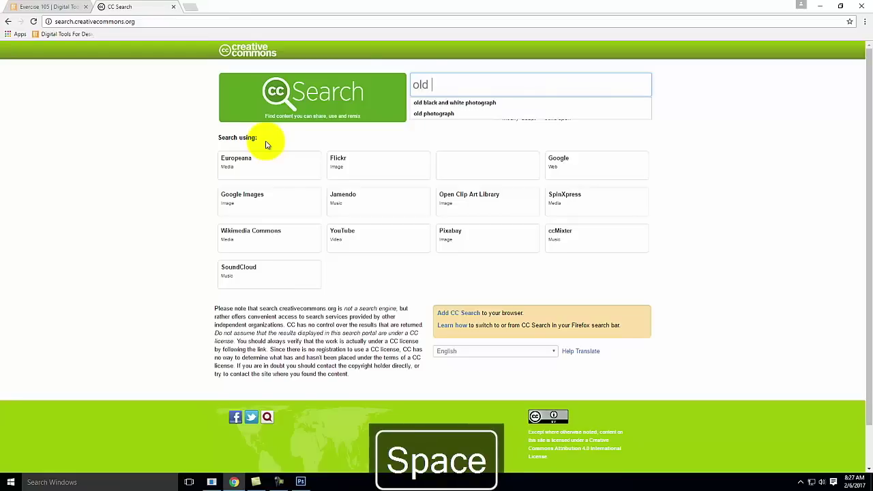
text(photograph)
key(Return)
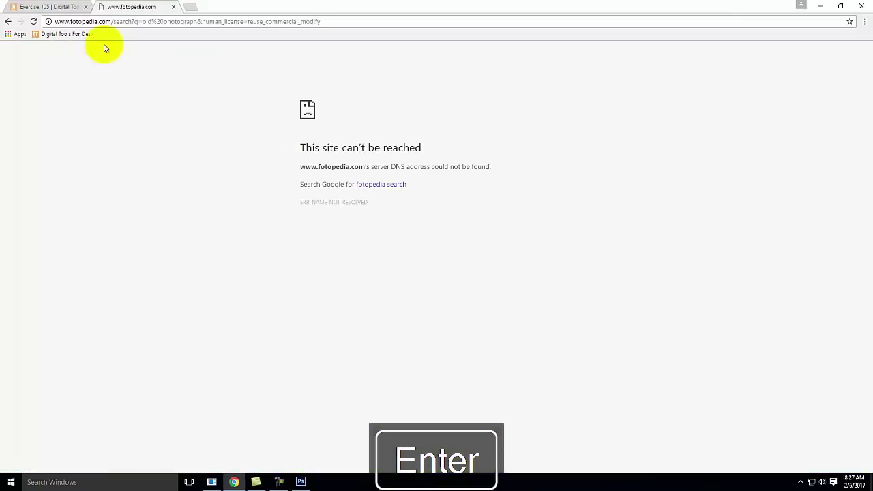
click(6, 21)
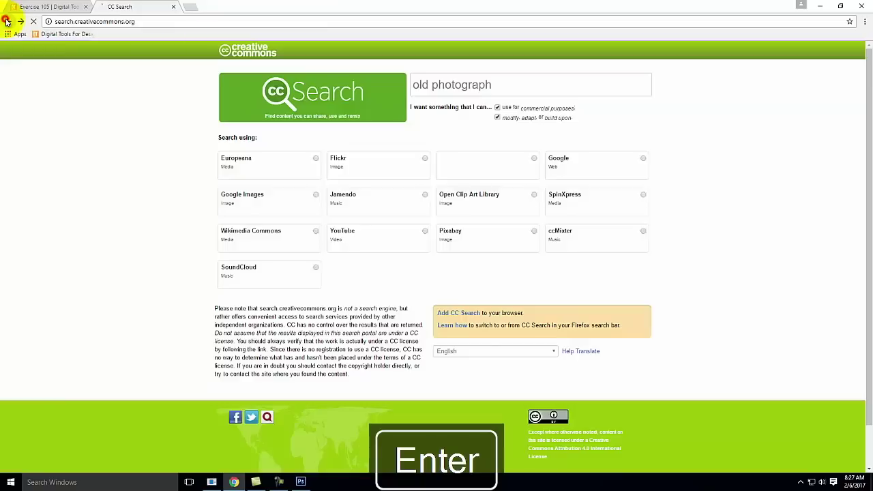
- Search Flickr for old photograph, open the SharingOldPhoto3 woman-on-steps photo, and view its download sizes
click(356, 170)
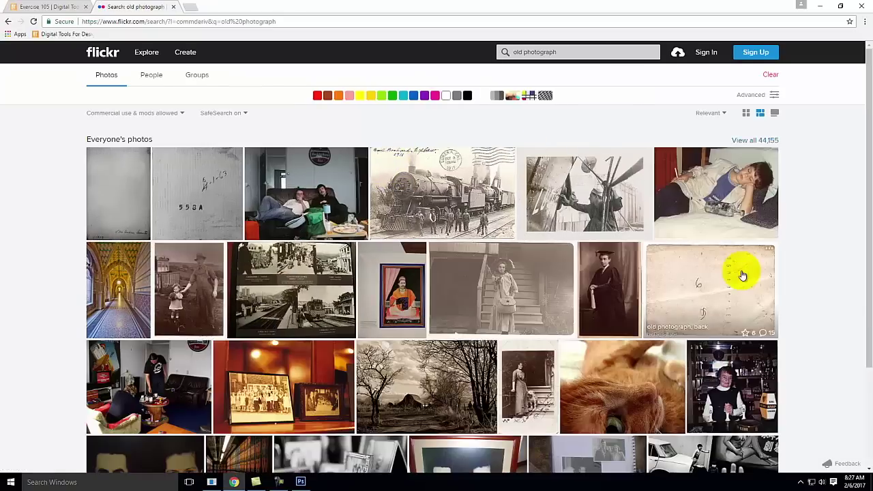
scroll(742, 275, down, 1)
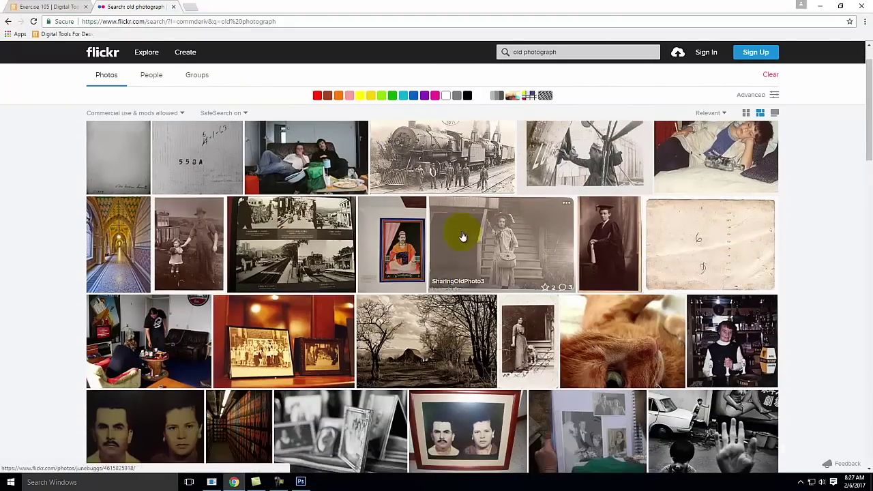
scroll(497, 242, down, 1)
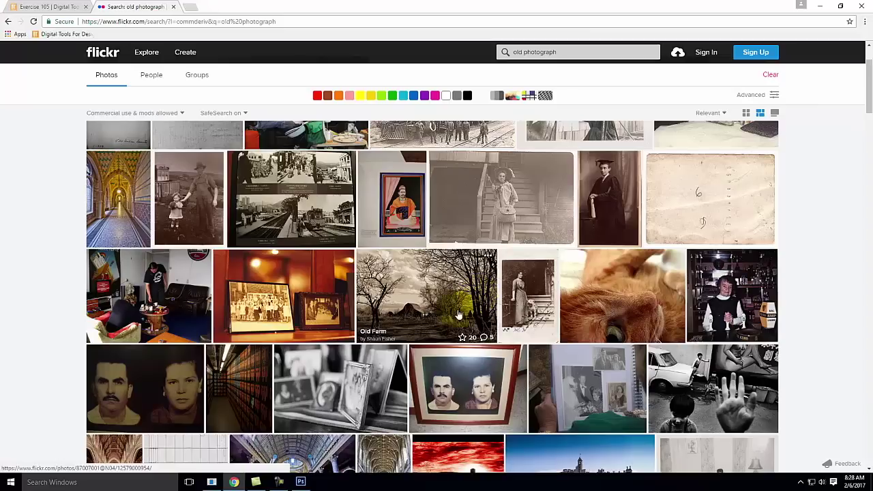
scroll(457, 312, down, 1)
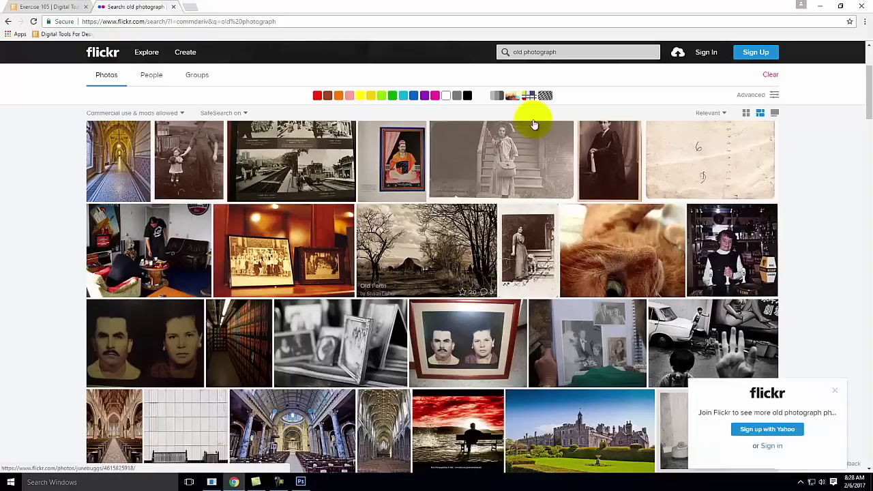
click(533, 158)
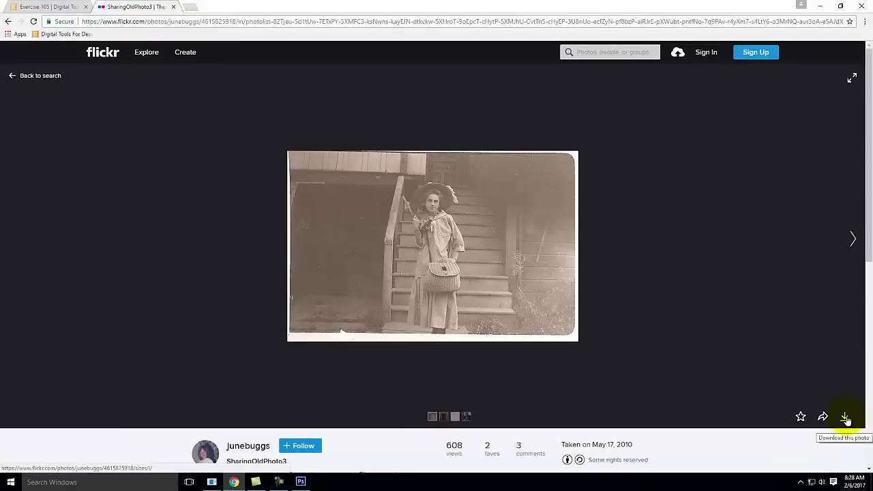
click(845, 418)
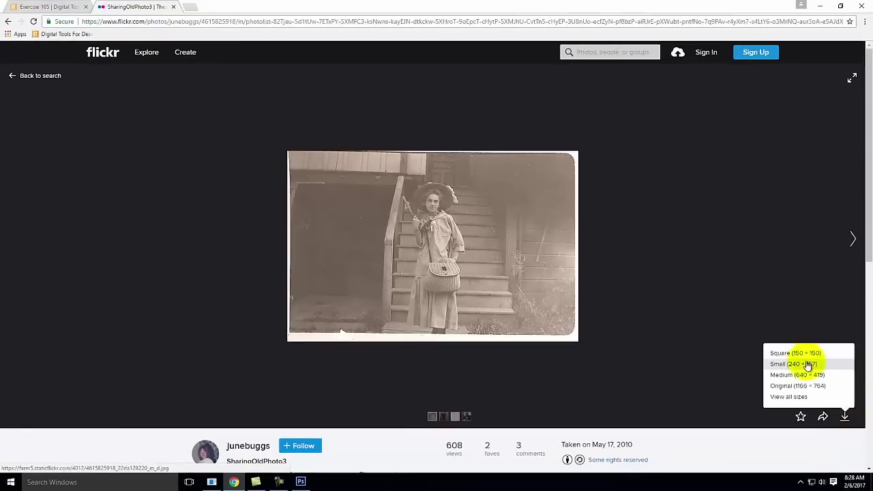
- Download the Original 1166 × 764 JPG and show it in the Downloads folder
click(801, 387)
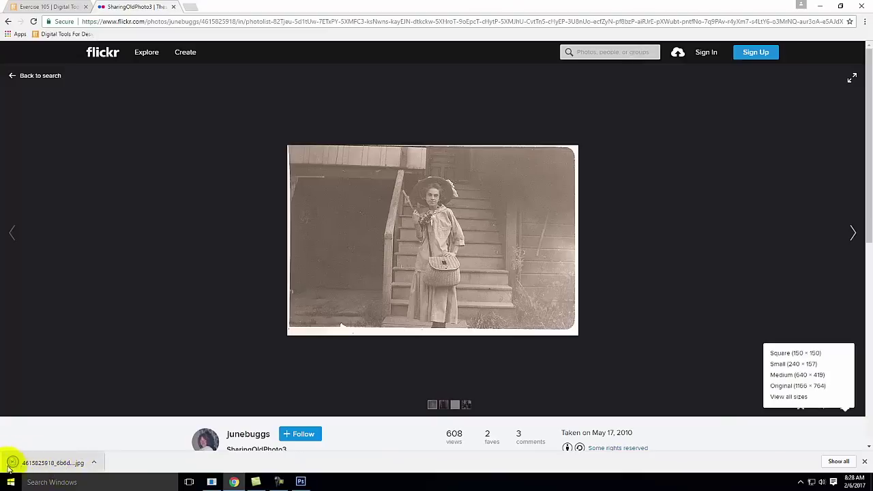
click(95, 464)
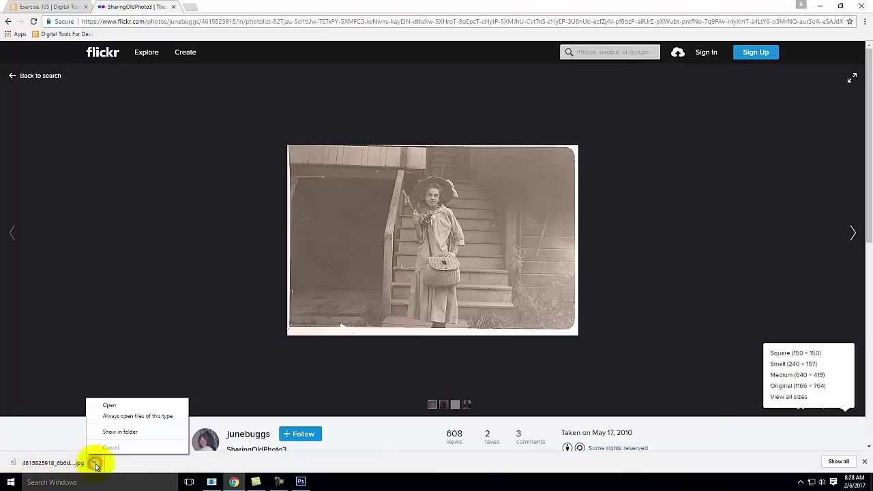
click(109, 431)
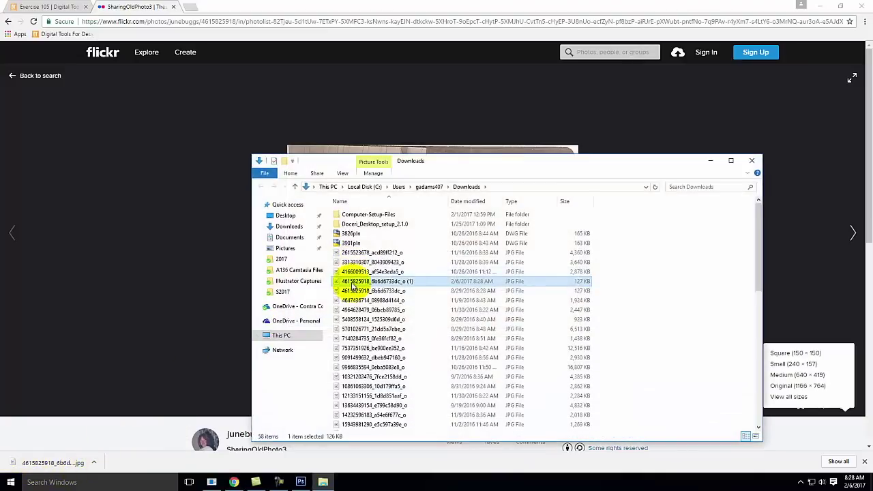
- Copy the downloaded JPG, then go to OneDrive > Live Demonstrations > Live - A135 Exercises > Ex105
right_click(385, 282)
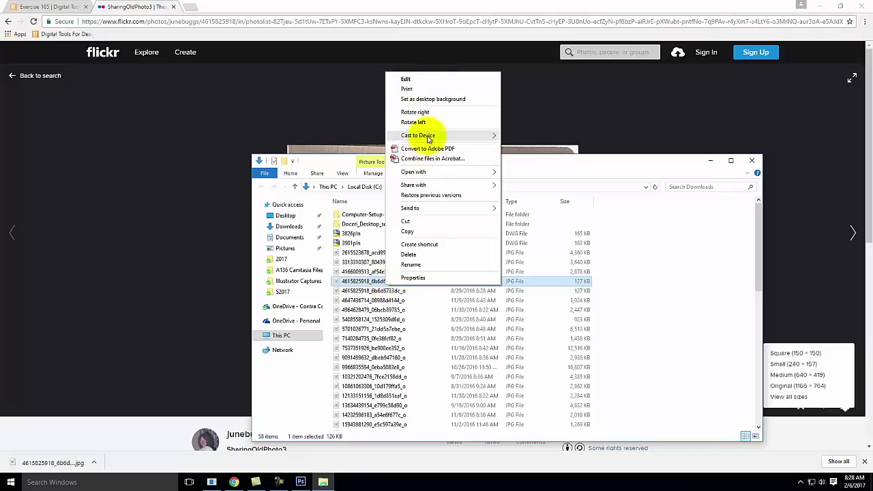
click(417, 231)
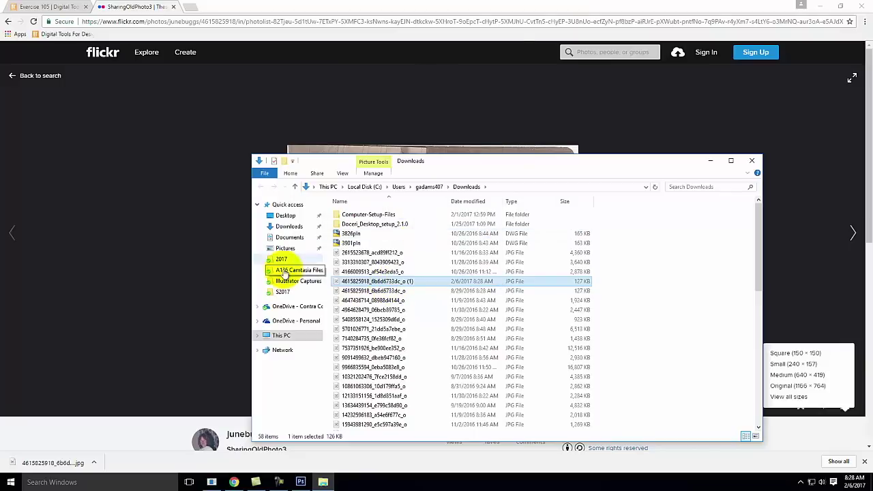
click(286, 306)
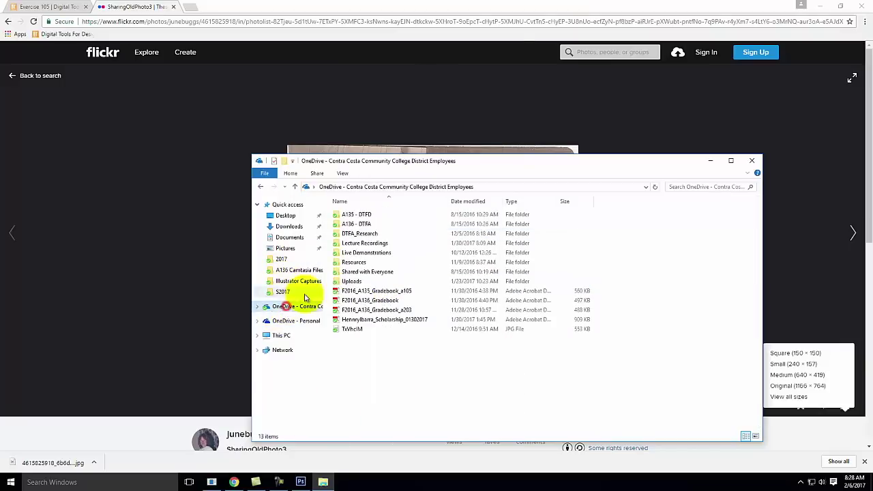
double_click(368, 252)
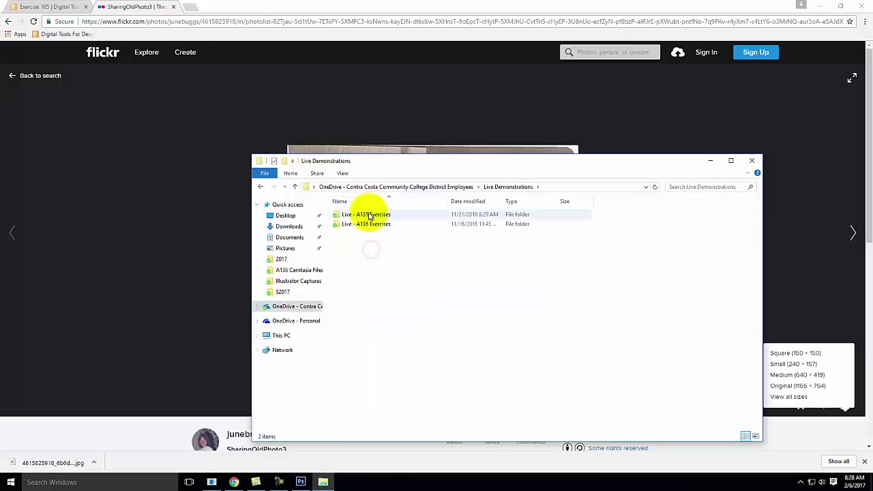
double_click(371, 216)
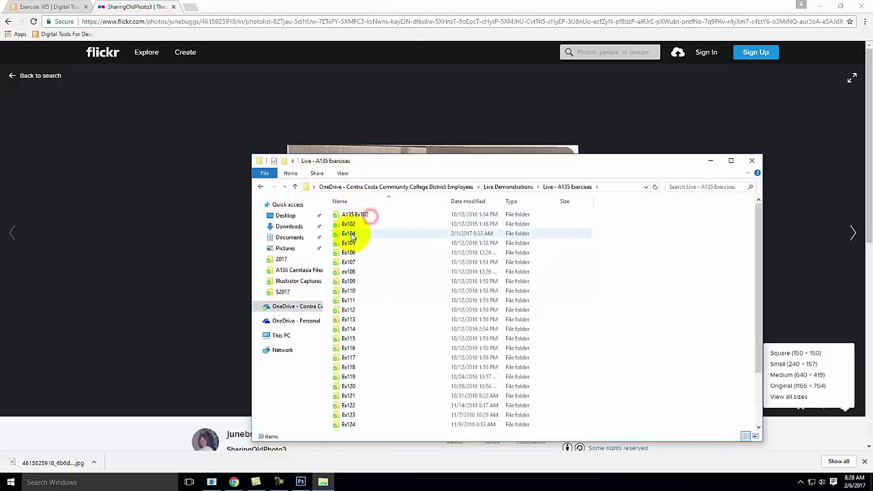
double_click(349, 244)
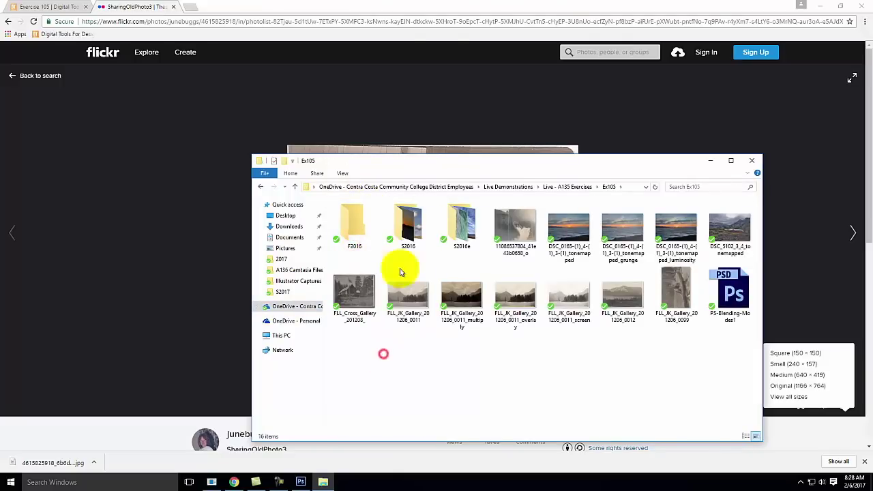
- Create a new folder named S2017 inside Ex105 and open it
right_click(437, 333)
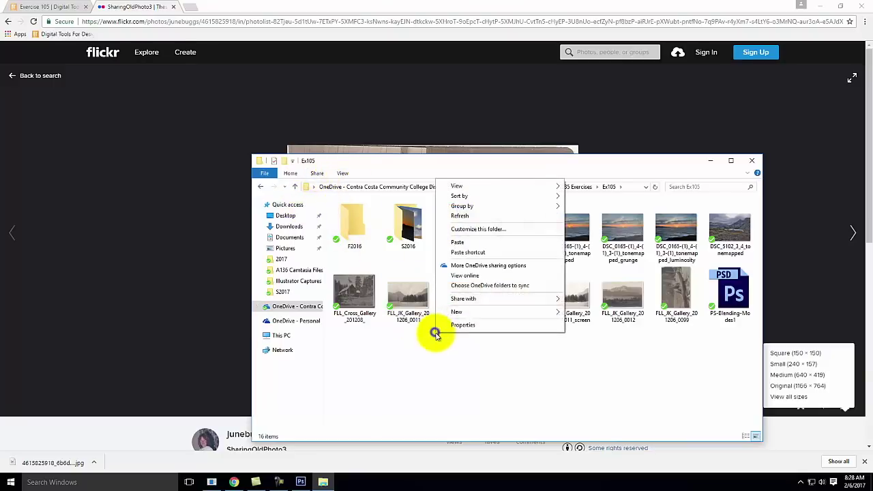
mouse_move(478, 312)
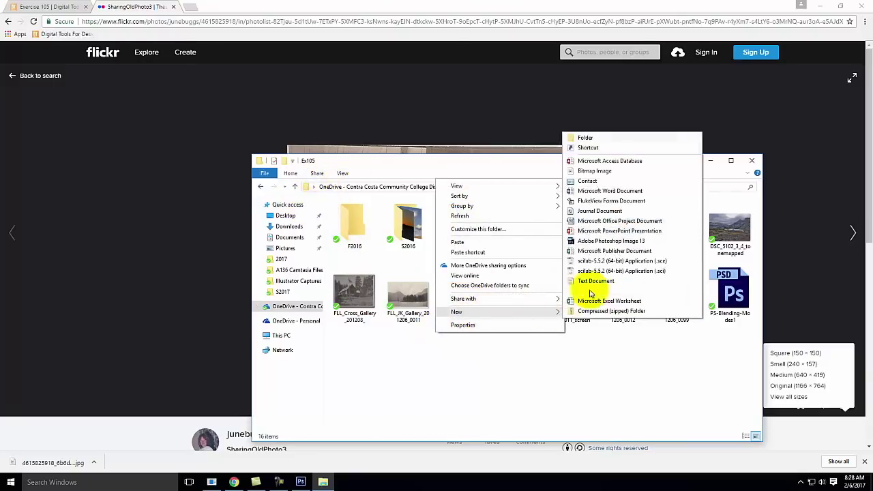
click(599, 139)
text(S2017)
key(Return)
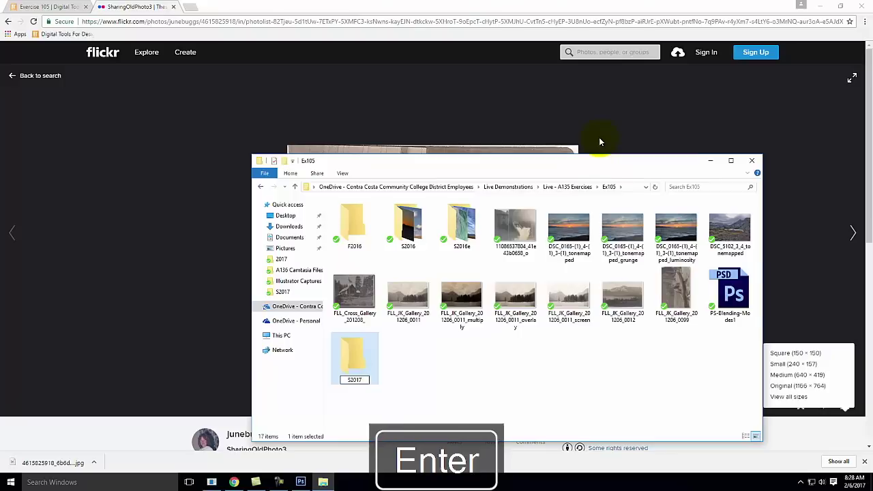
click(516, 215)
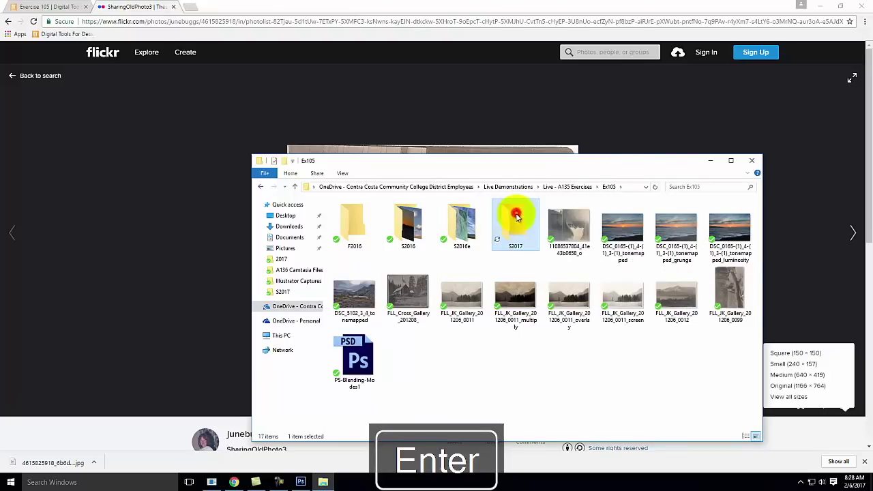
double_click(512, 235)
right_click(440, 292)
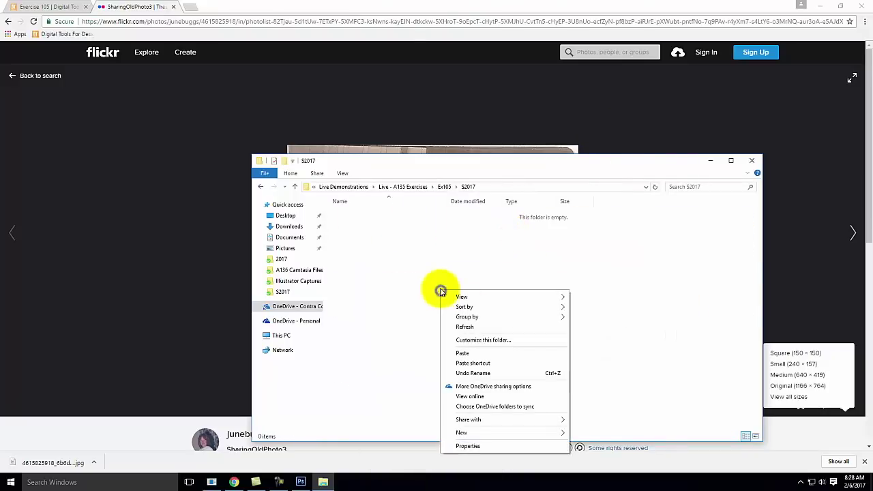
- Paste the photo into S2017 and open it with Adobe Photoshop CS6
click(473, 353)
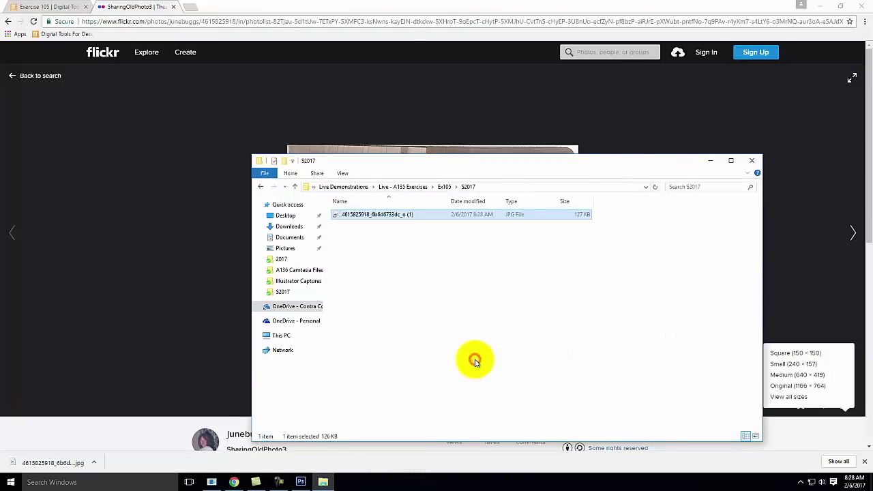
click(401, 287)
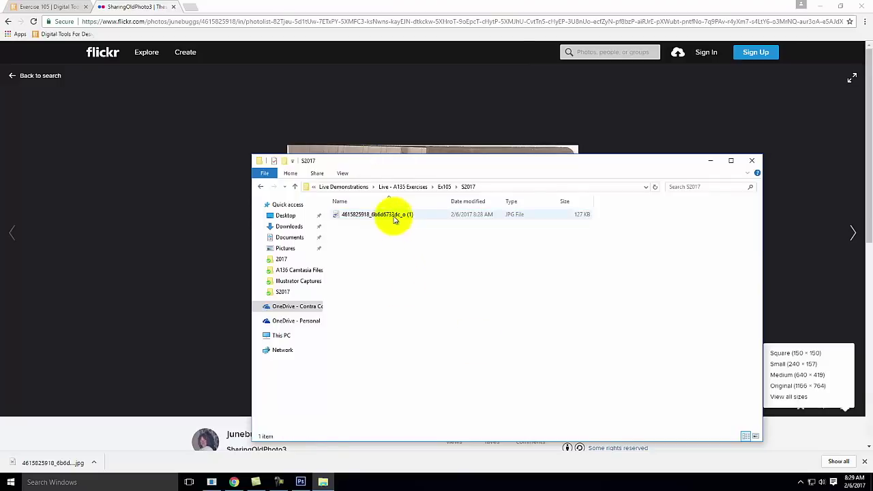
click(394, 217)
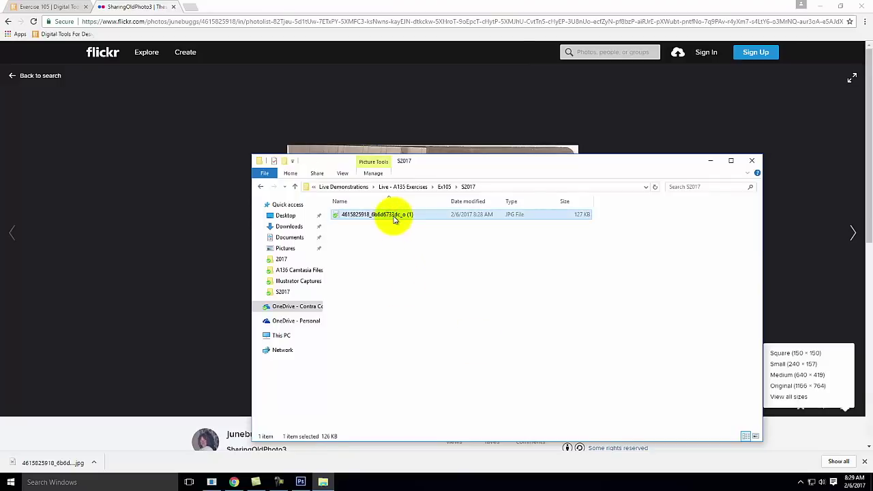
right_click(394, 218)
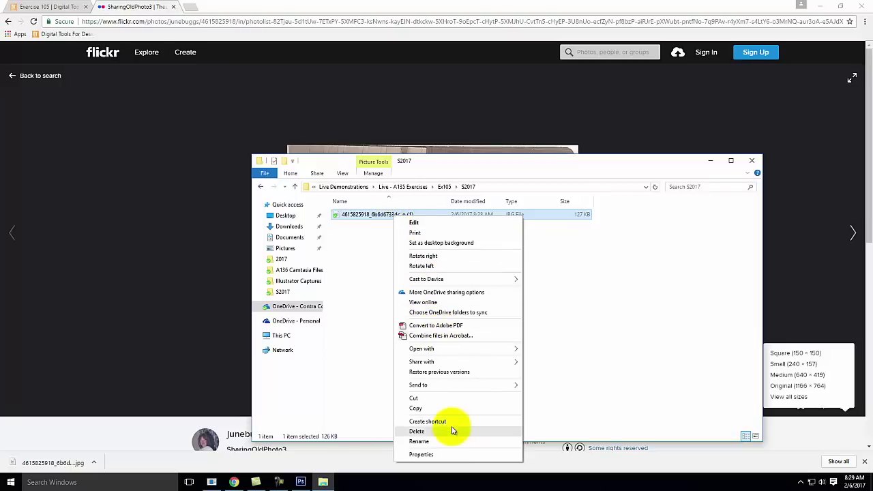
mouse_move(459, 356)
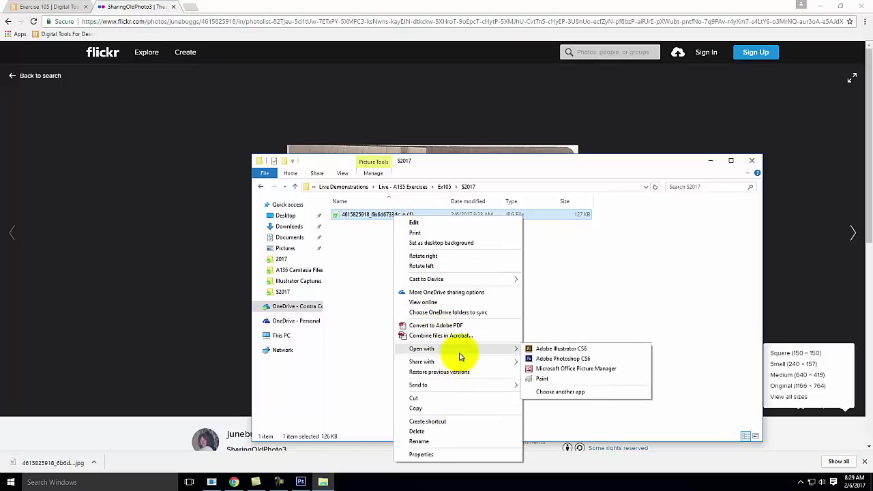
click(588, 357)
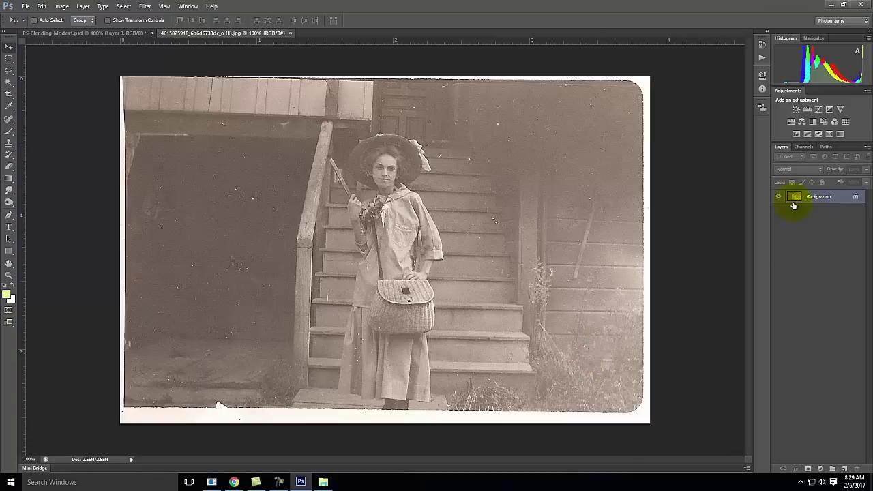
- Convert the locked Background into an editable Layer 0 using Layer from Background
click(811, 202)
right_click(818, 198)
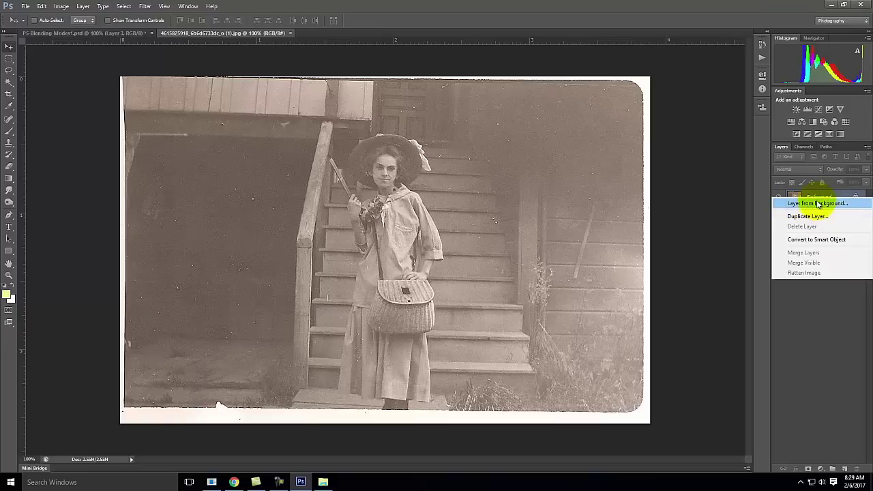
click(813, 203)
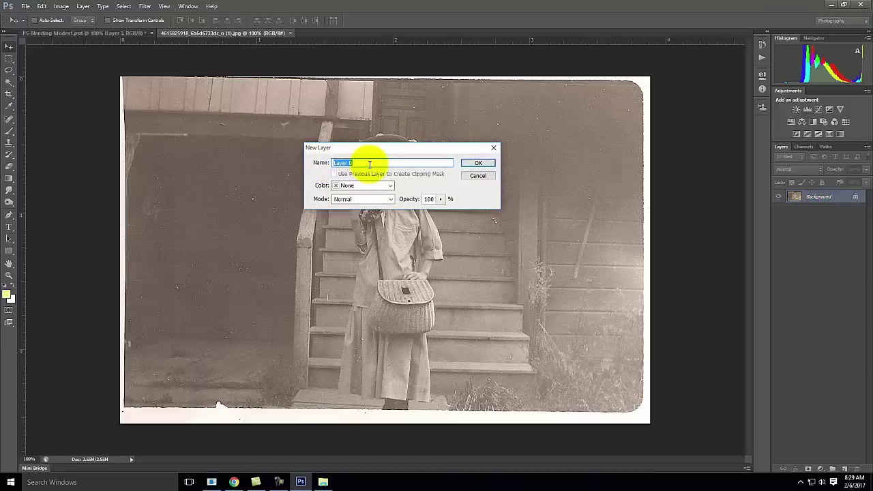
click(480, 164)
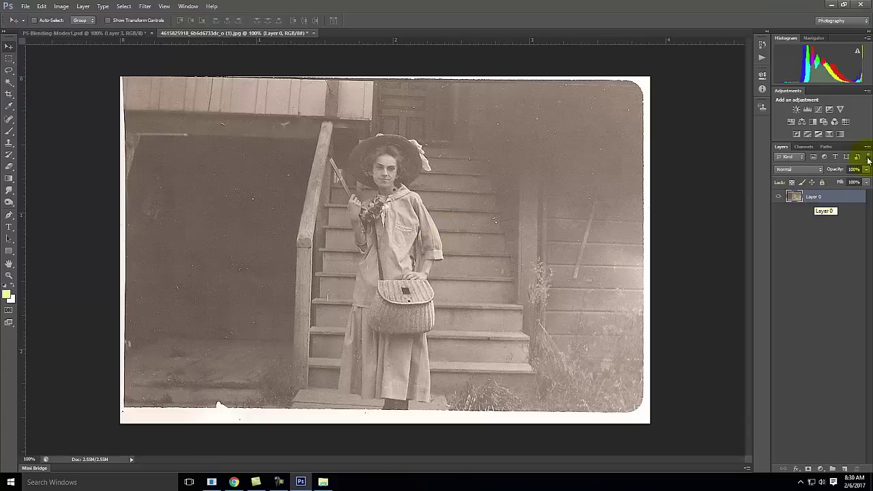
- Duplicate Layer 0 as a new layer named Layer 1 above it
right_click(822, 198)
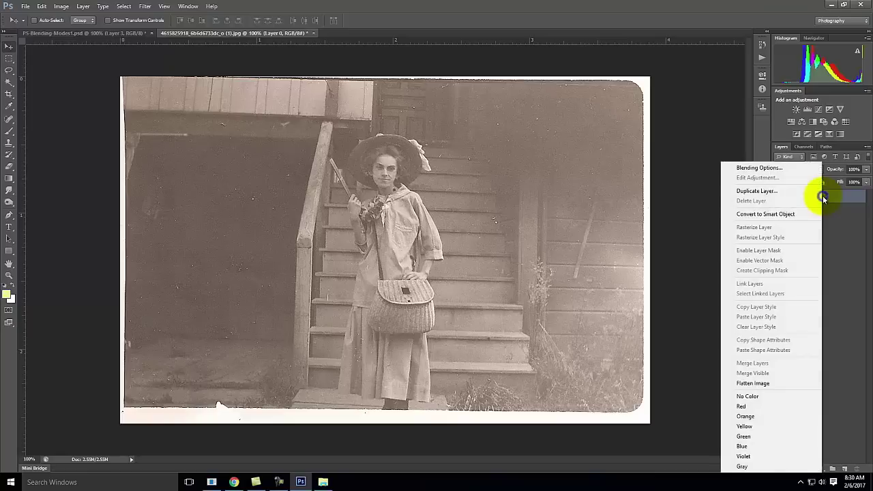
click(768, 192)
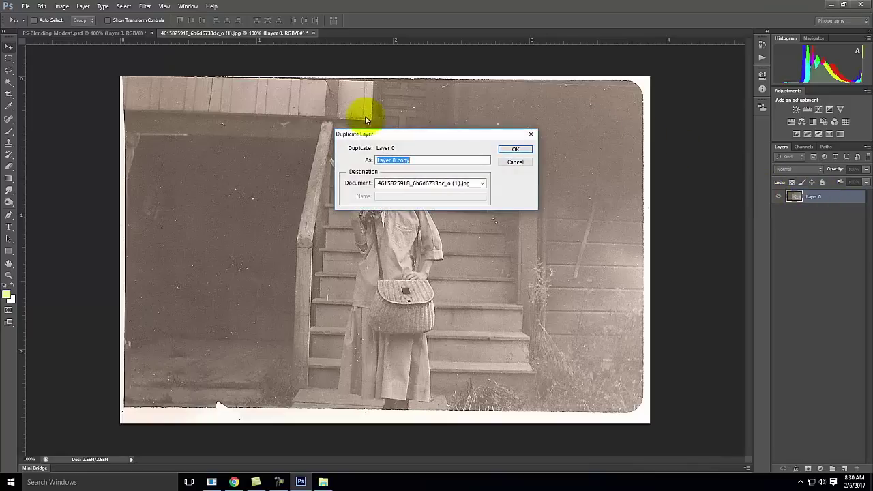
drag(392, 160, 430, 159)
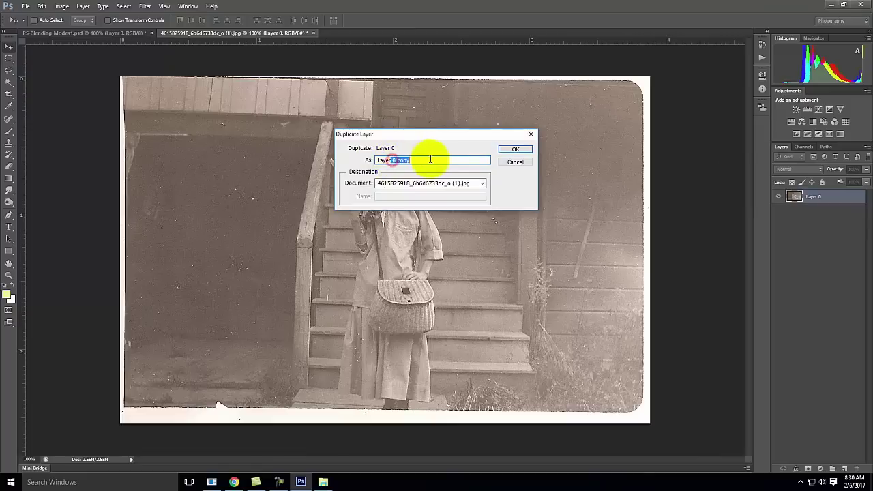
text(1)
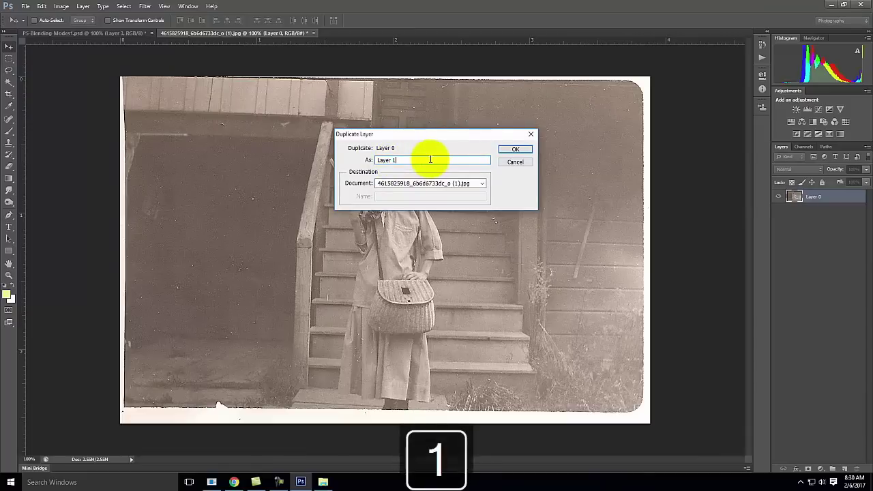
click(515, 151)
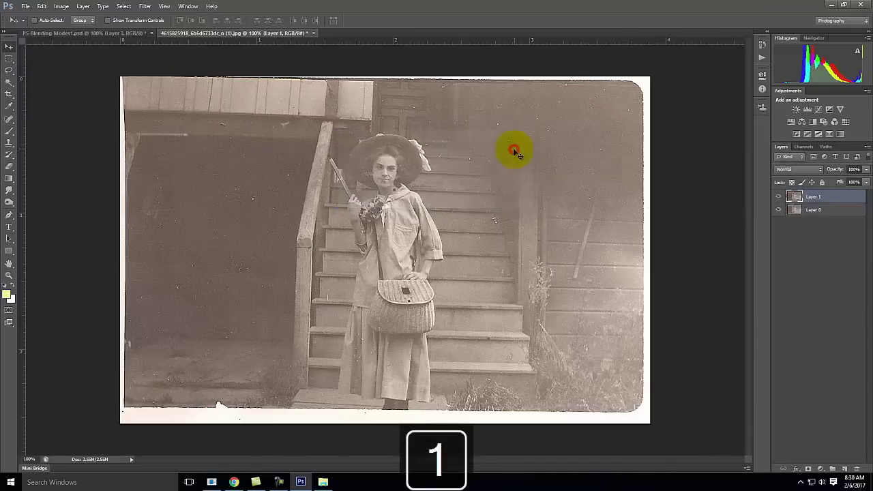
click(817, 210)
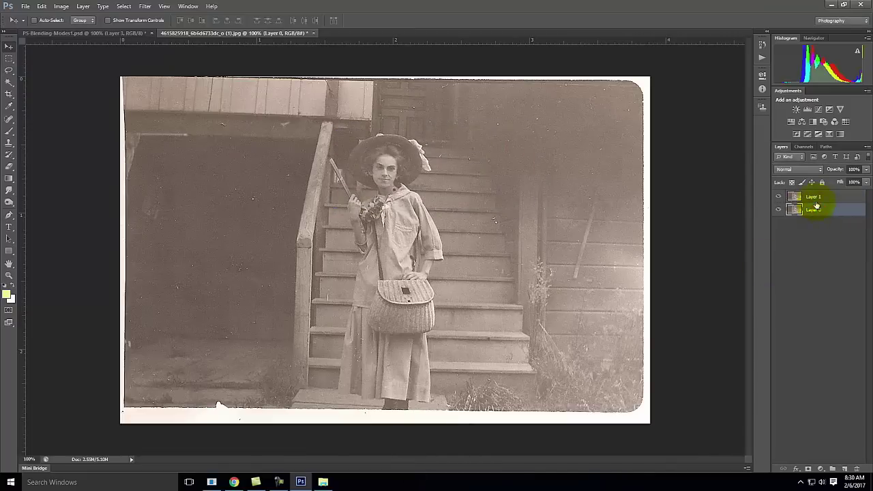
click(813, 197)
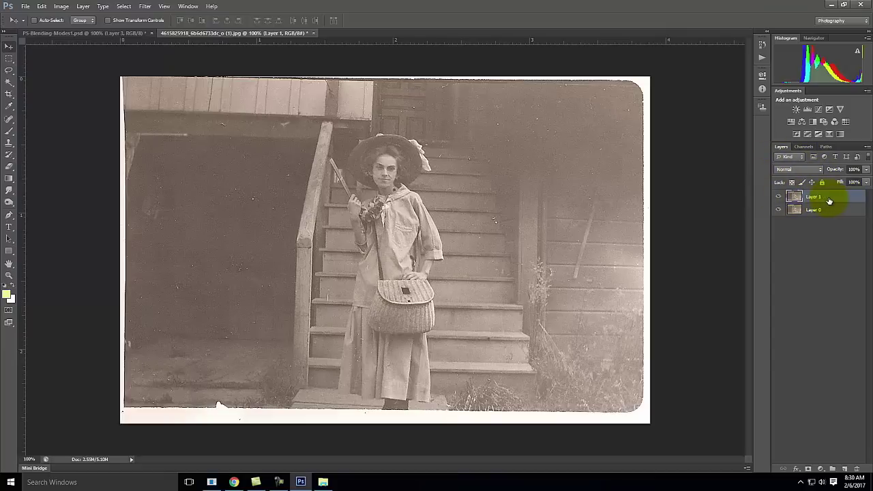
click(802, 170)
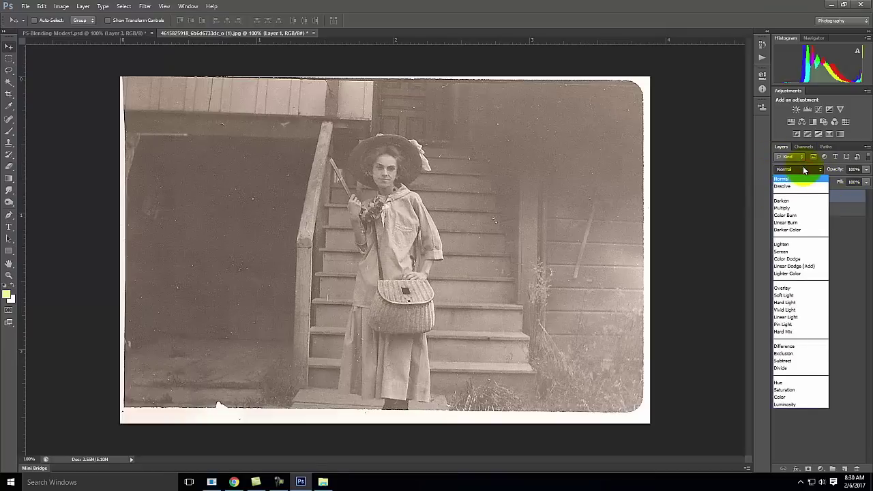
- Set Layer 1 to Multiply, compare it hidden and shown, then lower opacity to 81%
click(798, 208)
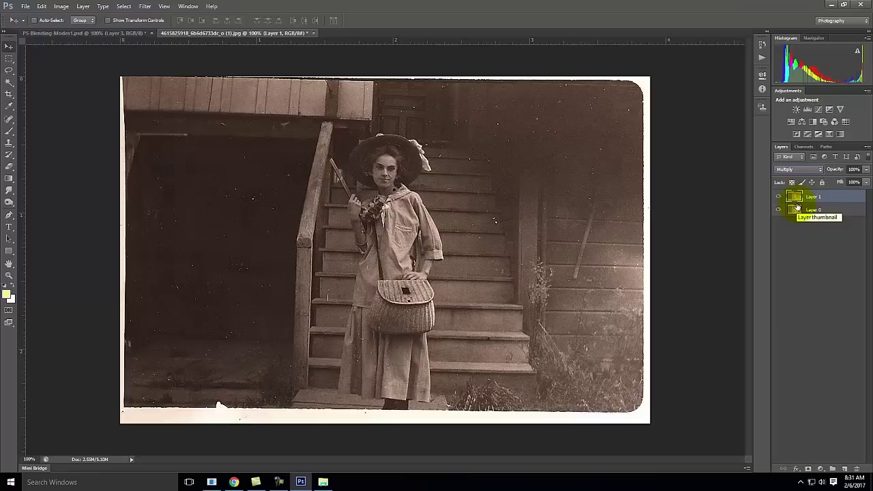
click(778, 198)
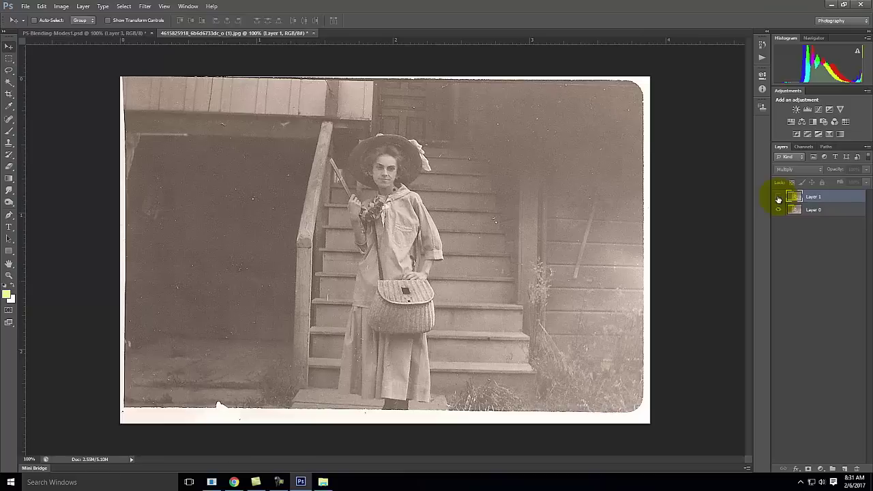
click(778, 198)
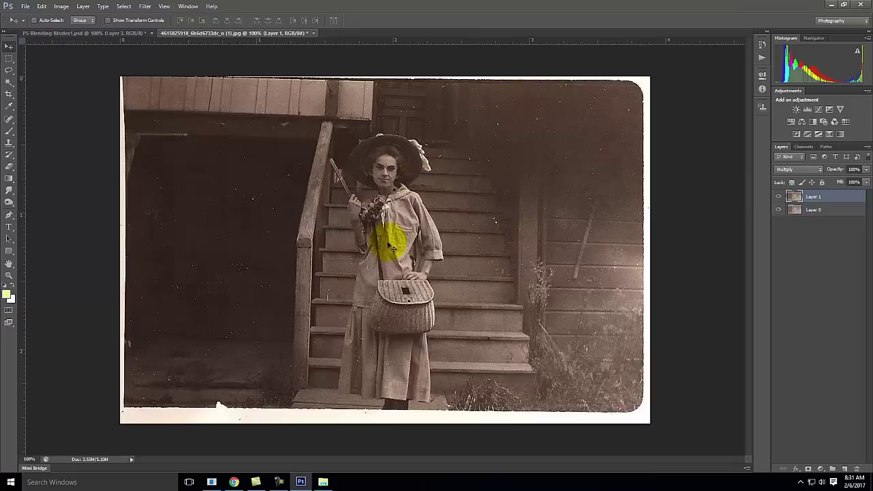
click(780, 196)
click(780, 196)
click(779, 196)
click(779, 197)
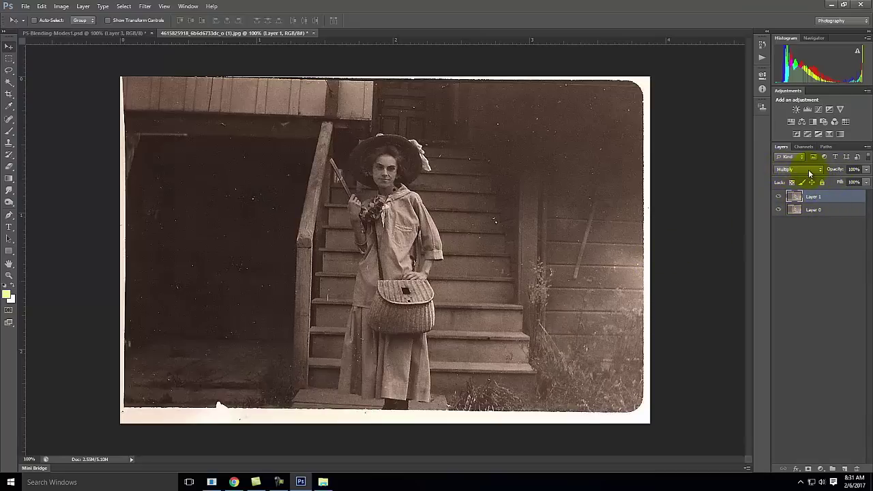
click(866, 173)
mouse_move(864, 181)
mouse_down()
mouse_move(840, 186)
mouse_move(869, 176)
mouse_move(859, 184)
mouse_up()
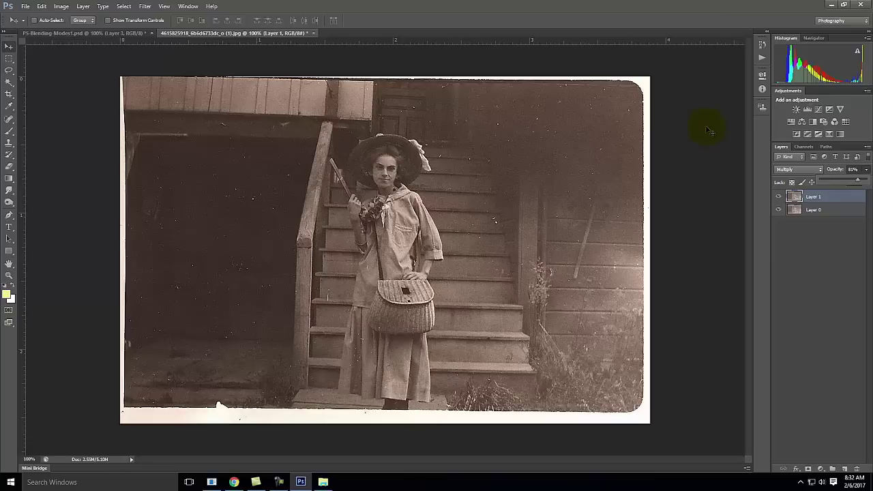
- Open Save for Web and resize the export to 1000 px wide
click(27, 6)
click(37, 133)
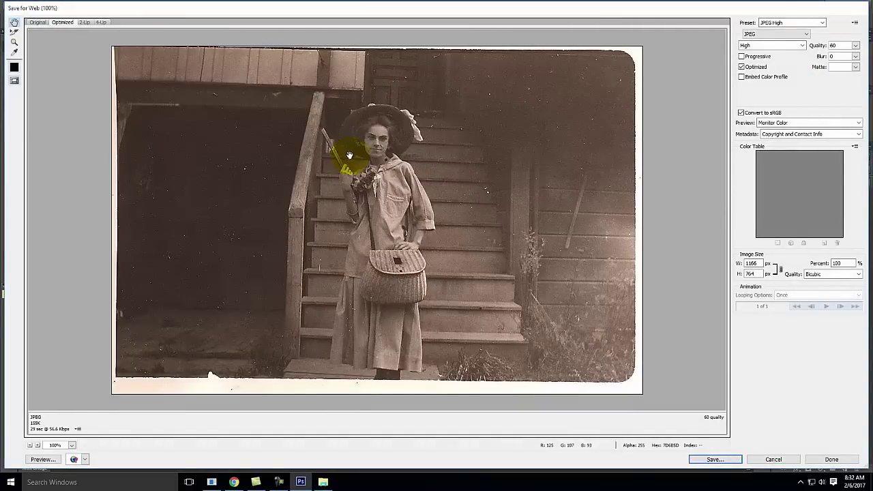
click(753, 263)
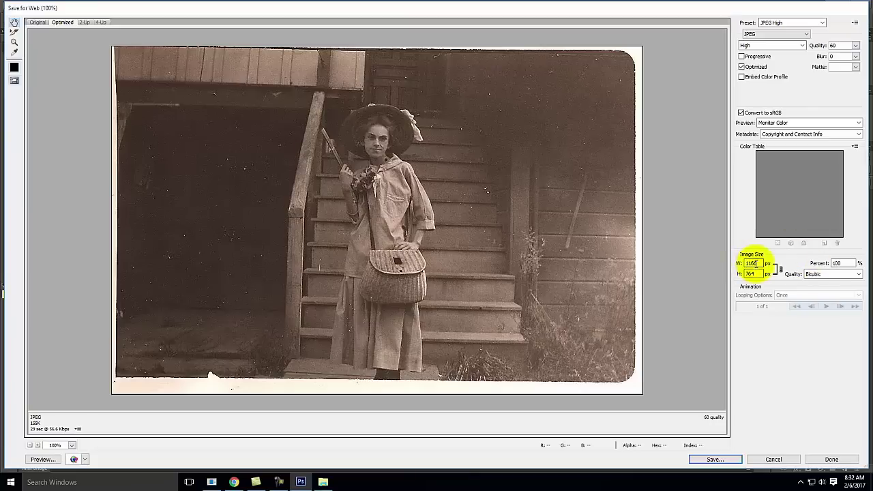
drag(759, 263, 738, 273)
text(1000)
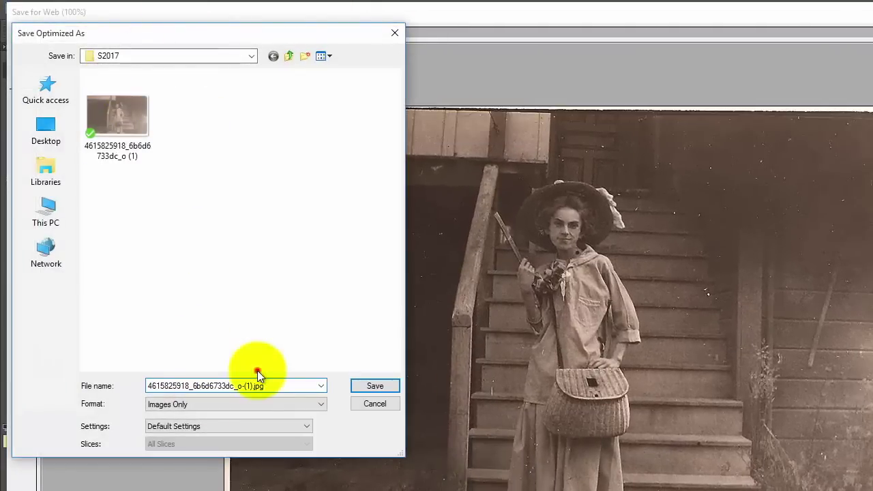
- Save the web JPEG as BW_Woman_Multiply, then hide Layer 1 to show the original
double_click(285, 387)
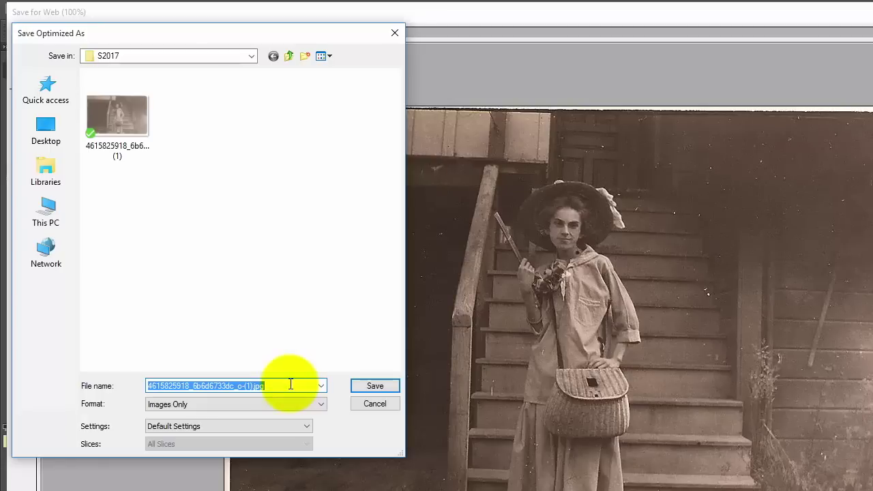
text(BW_Woman_Multiply)
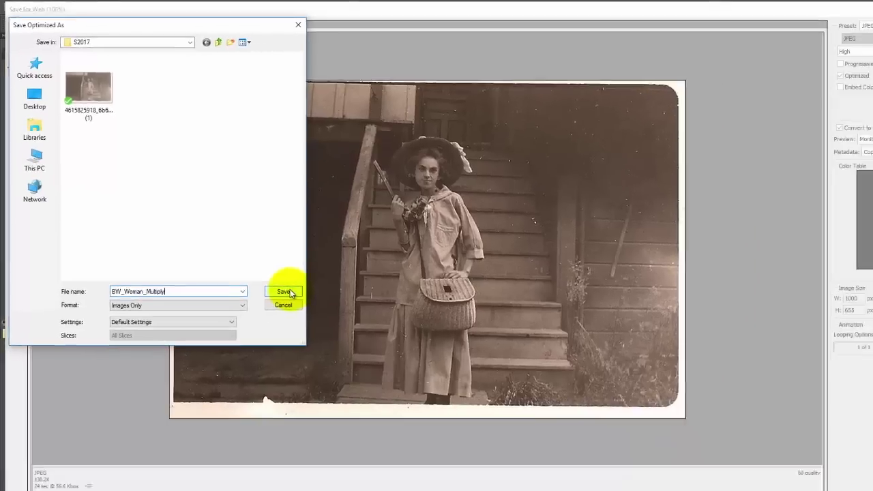
click(375, 385)
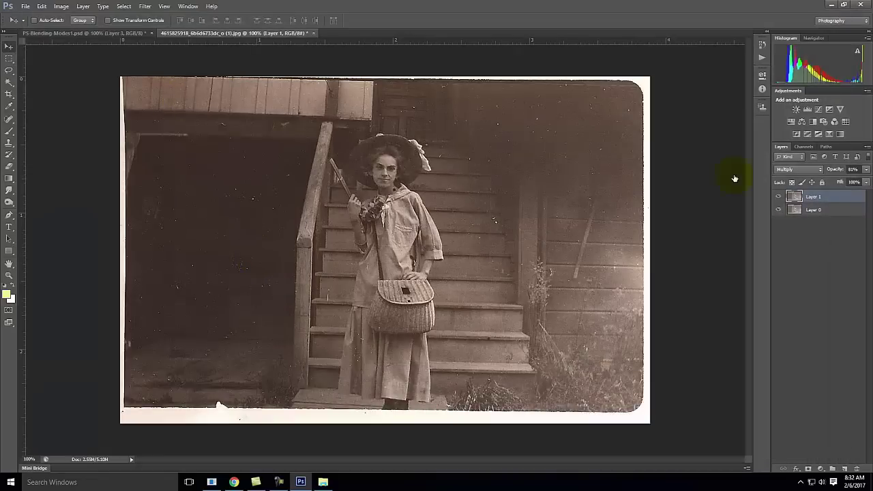
click(778, 196)
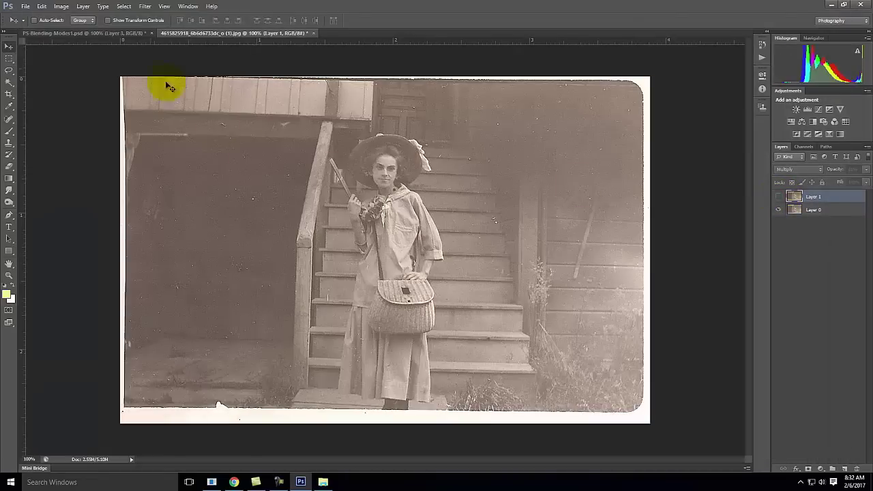
- Open Save for Web for the unblended photo with the width set to 1000 px
click(24, 6)
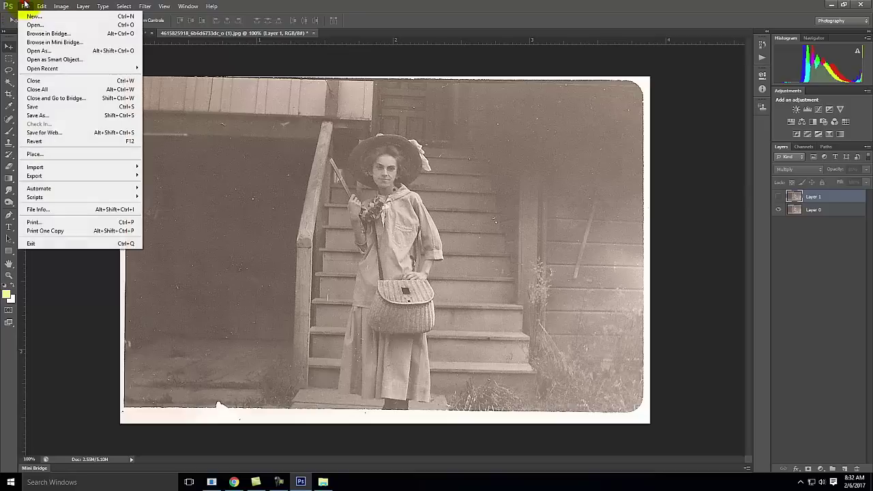
click(47, 134)
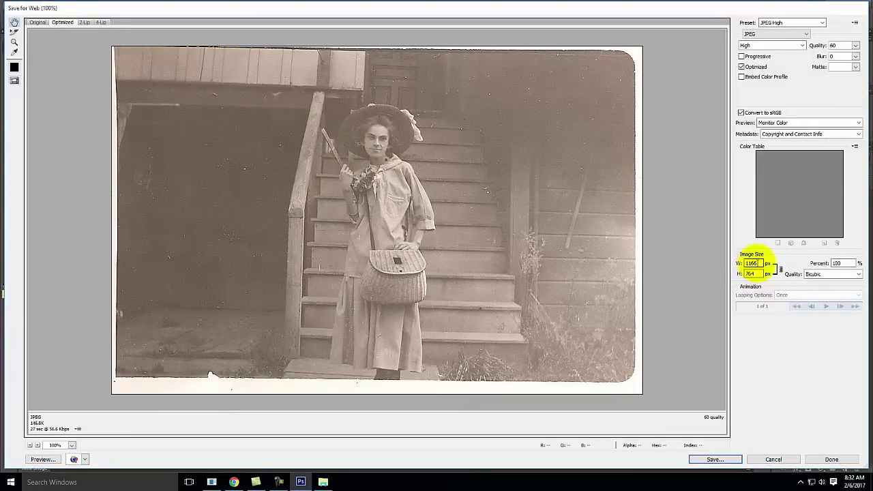
double_click(753, 263)
text(1000)
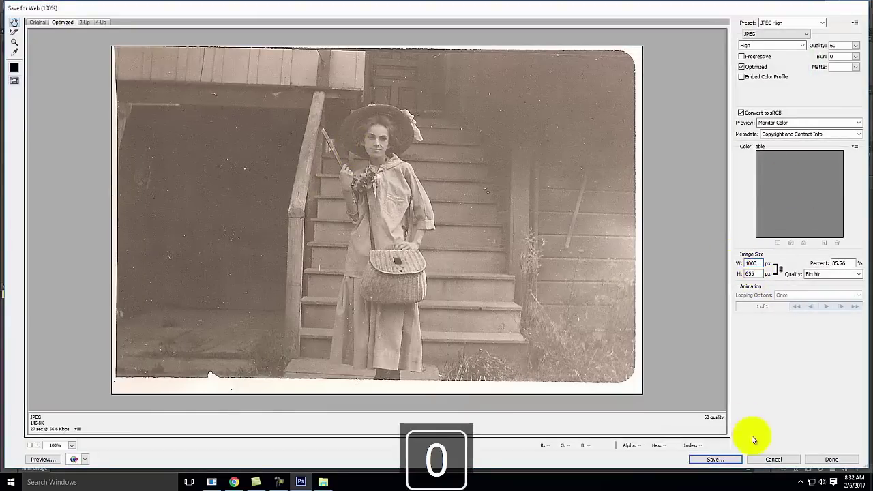
click(723, 459)
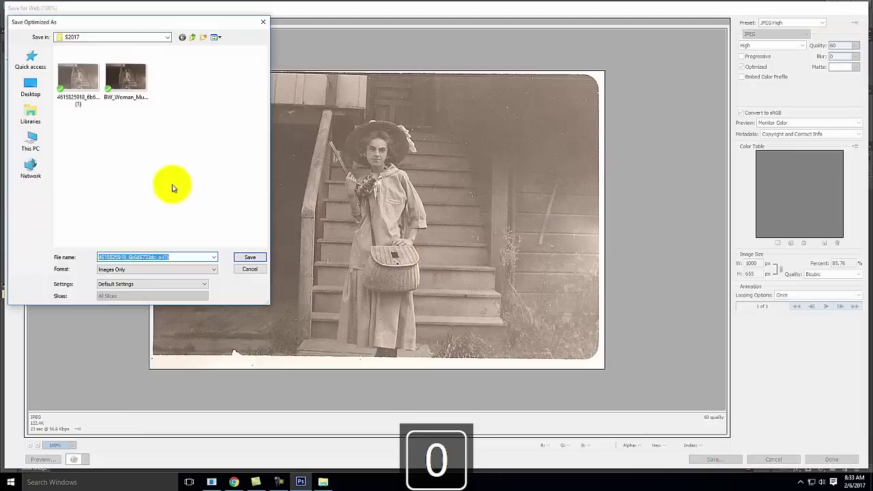
- Save the export as BW_Woman_Original.jpg in S2017
click(129, 76)
click(143, 257)
click(141, 257)
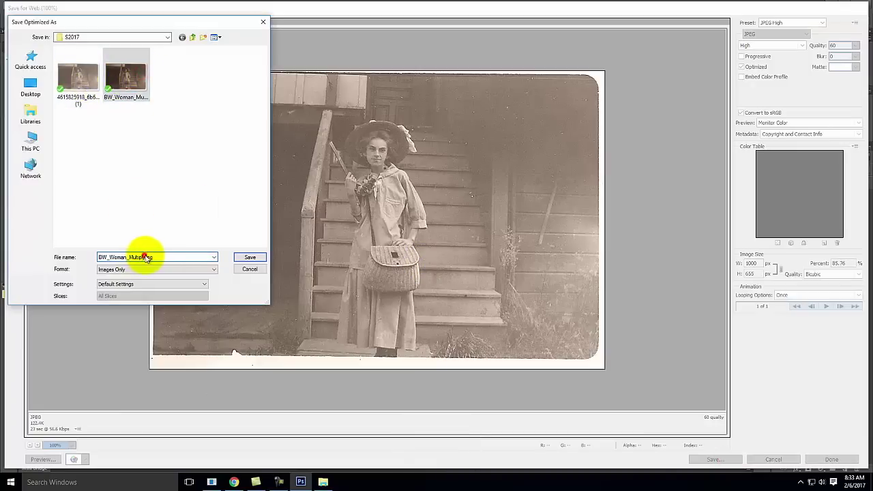
key(BackSpace)
key(BackSpace)
key(BackSpace)
key(BackSpace)
key(BackSpace)
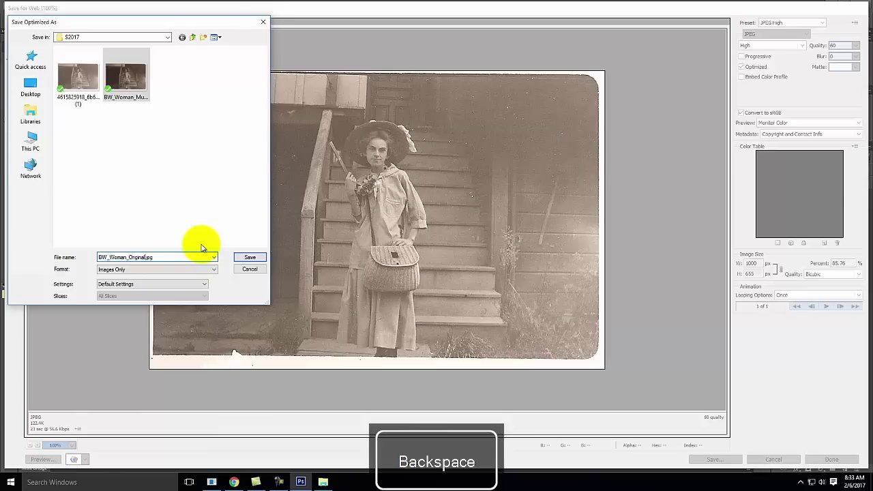
click(251, 257)
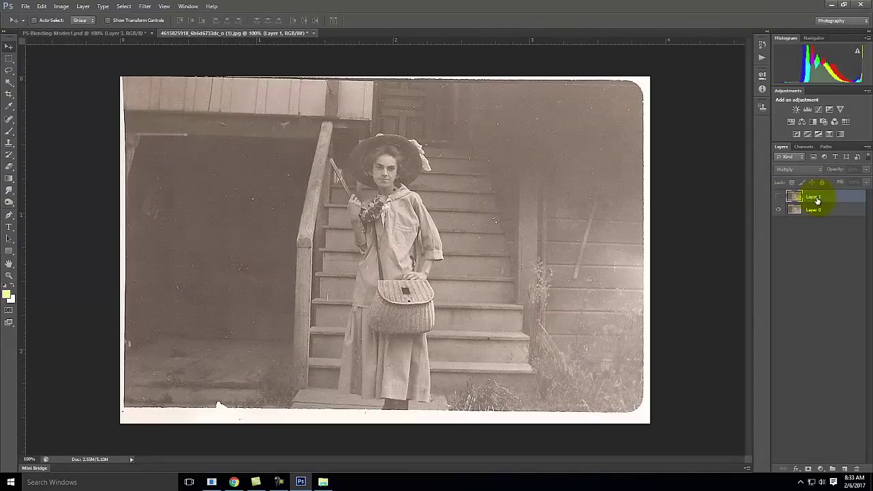
- Rename Layer 1 to Multiply, hide it, and select Layer 0
click(778, 197)
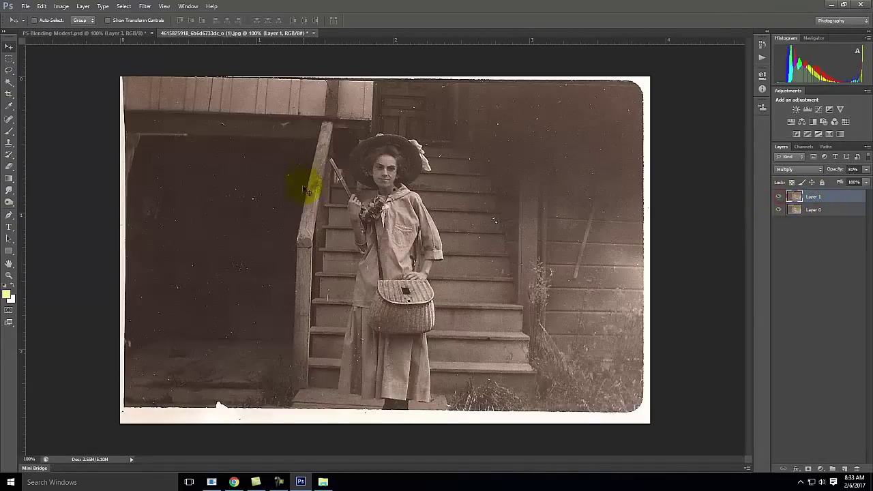
double_click(815, 197)
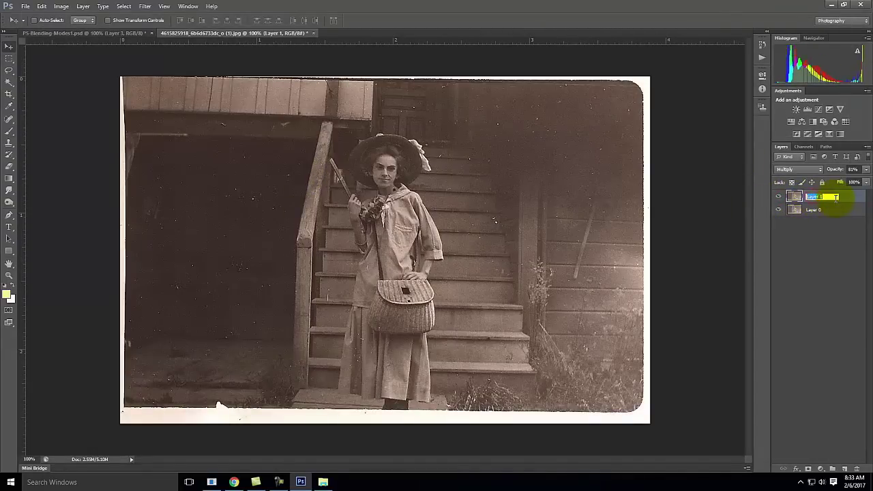
text(Multiply)
key(Return)
click(779, 197)
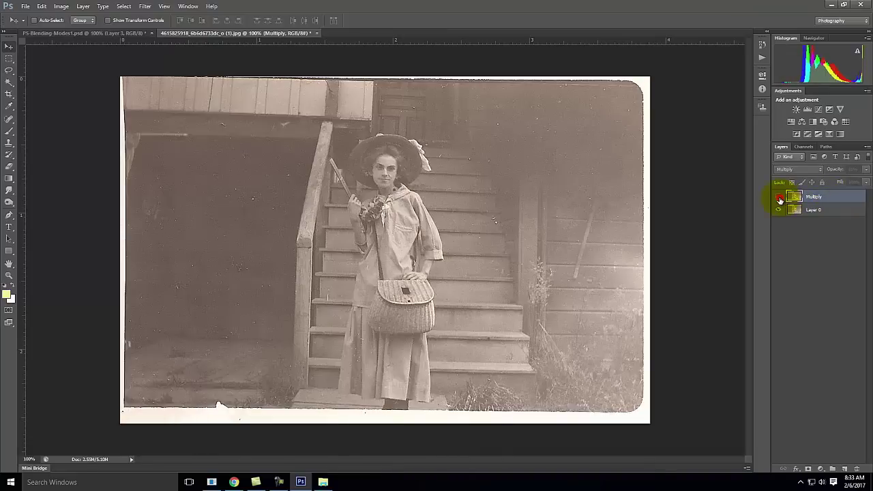
click(815, 210)
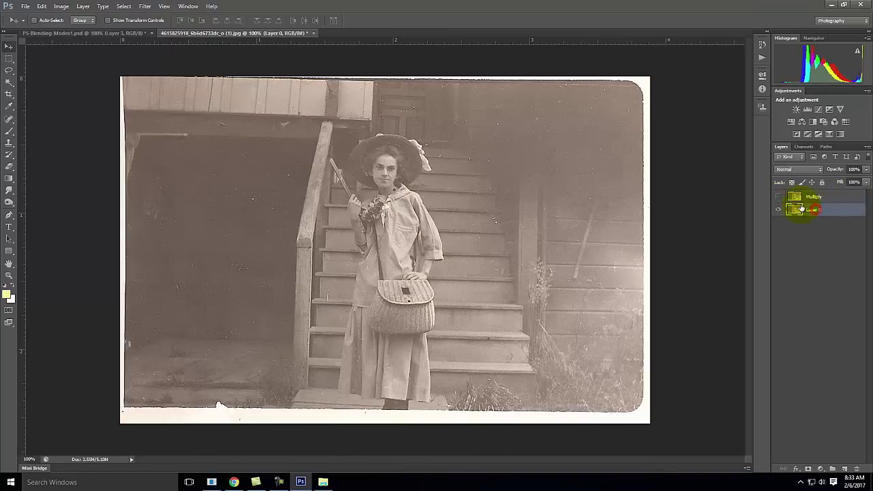
- Duplicate Layer 0 as a layer named Screen, keeping the Multiply layer hidden
right_click(823, 212)
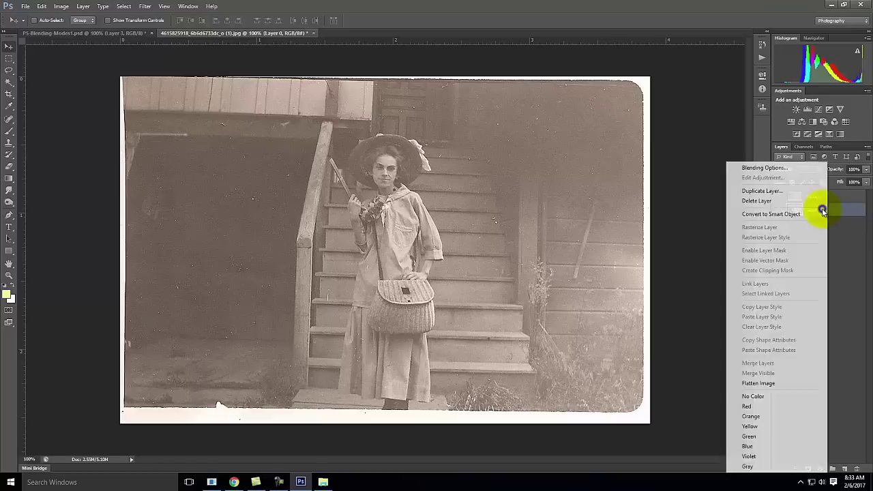
click(774, 191)
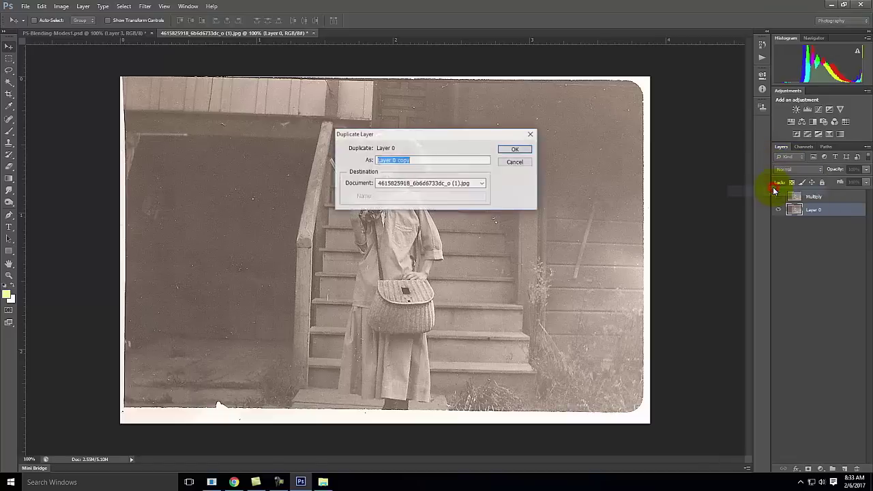
text(Screen)
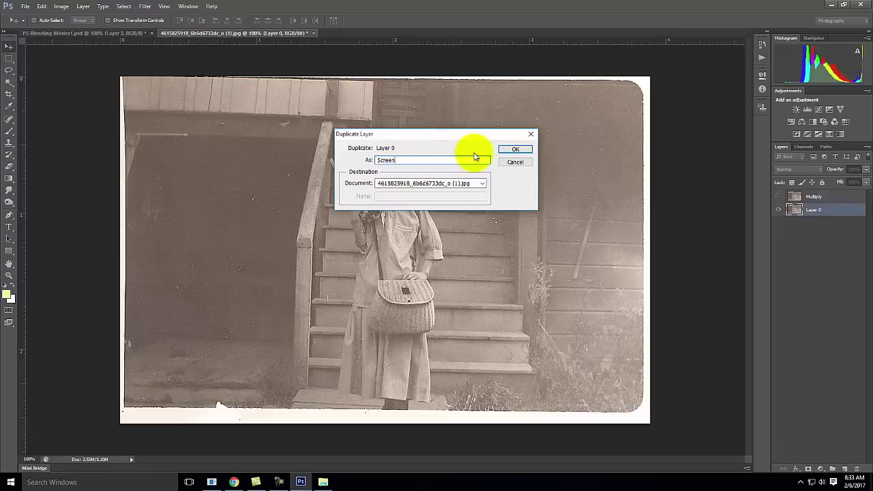
click(504, 149)
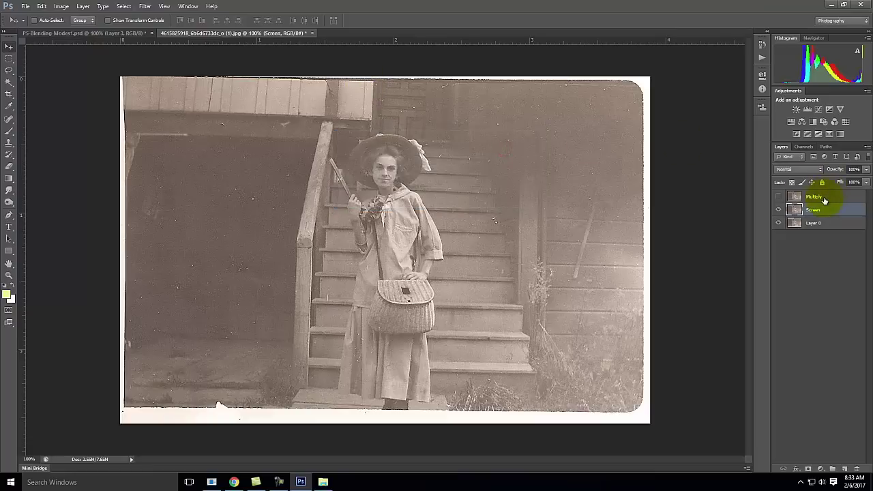
click(777, 197)
- Set the Screen layer's blend mode to Screen and opacity to about 82%
click(809, 174)
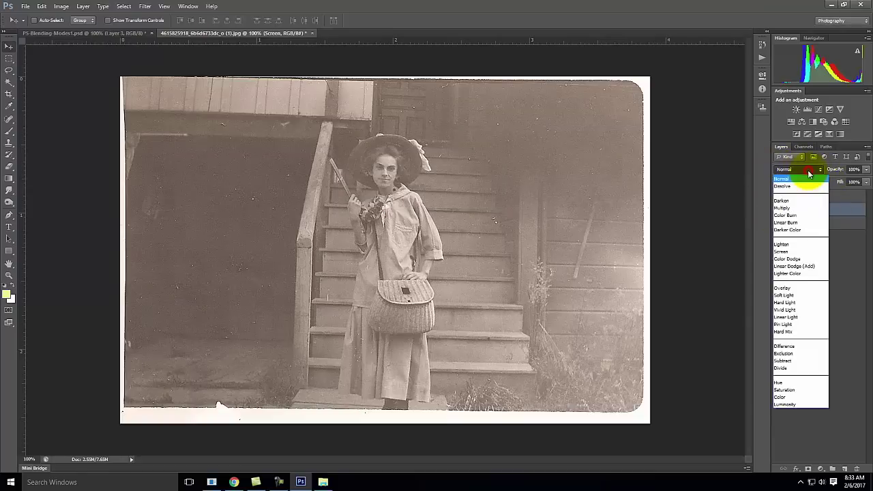
click(806, 252)
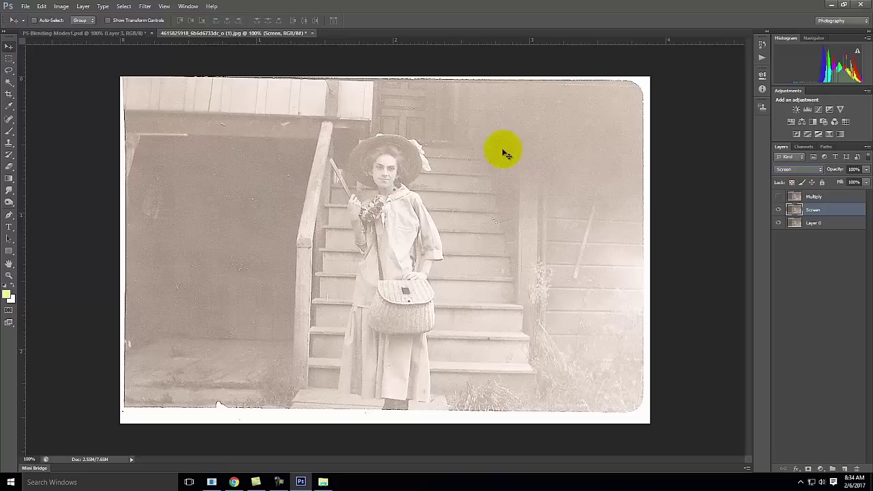
click(866, 169)
drag(865, 181, 857, 197)
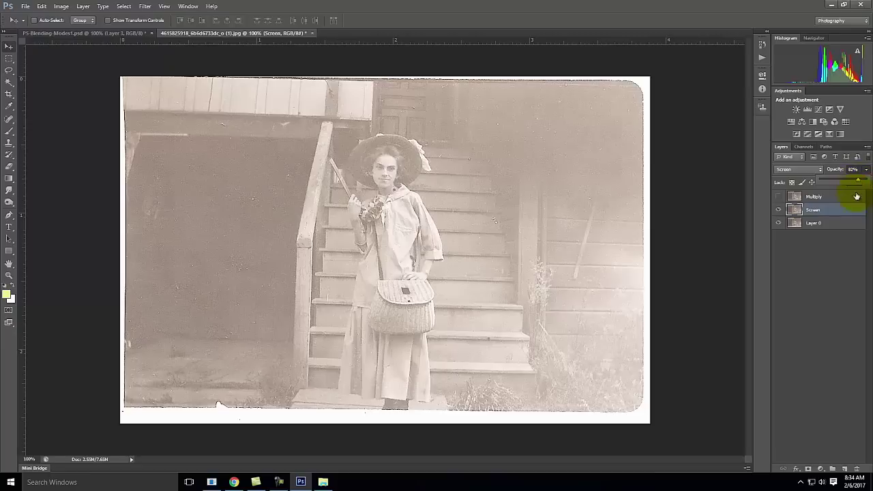
click(846, 264)
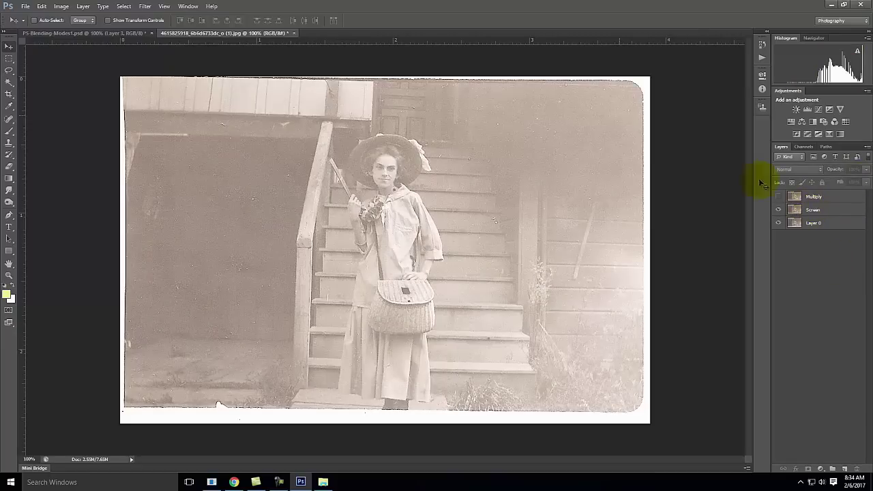
- Enter a new image width in Save for Web and save the optimized JPEG
click(24, 6)
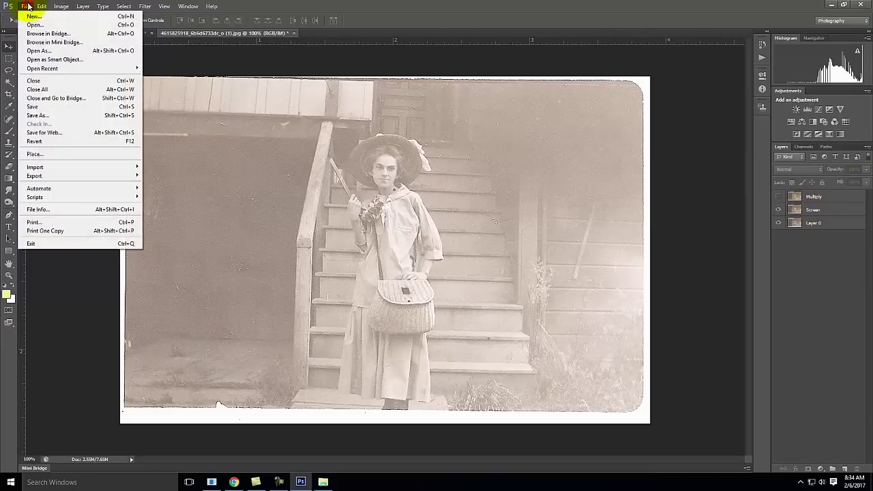
click(54, 132)
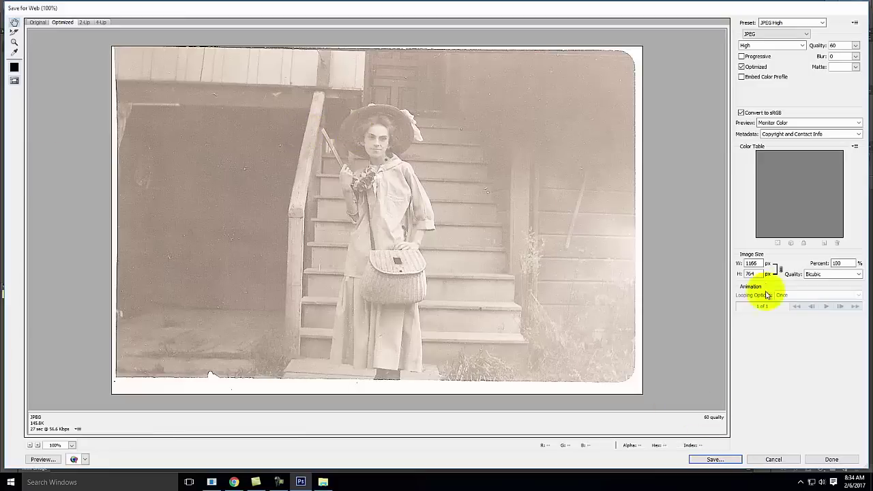
double_click(750, 263)
text(10)
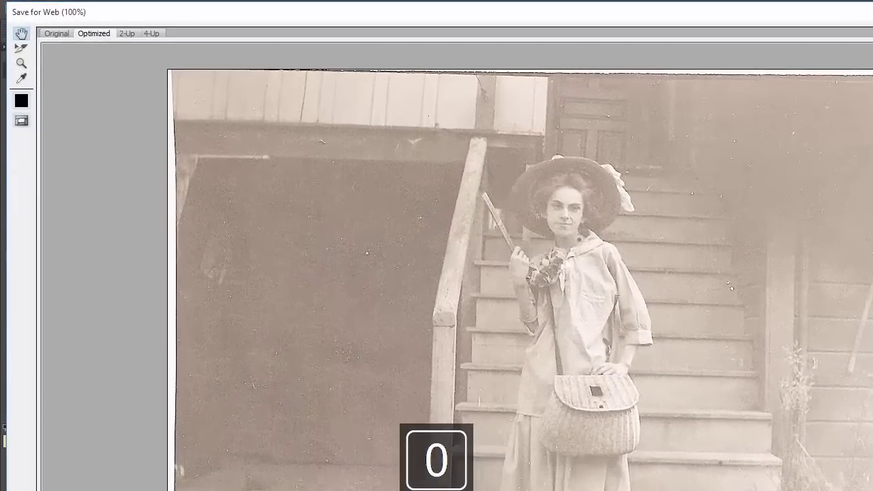
click(857, 389)
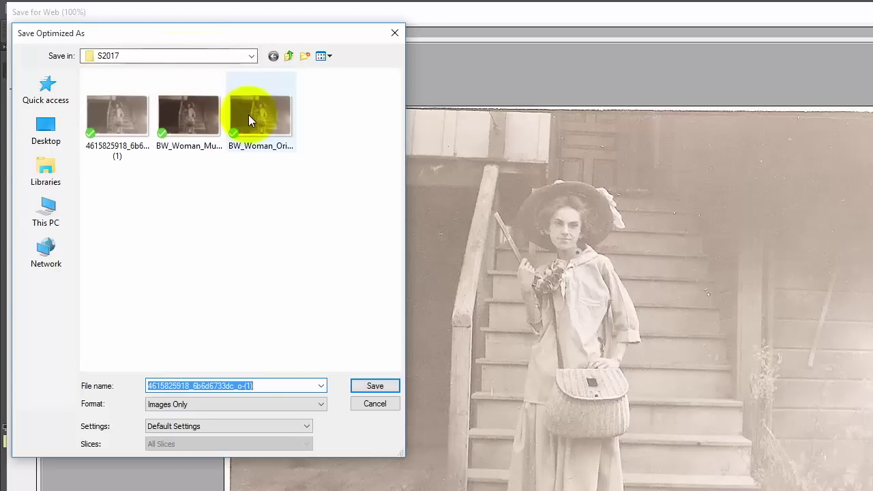
- Name the export BW_Woman_Screen.jpg by replacing Multiply in the earlier file name
click(189, 116)
double_click(216, 386)
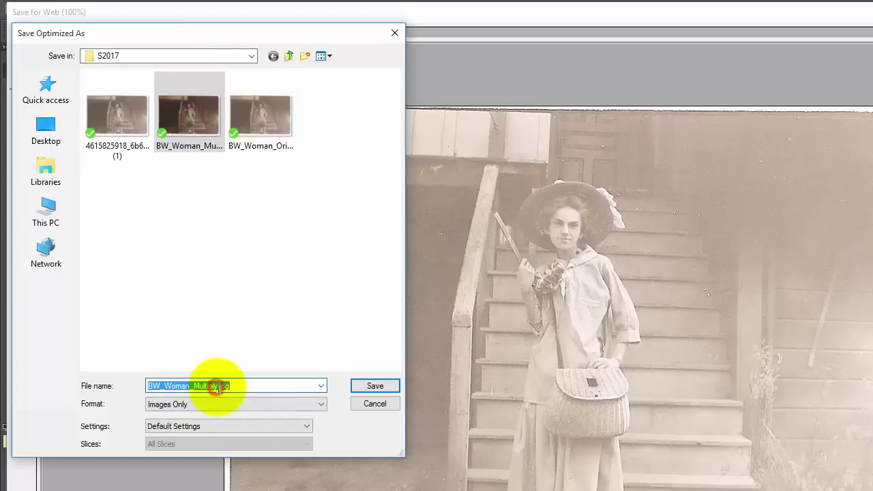
click(217, 386)
key(BackSpace)
key(BackSpace)
key(BackSpace)
key(BackSpace)
key(BackSpace)
key(BackSpace)
key(BackSpace)
key(BackSpace)
text(Screen)
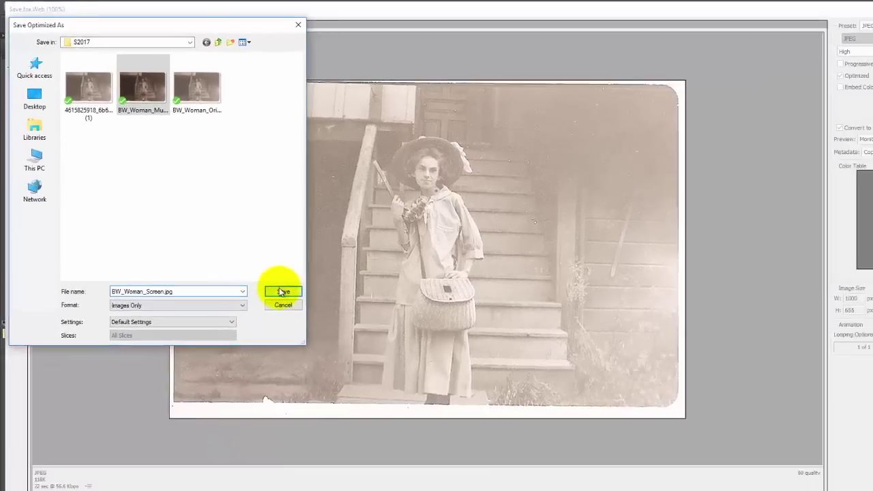
click(375, 385)
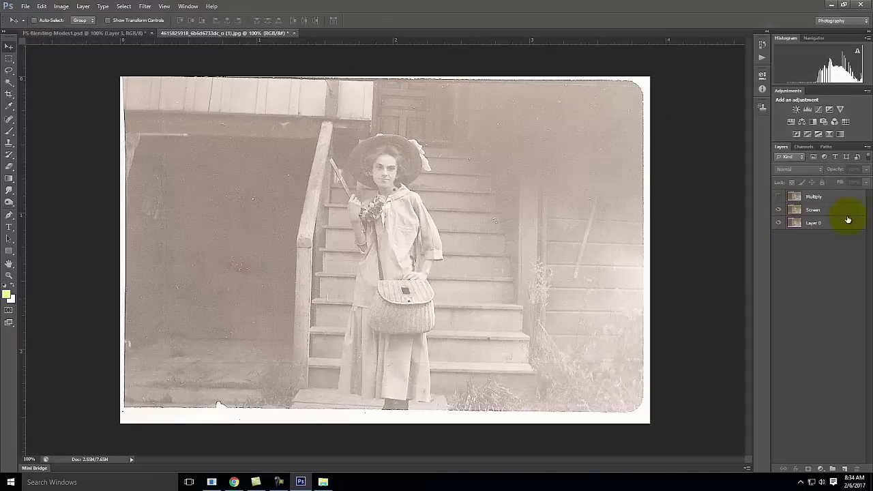
- Hide the Screen layer and duplicate Layer 0 as a new layer named Overlay
click(778, 209)
click(817, 227)
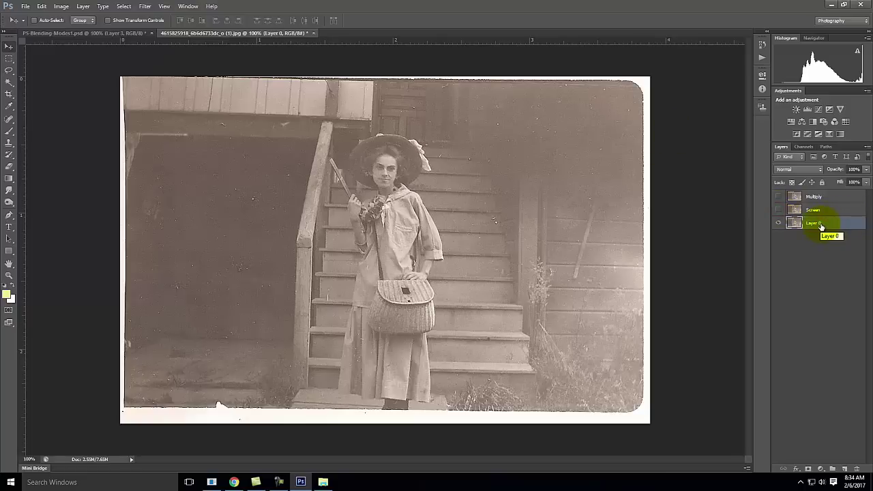
right_click(821, 227)
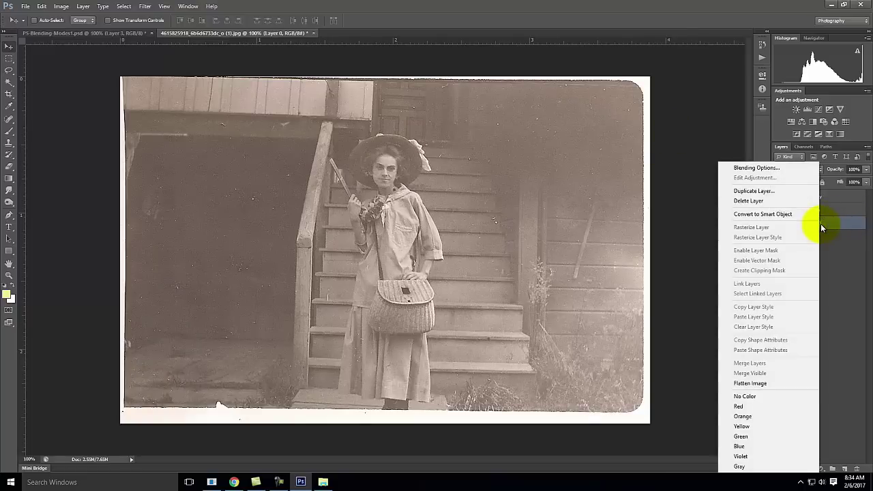
click(753, 191)
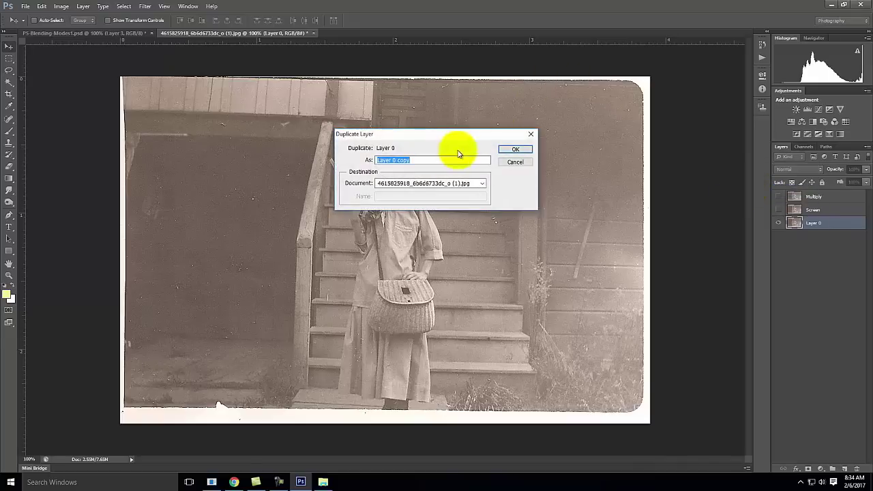
text(Overlay)
click(520, 148)
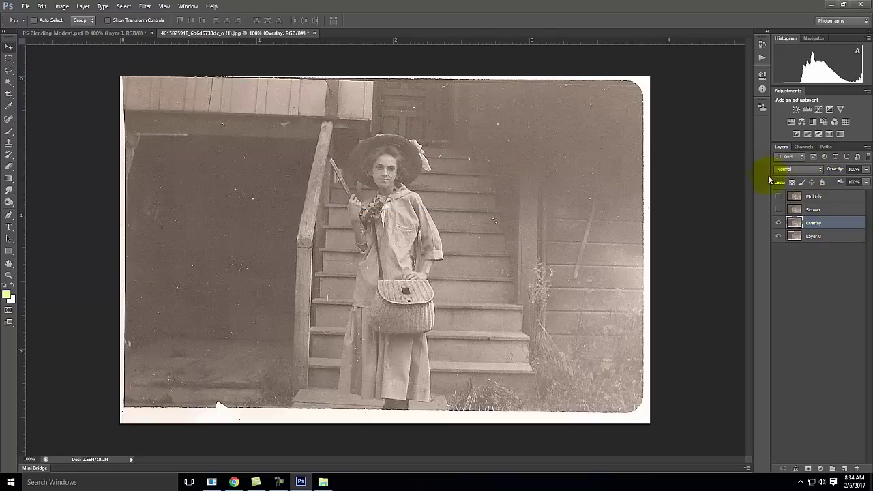
click(796, 171)
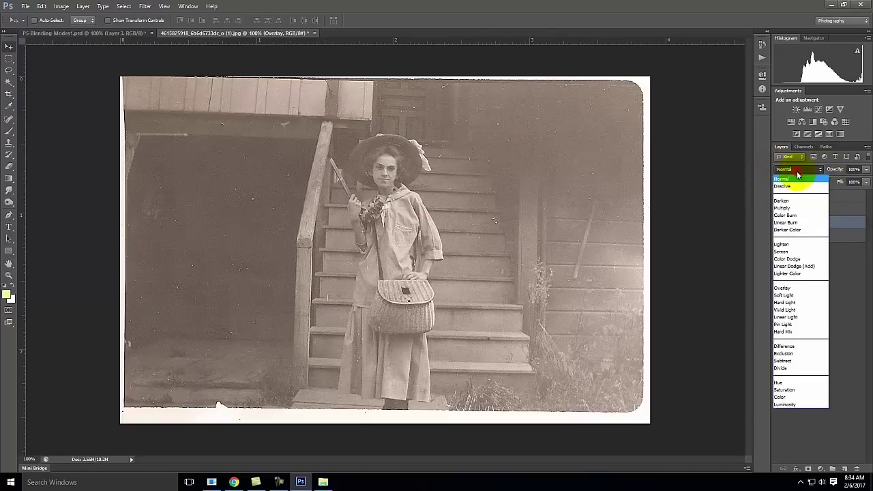
- Blend the copy in Overlay mode and compare it against the Multiply layer
click(788, 289)
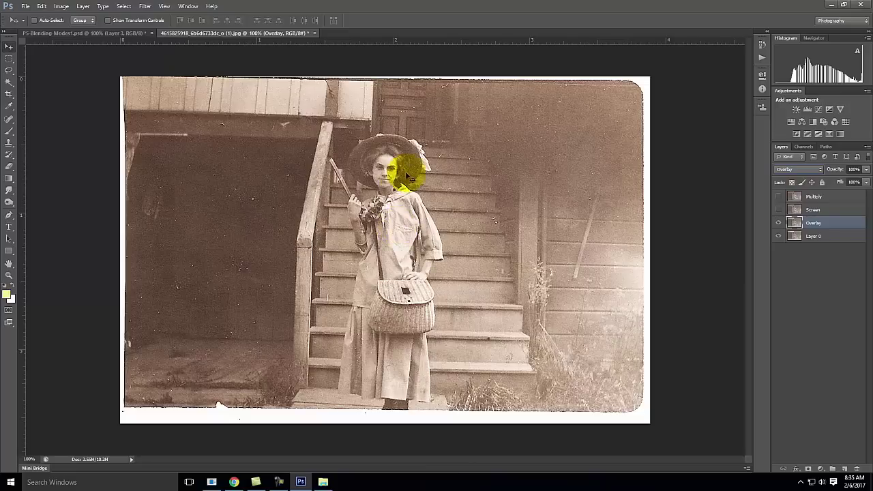
click(778, 222)
click(777, 196)
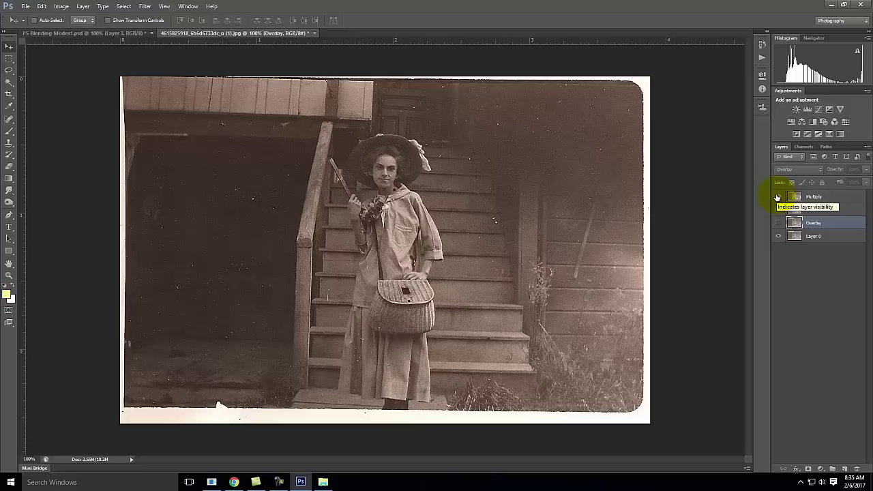
click(777, 196)
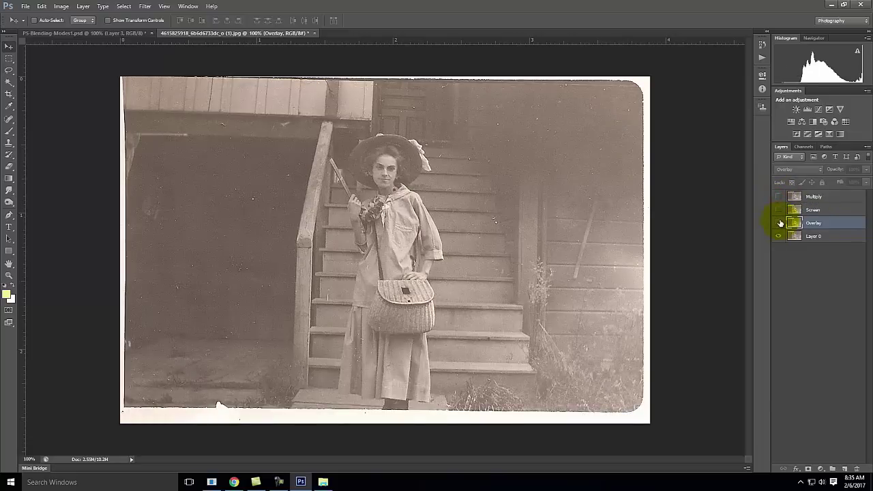
click(778, 223)
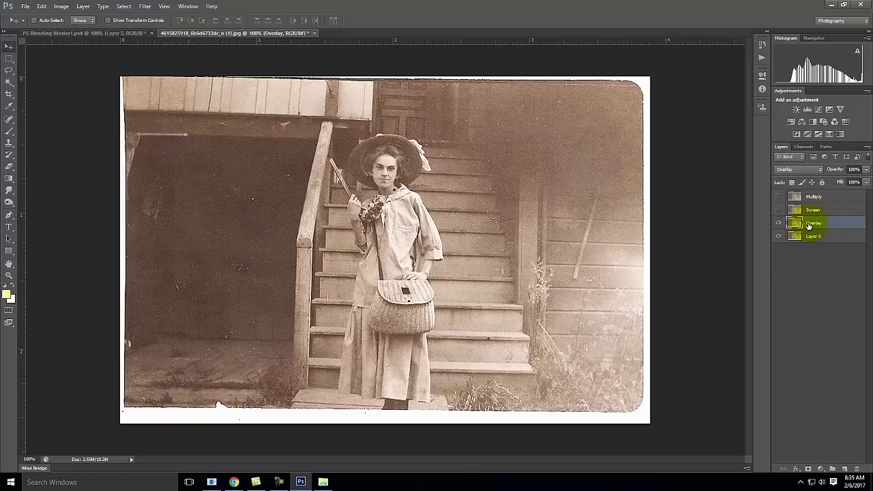
- Lower the Overlay layer's opacity to 80%
click(866, 169)
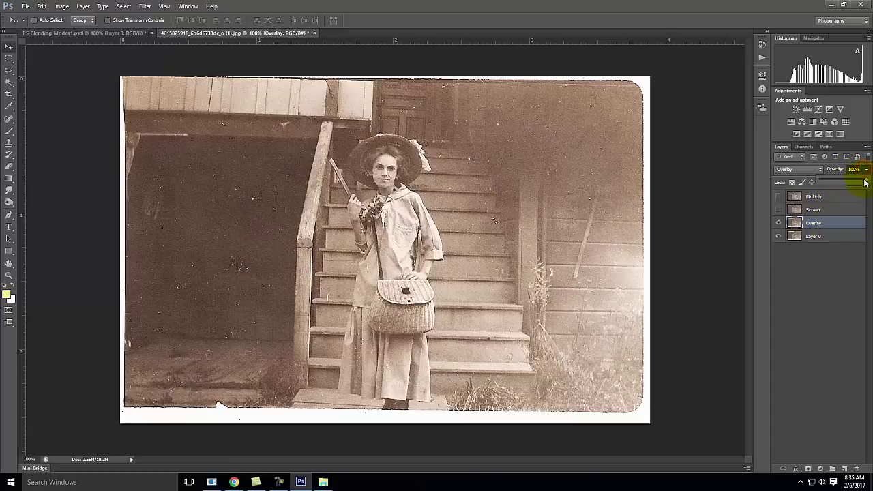
drag(863, 182, 858, 184)
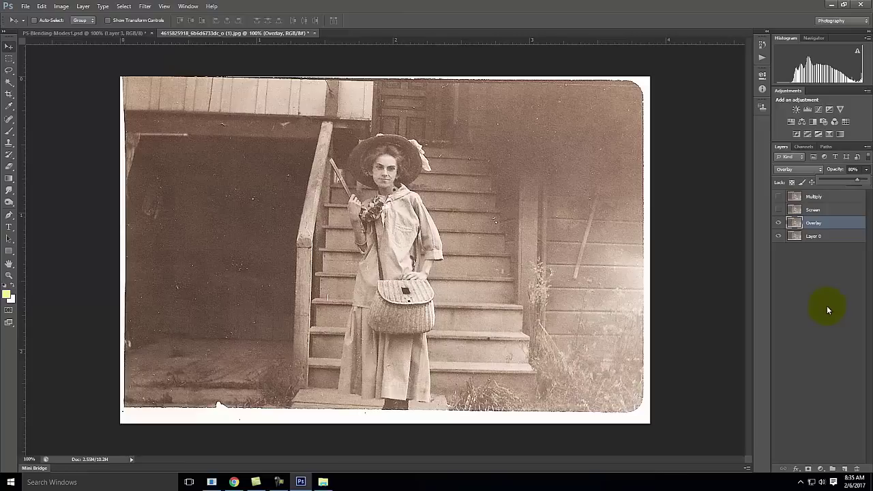
click(24, 6)
- Set the Save for Web image width to 1000 pixels
click(43, 133)
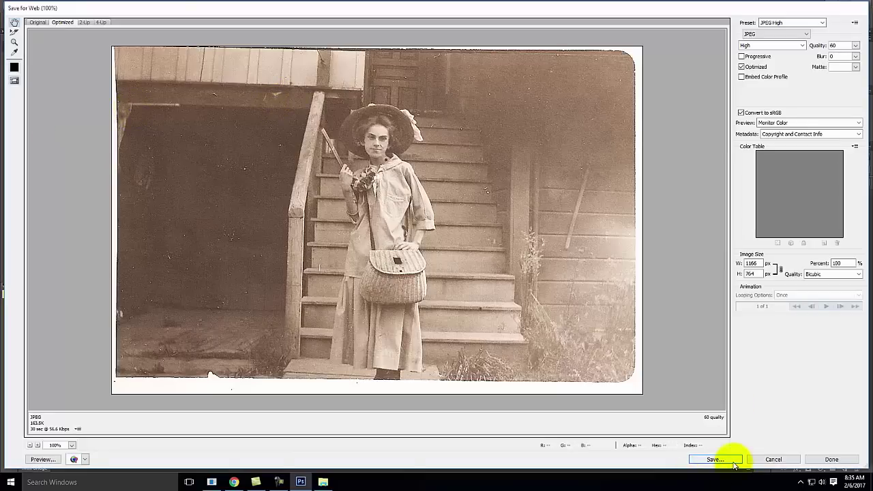
double_click(752, 263)
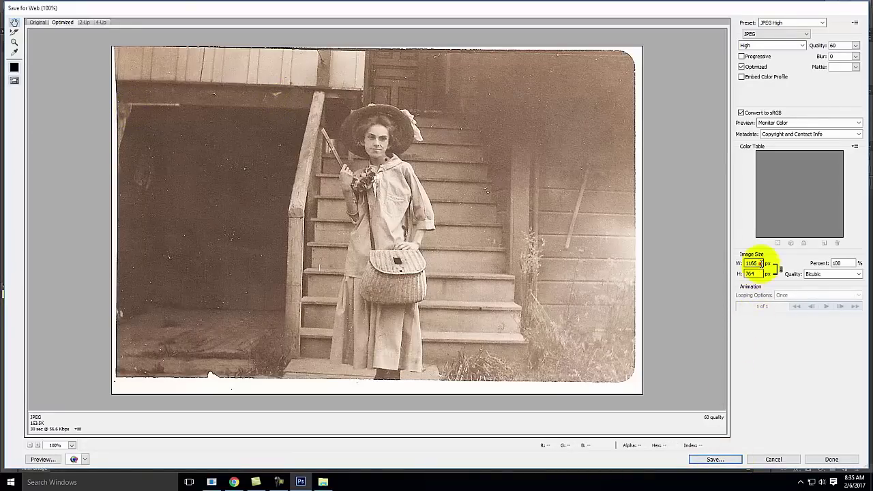
text(18_6b6d6733dc_o-(1)
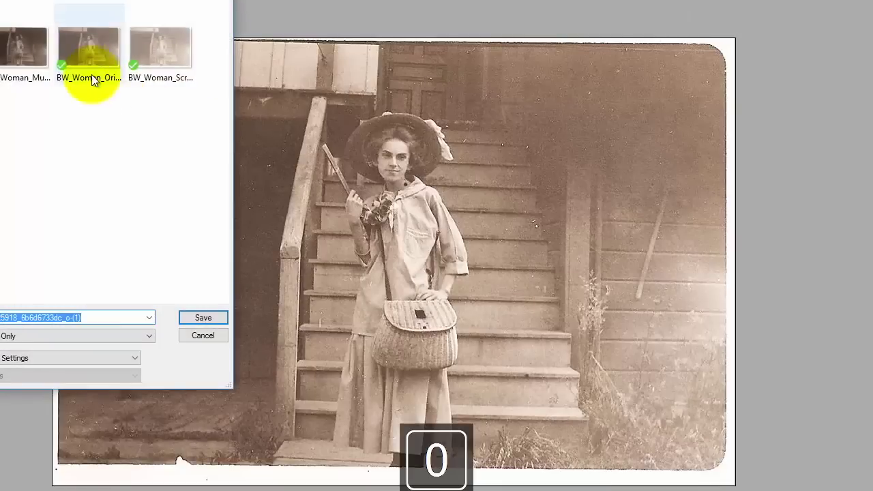
- Save the JPEG as BW_Woman_Overlay in S2017, replacing Screen in the reused name
click(143, 44)
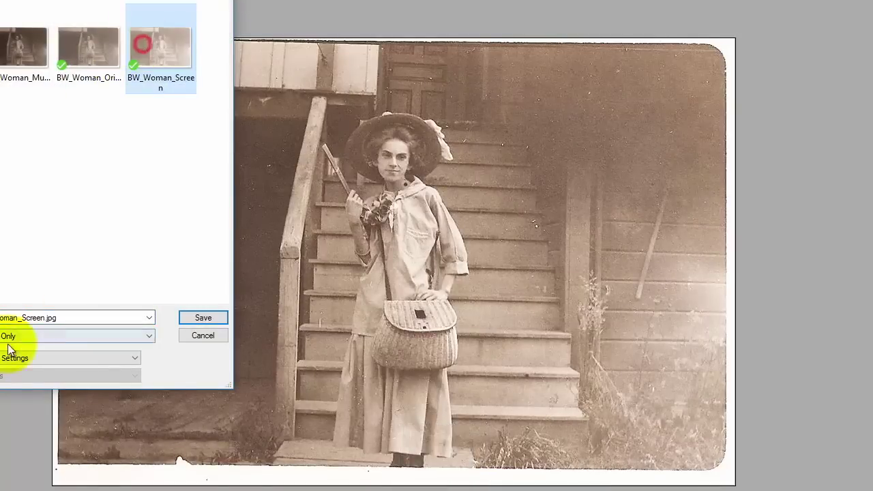
double_click(43, 317)
click(44, 318)
key(BackSpace)
key(BackSpace)
key(BackSpace)
key(BackSpace)
key(BackSpace)
key(BackSpace)
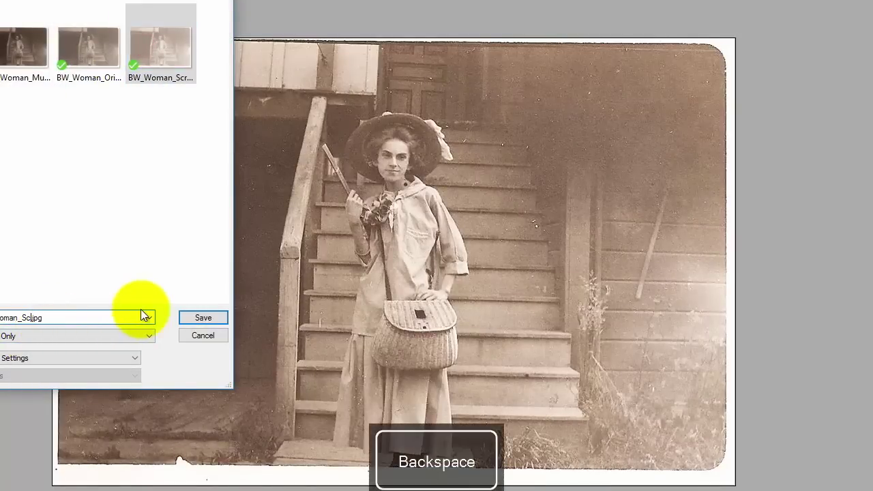
text(Overlay)
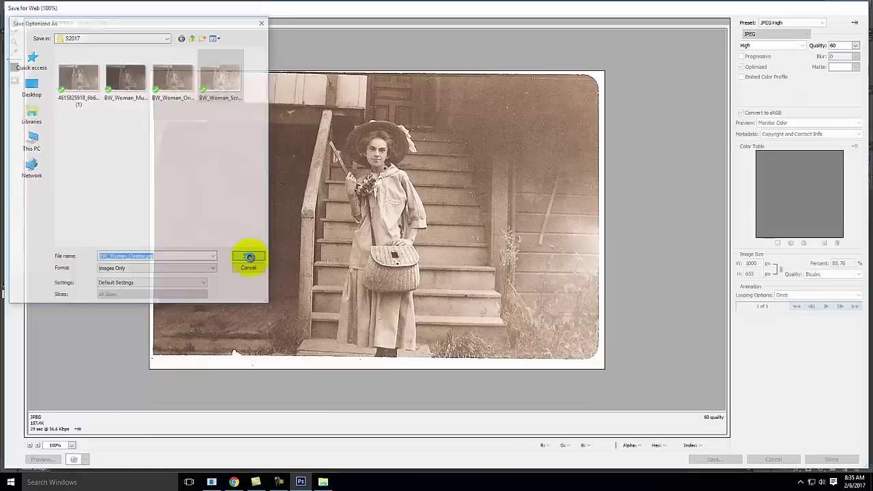
click(203, 318)
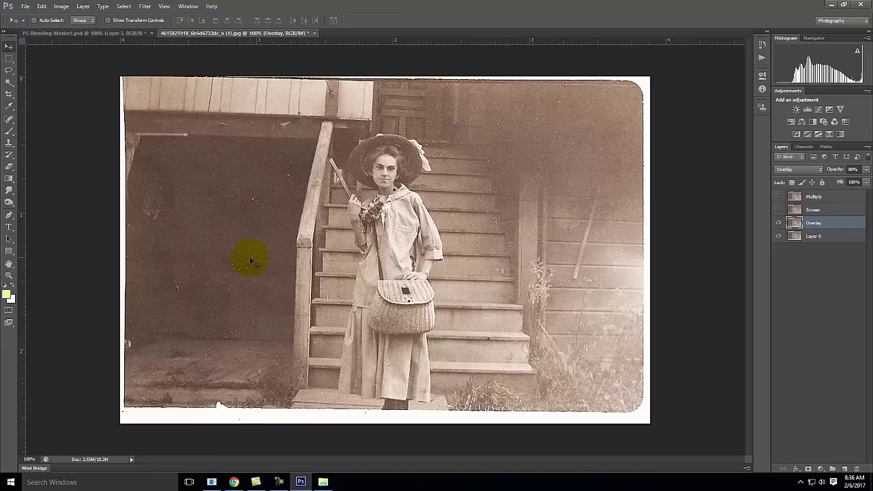
click(412, 212)
- From the Ex105 folder, open the DSC_0165 tonemapped sunset photo in Photoshop CS6
click(832, 6)
click(450, 340)
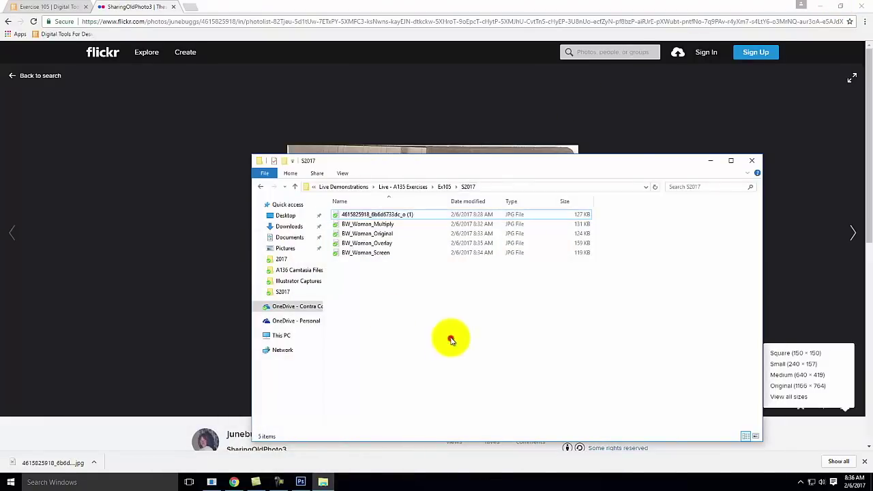
click(260, 188)
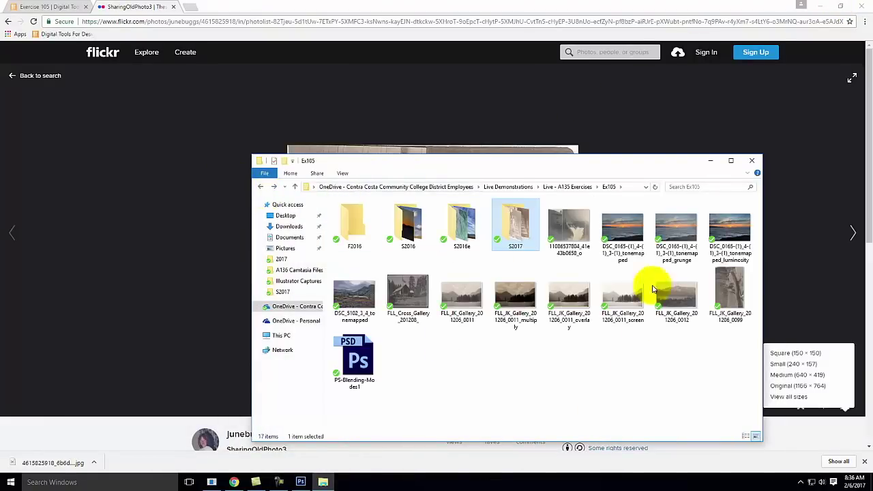
click(620, 221)
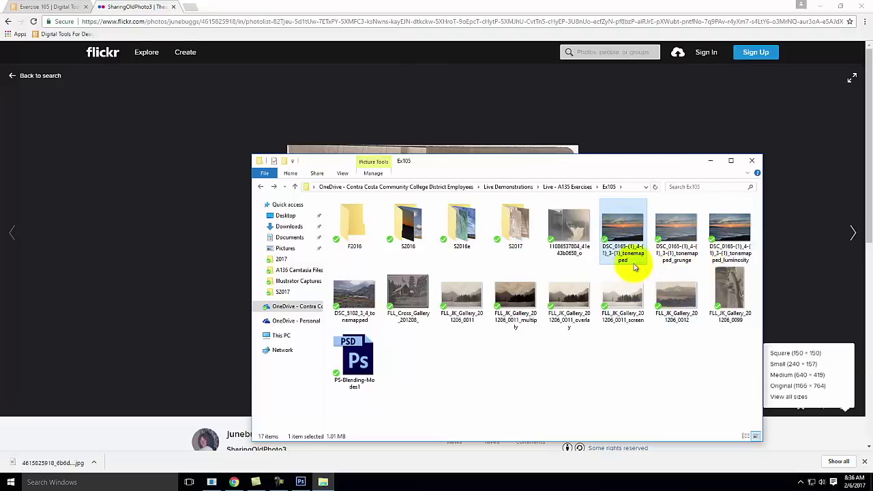
right_click(631, 231)
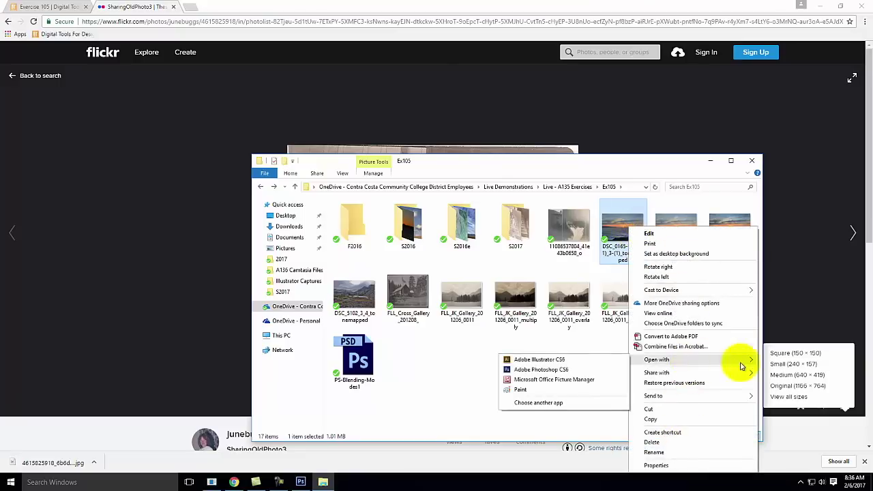
mouse_move(681, 360)
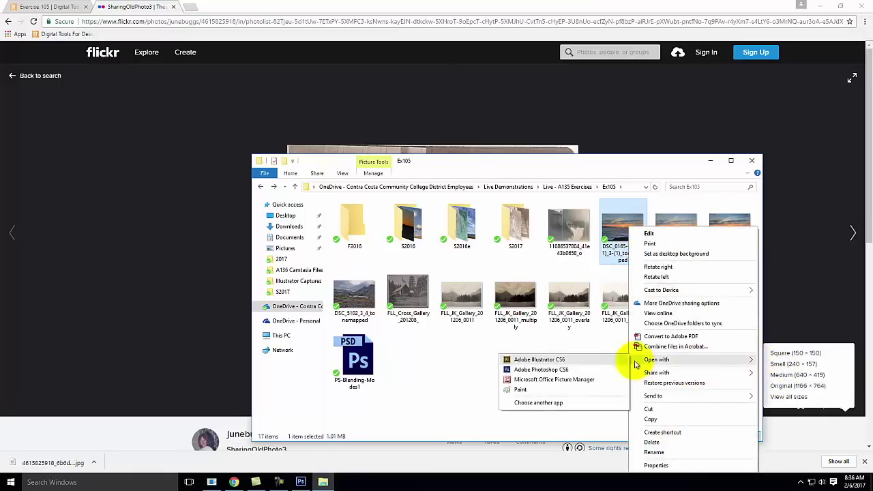
click(579, 366)
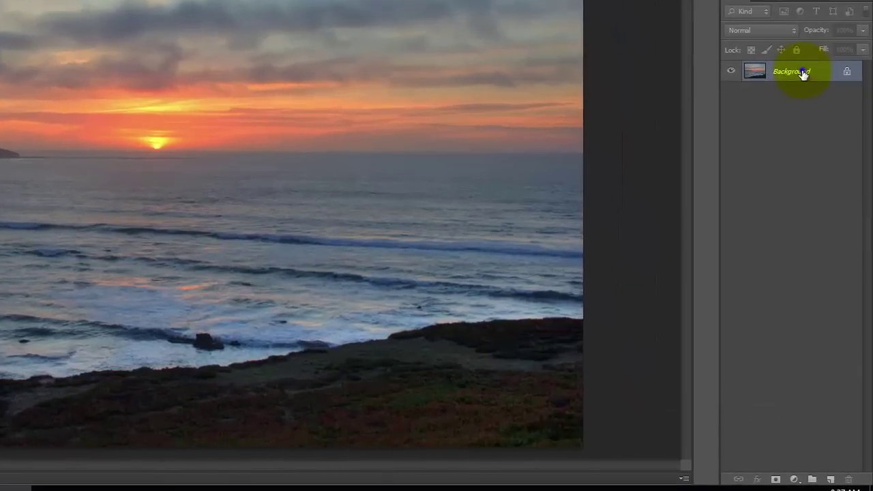
- Convert the sunset photo's locked Background into an editable layer named Layer 0
right_click(811, 122)
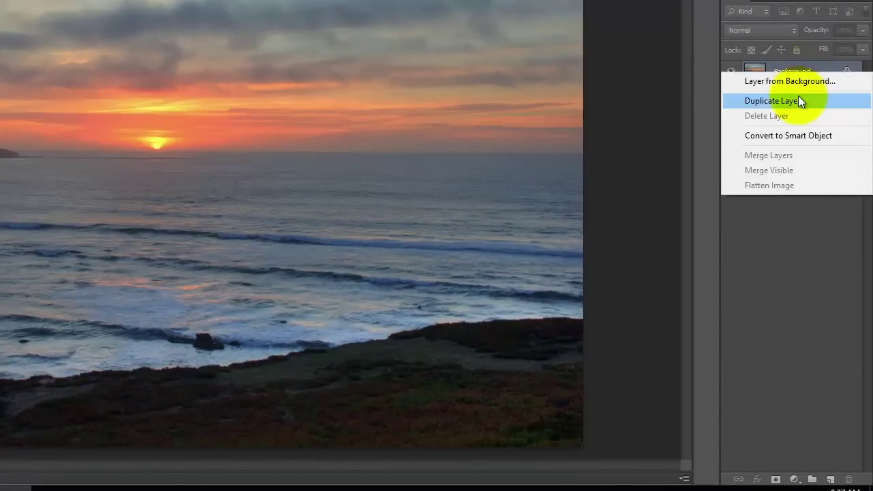
click(797, 87)
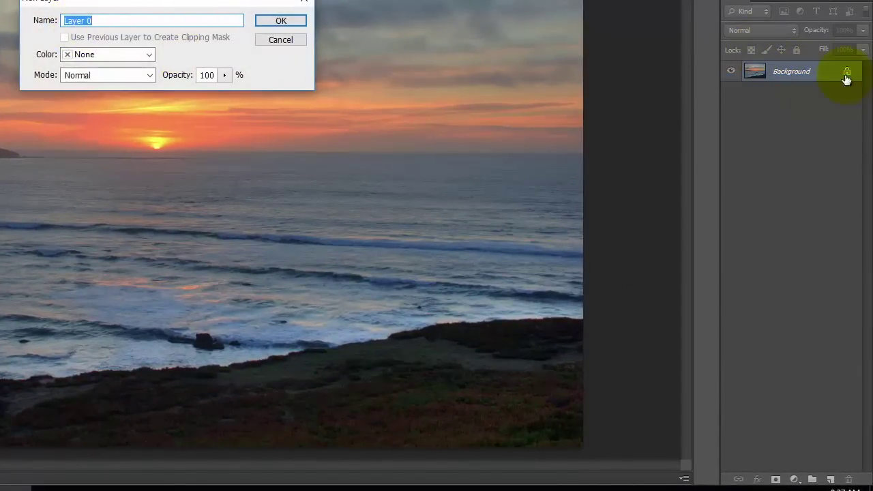
click(285, 24)
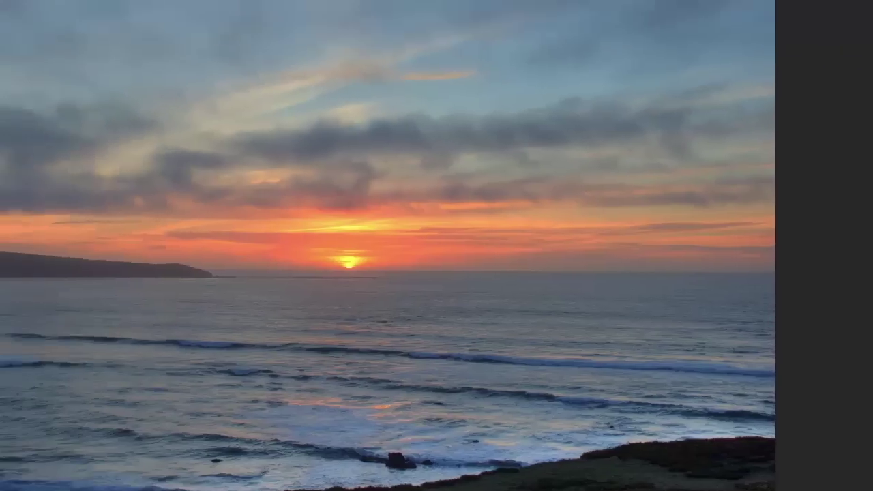
- Add a Curves adjustment layer with the default name Curves 1
click(43, 10)
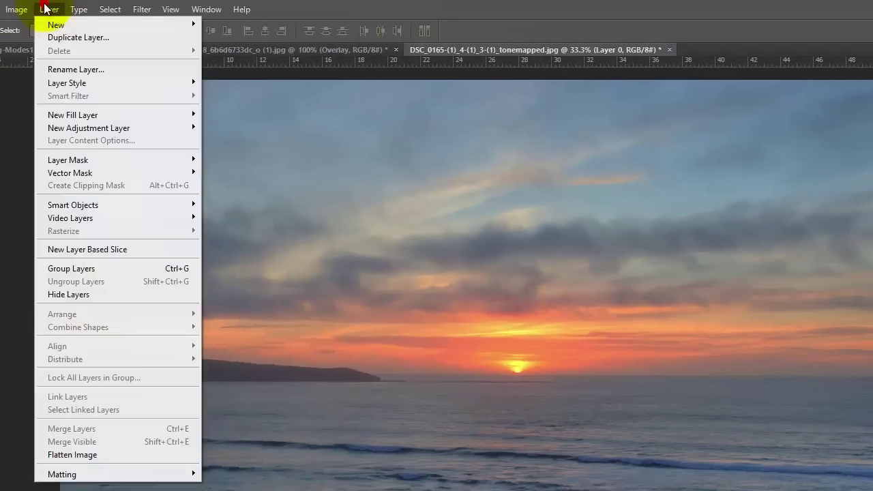
mouse_move(51, 126)
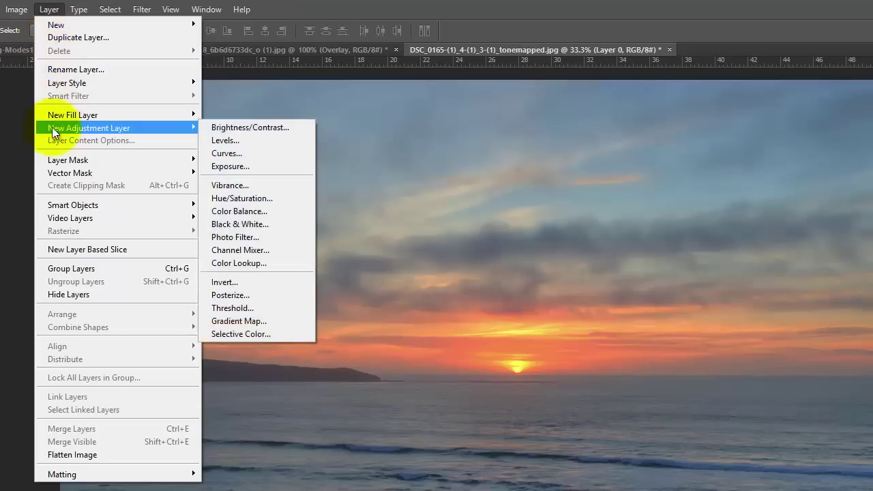
click(270, 154)
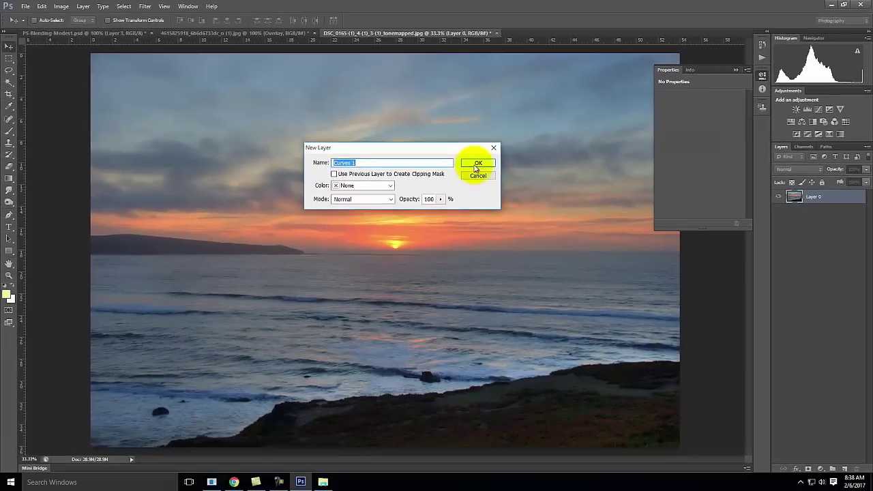
click(546, 203)
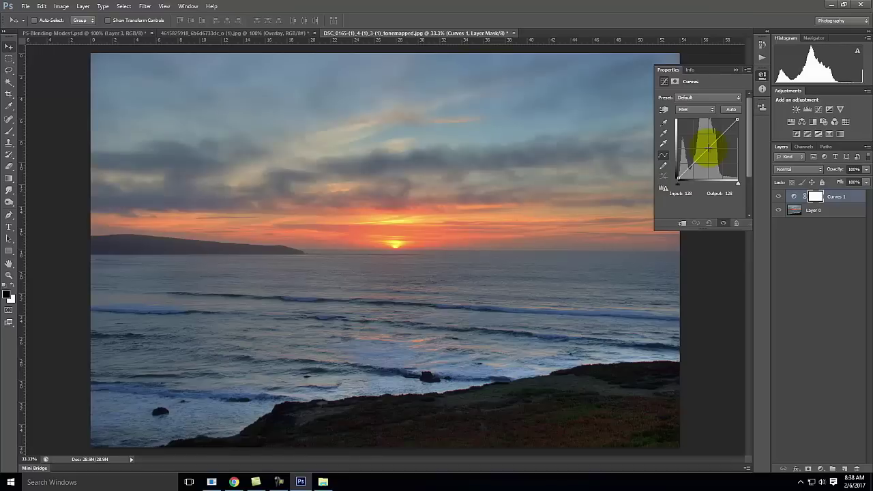
- Shape an S-curve raising highlights and lowering shadows (input 79, output 59)
click(709, 147)
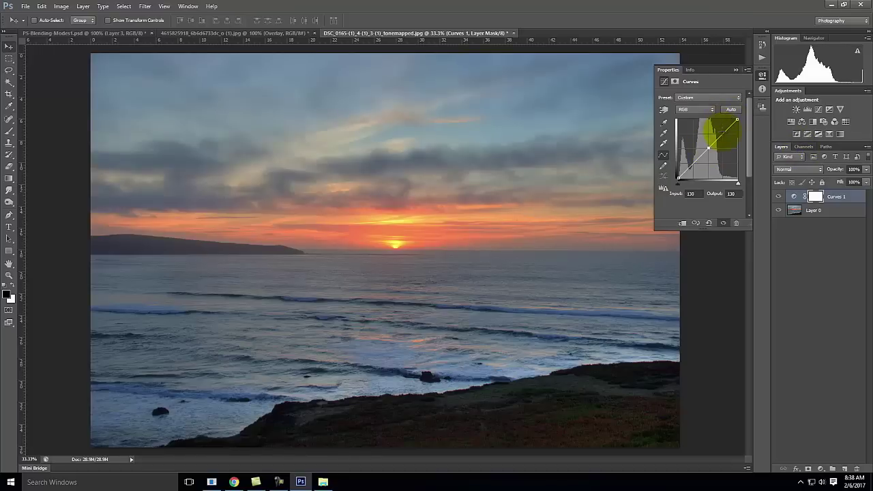
drag(724, 131, 719, 128)
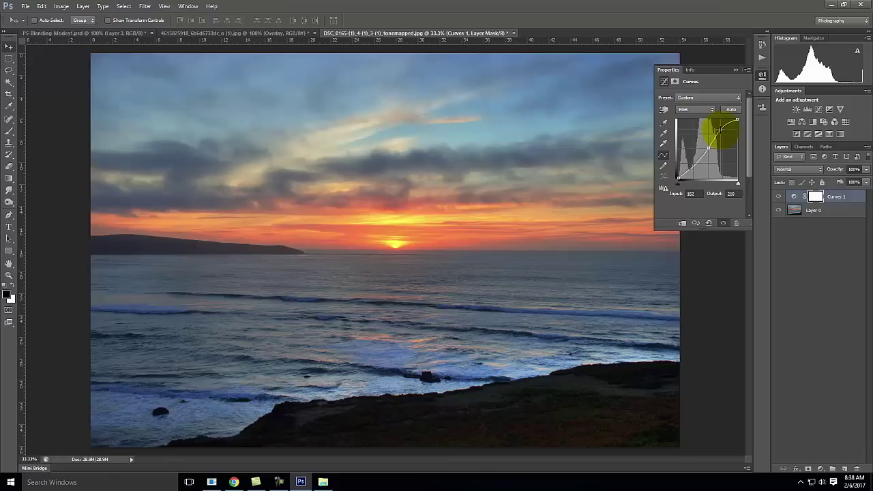
drag(693, 162, 695, 164)
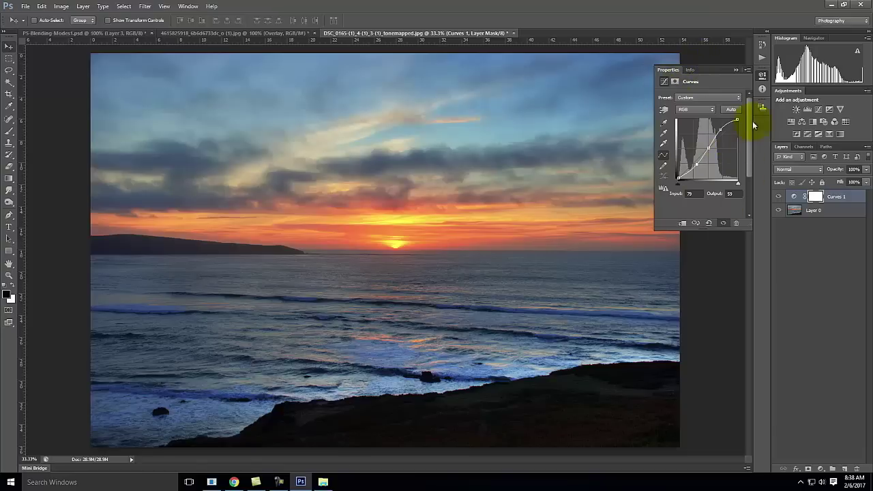
- Set Curves 1 to Luminosity blend mode and collapse its Properties panel
click(799, 170)
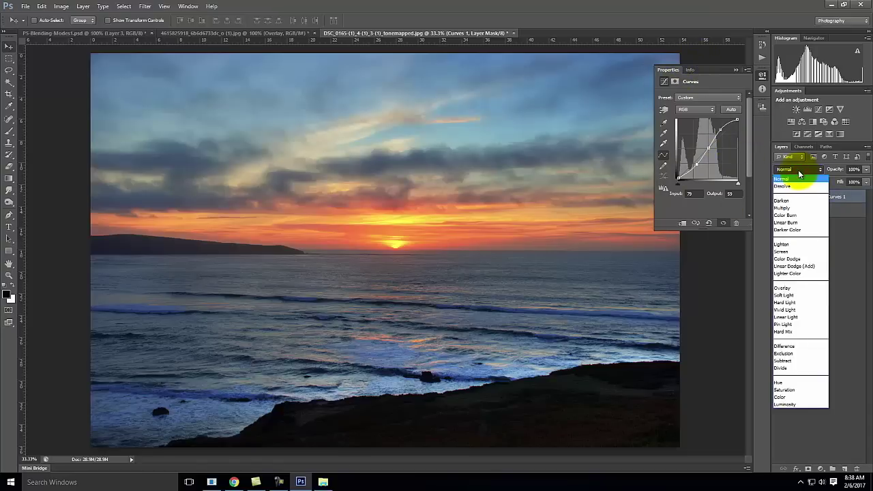
click(800, 405)
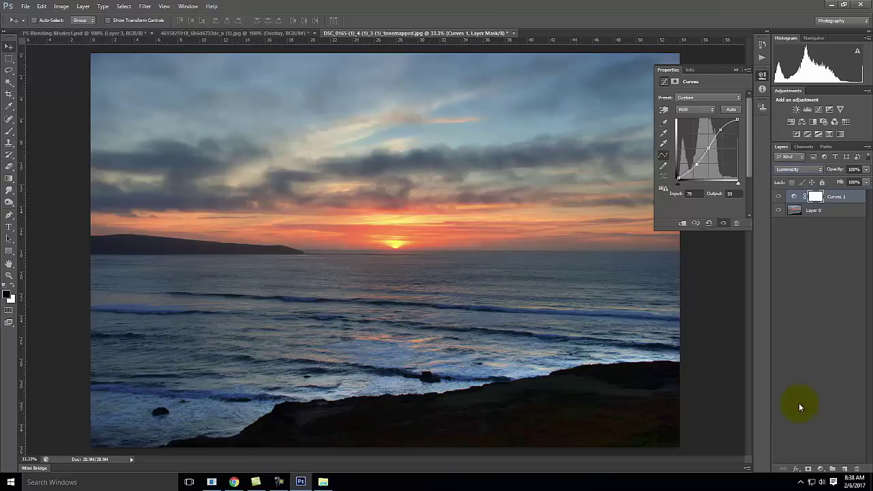
click(734, 69)
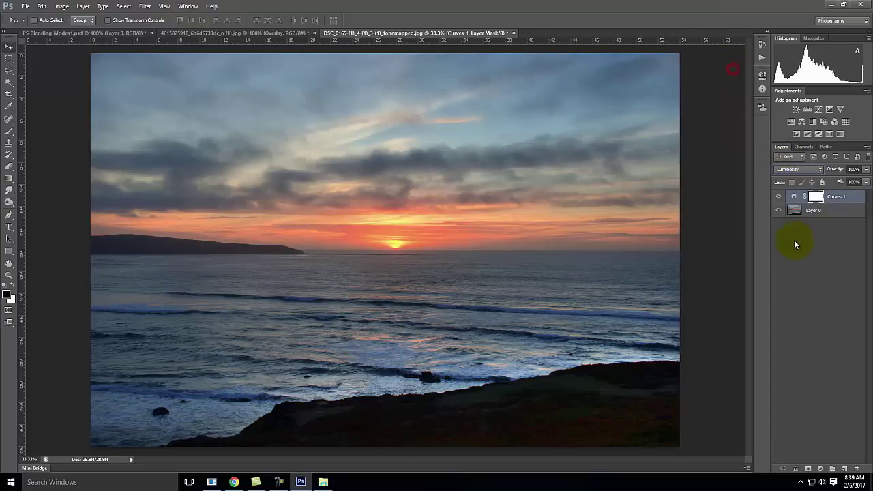
- Toggle Curves 1 on and off to compare the sunset, leaving it visible
click(778, 196)
click(778, 197)
click(778, 197)
click(777, 197)
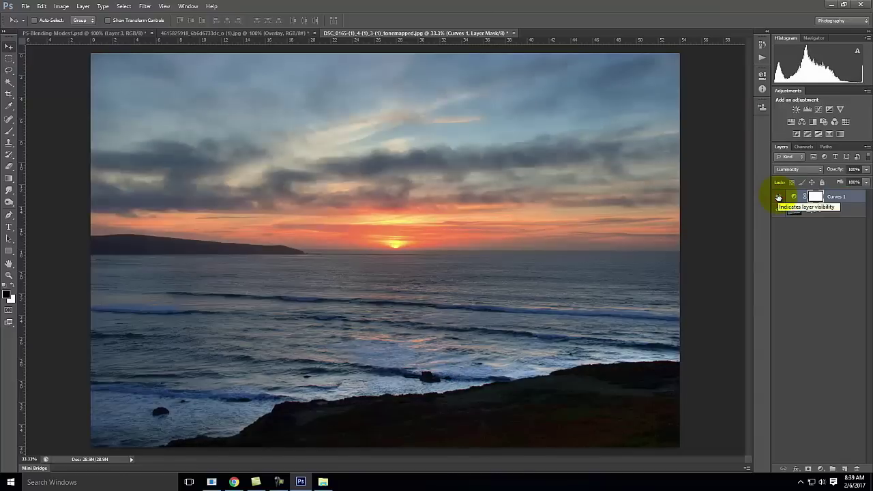
click(777, 197)
click(778, 197)
click(778, 197)
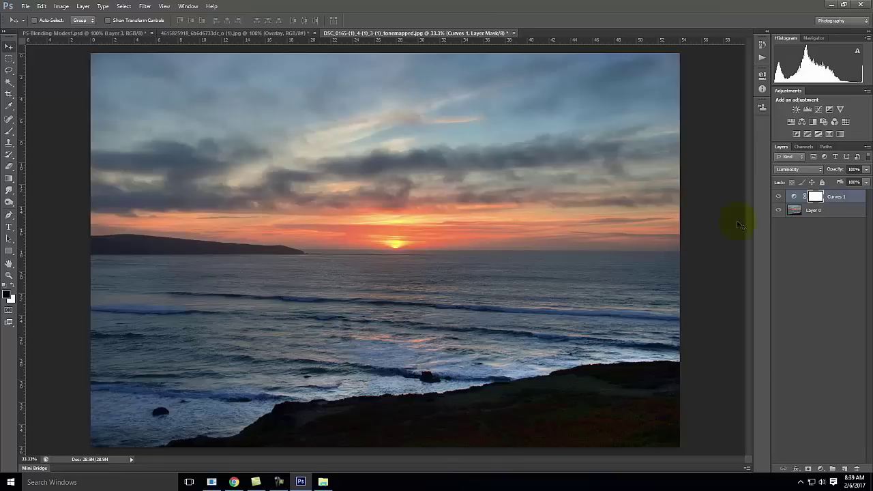
click(778, 196)
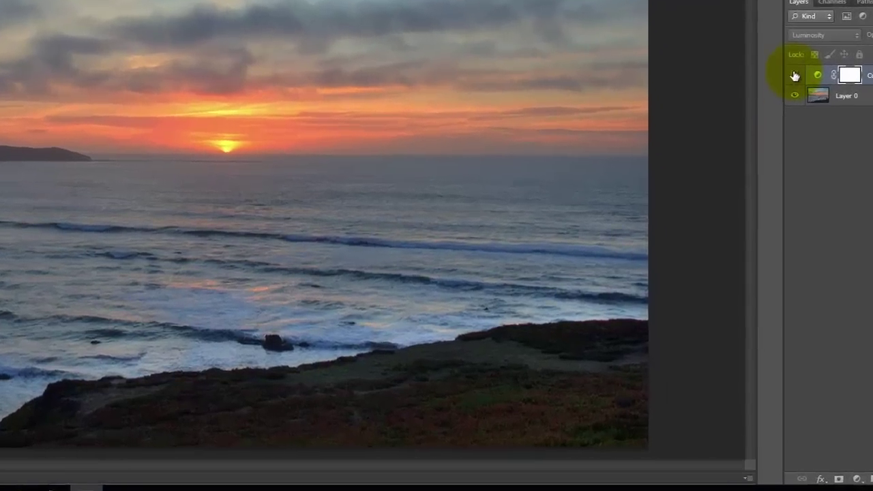
click(777, 197)
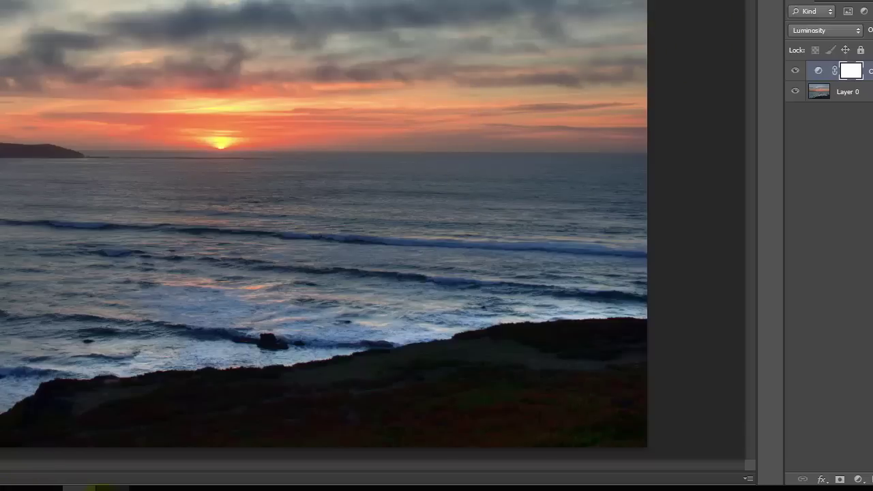
click(111, 488)
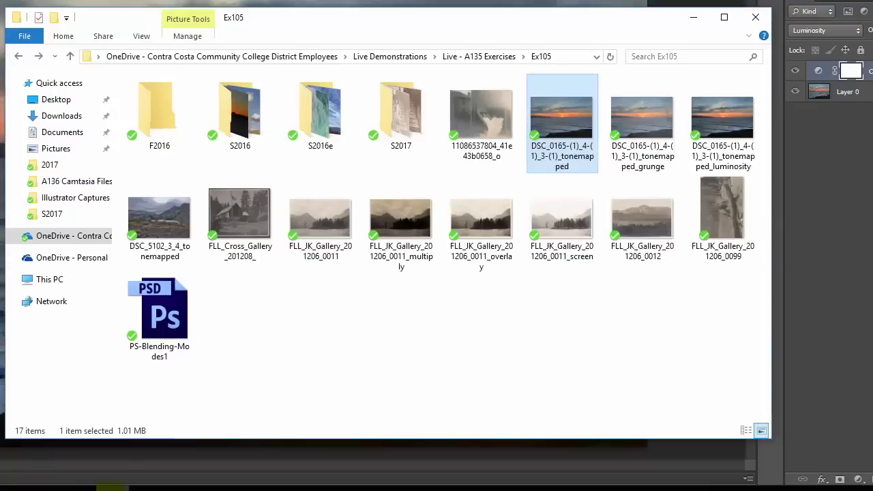
double_click(311, 114)
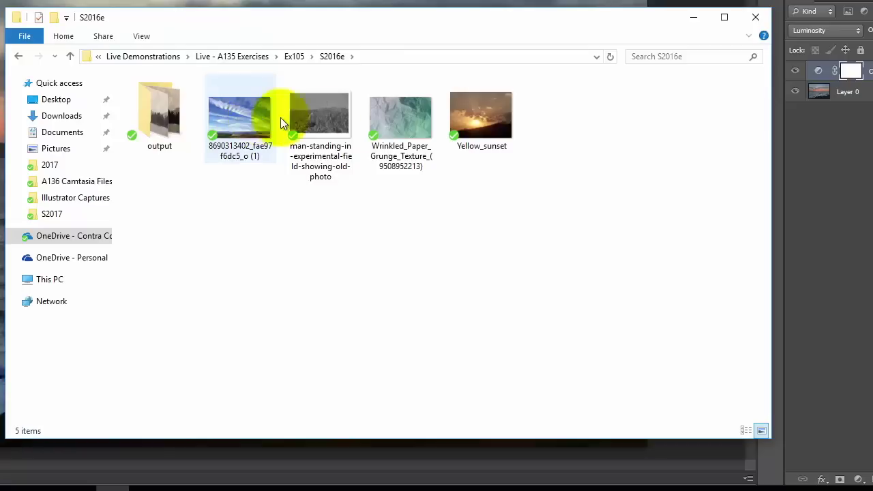
click(241, 121)
right_click(250, 121)
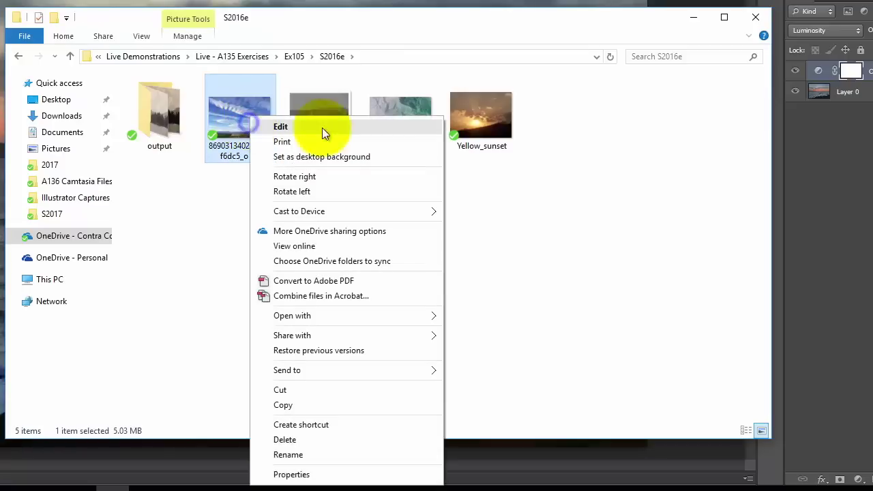
mouse_move(334, 316)
click(518, 344)
click(577, 368)
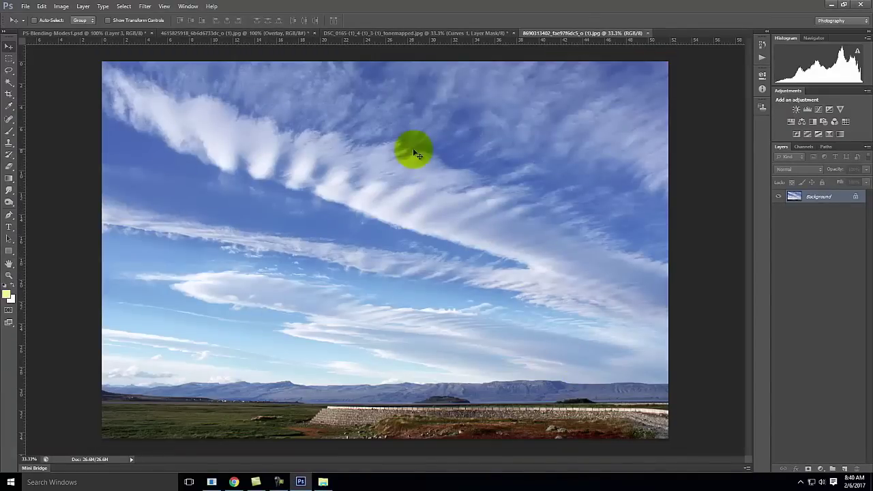
- Add a Curves adjustment layer to the sky photo, keeping the name Curves 1
click(78, 7)
mouse_move(109, 86)
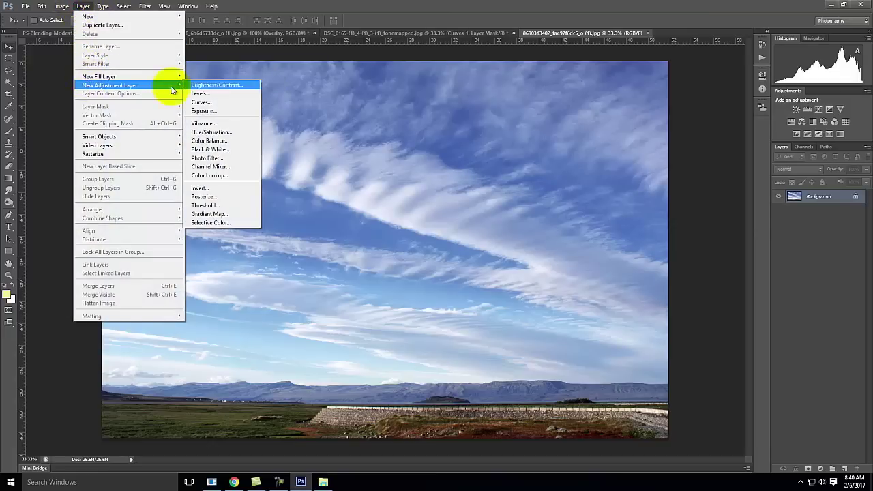
click(223, 102)
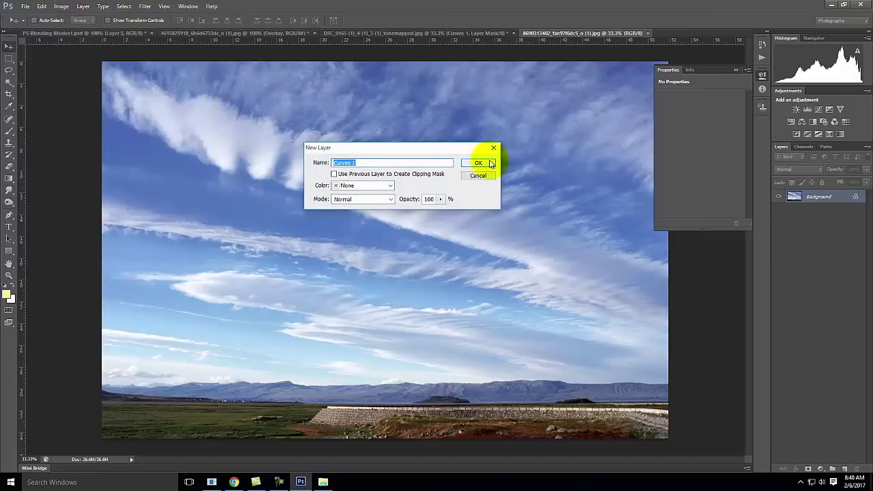
click(483, 161)
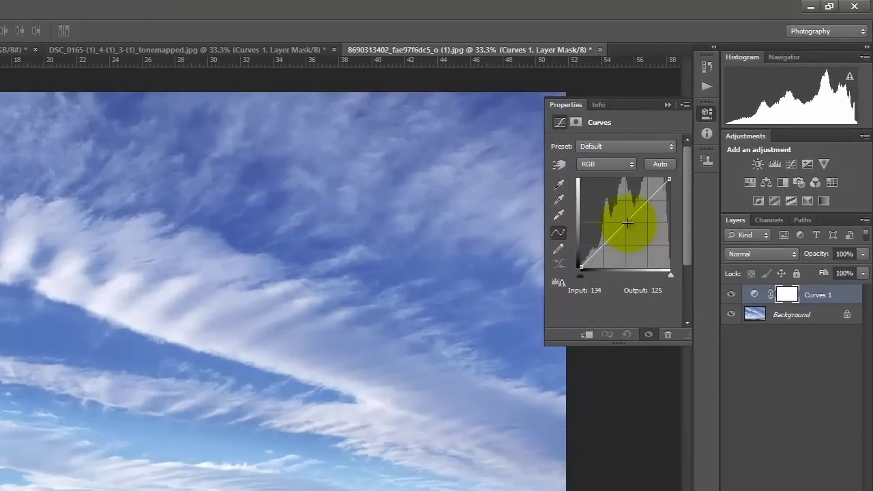
- Build an S-curve brightening the clouds and deepening the shadows of the sky
click(624, 223)
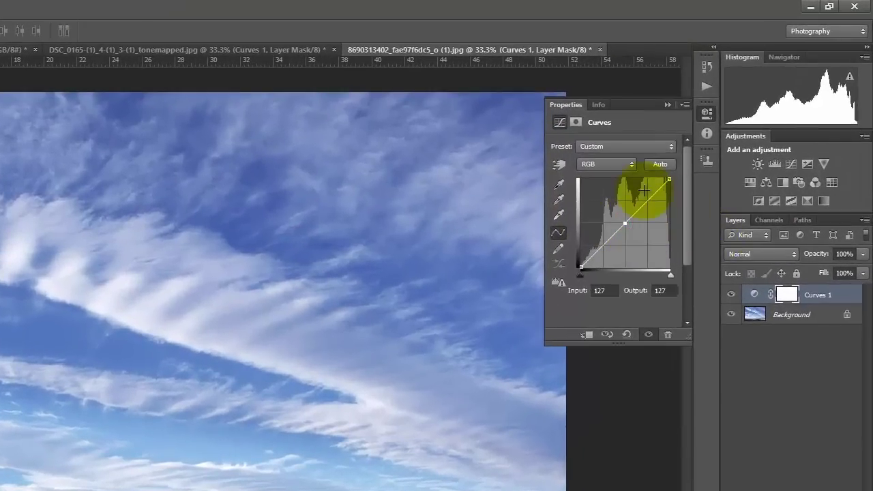
click(644, 198)
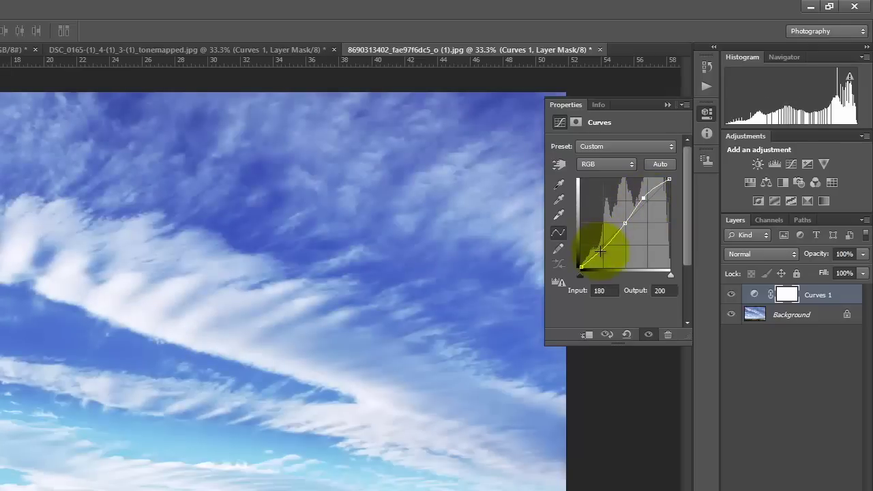
drag(603, 245, 605, 250)
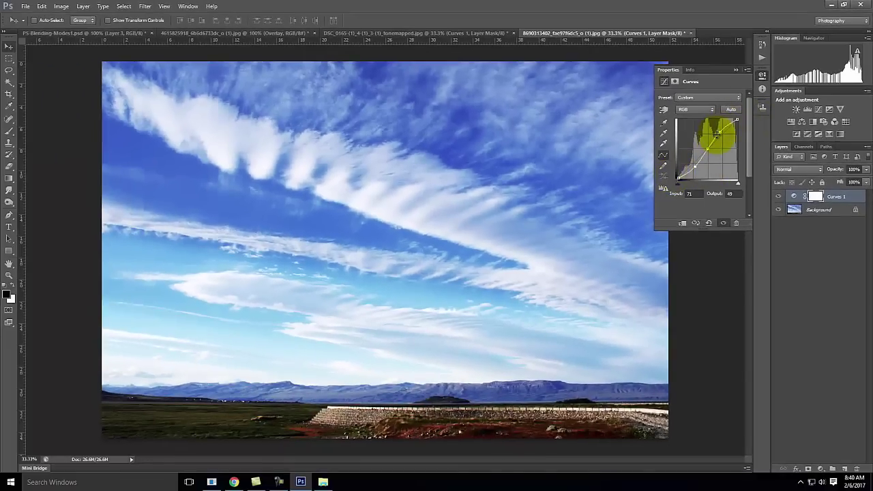
click(718, 133)
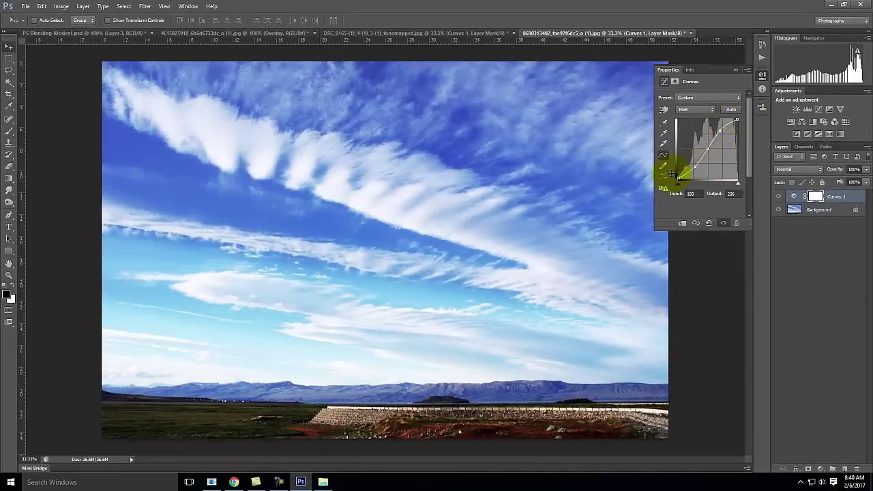
click(797, 169)
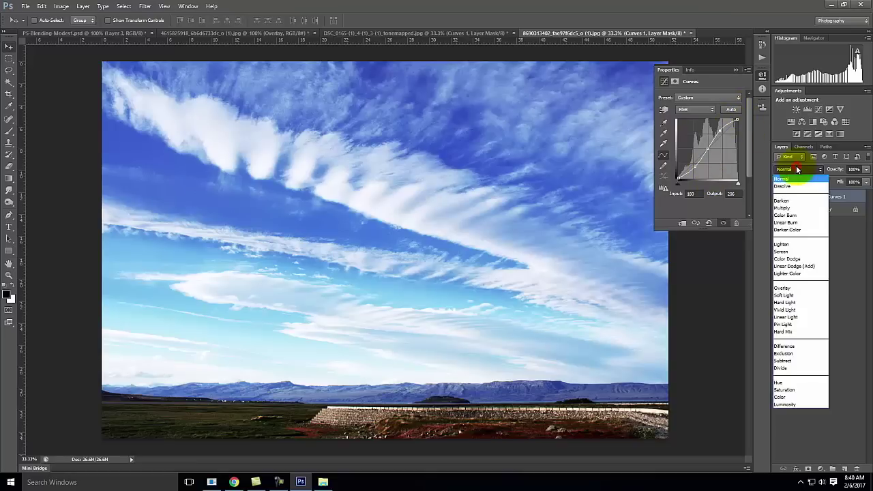
click(780, 404)
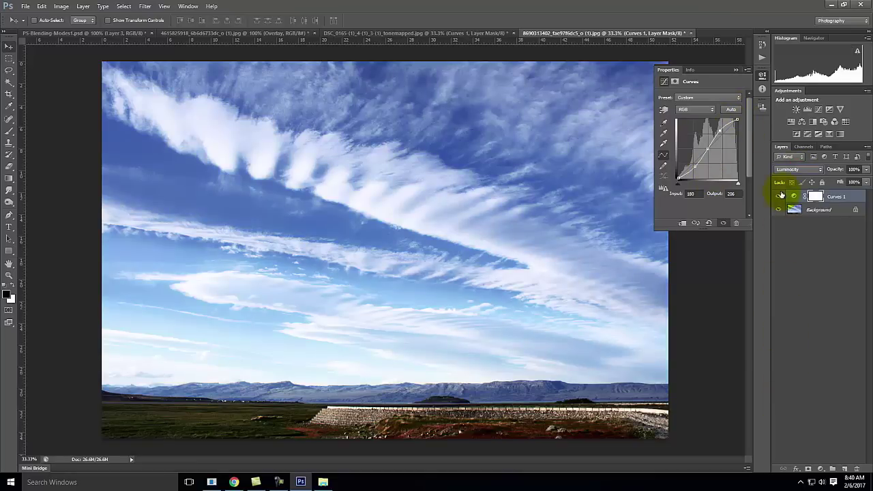
click(778, 196)
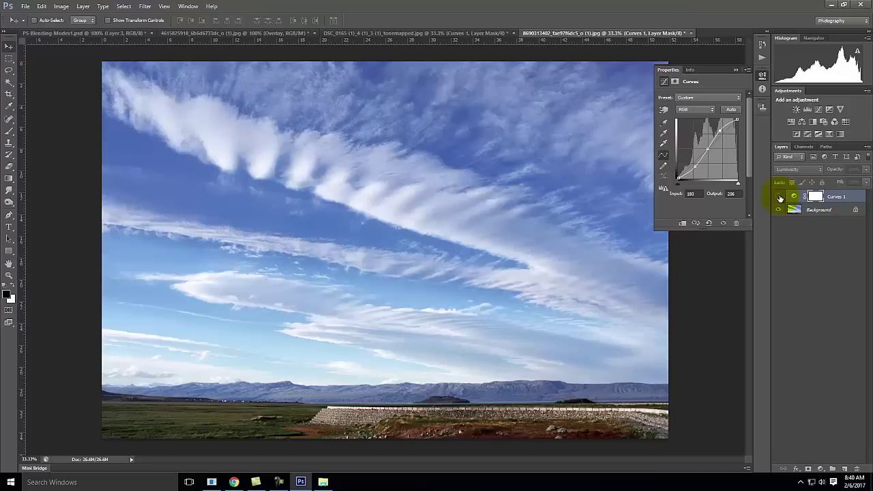
click(779, 197)
click(779, 197)
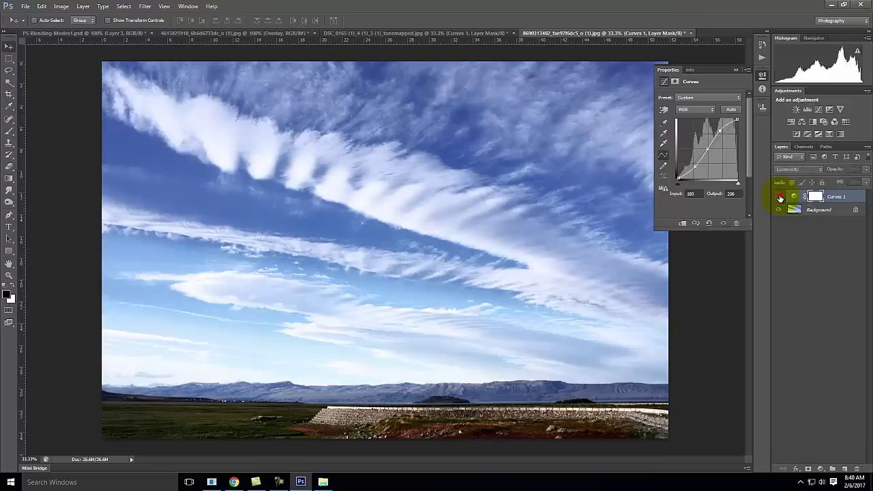
click(779, 197)
click(780, 198)
click(779, 197)
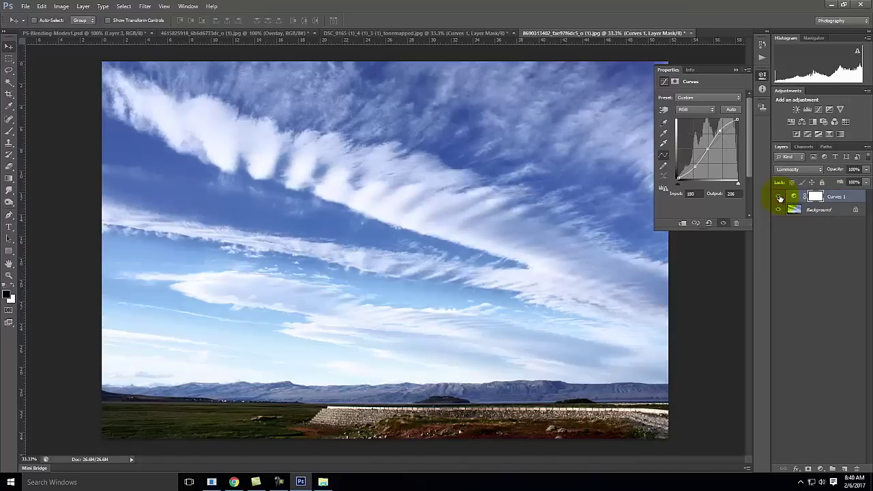
click(779, 197)
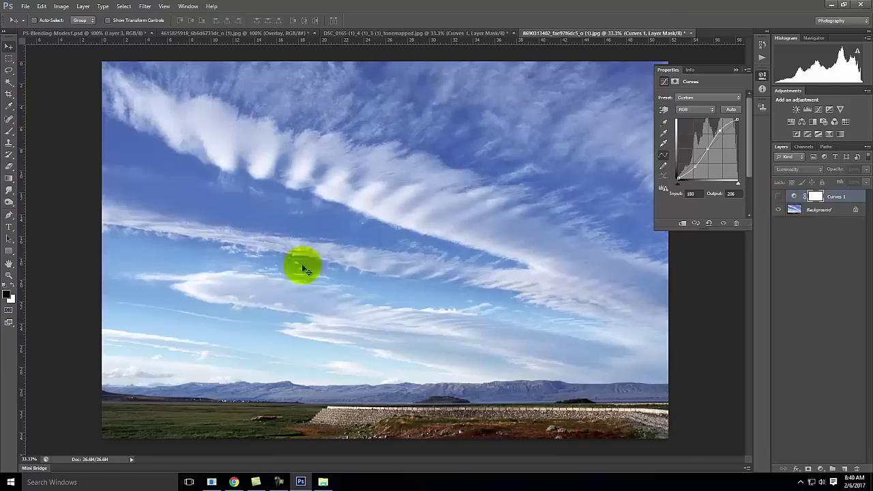
click(779, 197)
click(779, 197)
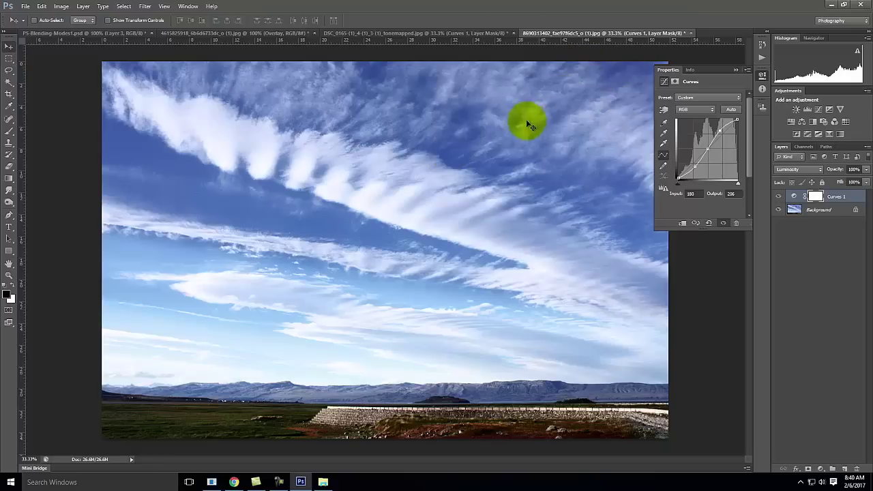
click(403, 32)
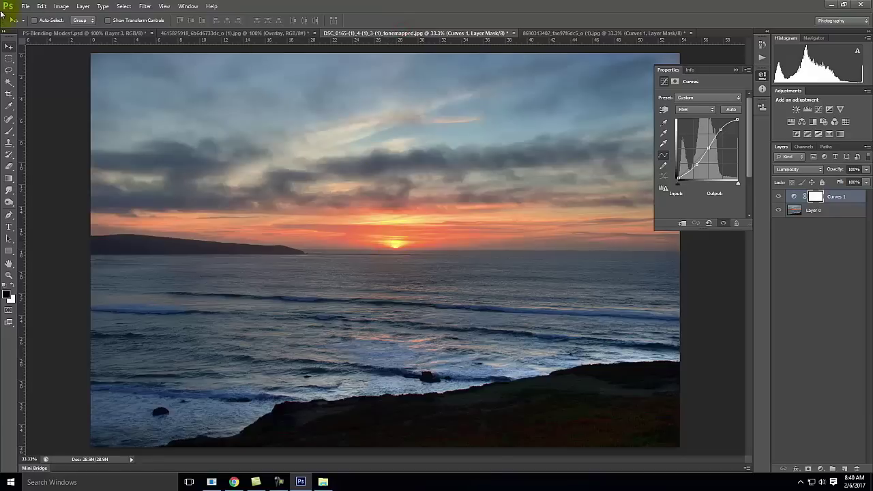
- Set the sunset's image width to 1000 pixels in Save for Web
click(25, 7)
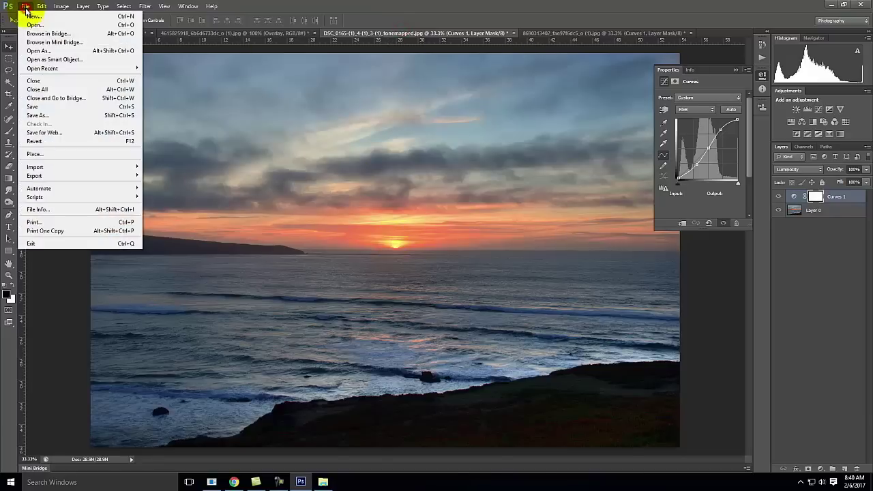
click(45, 132)
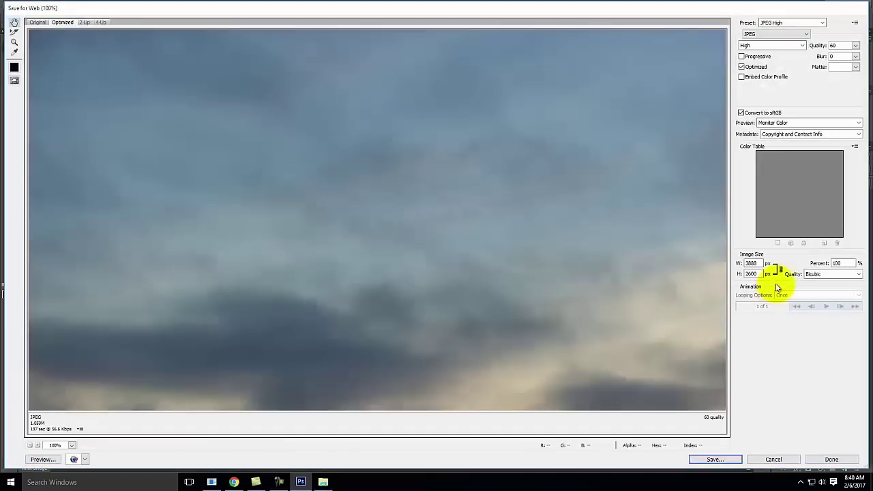
double_click(752, 263)
text(1000)
key(Tab)
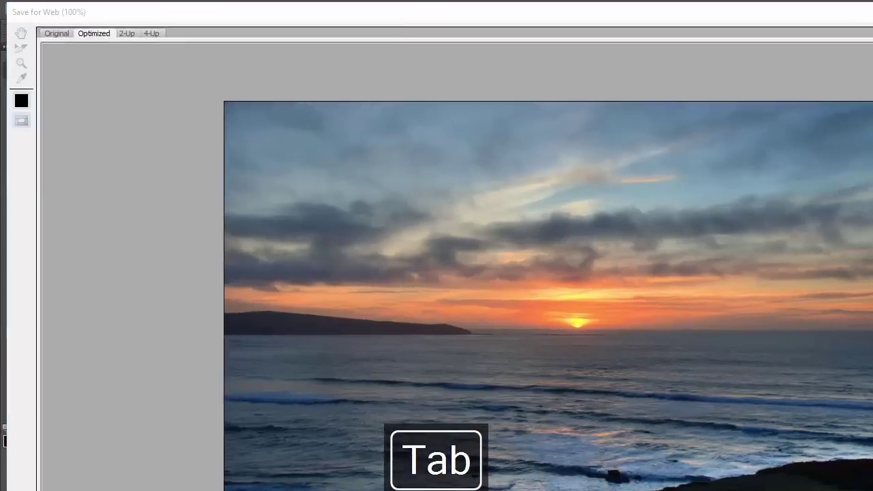
- Save the optimized JPEG as Sunset_Luminosity
key(Return)
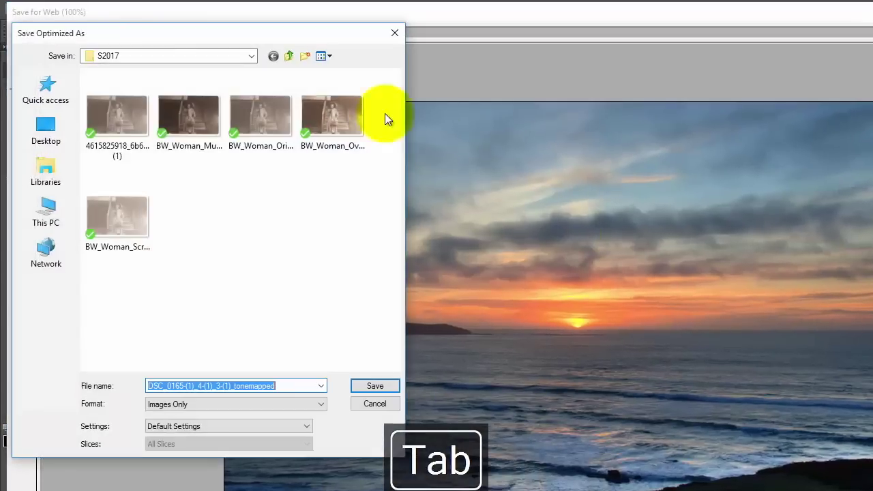
drag(287, 386, 115, 366)
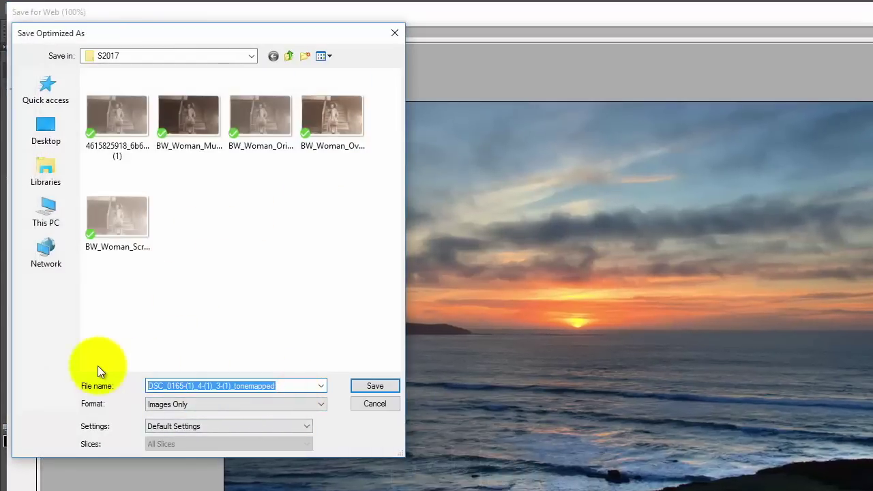
text(Sunset_Lu)
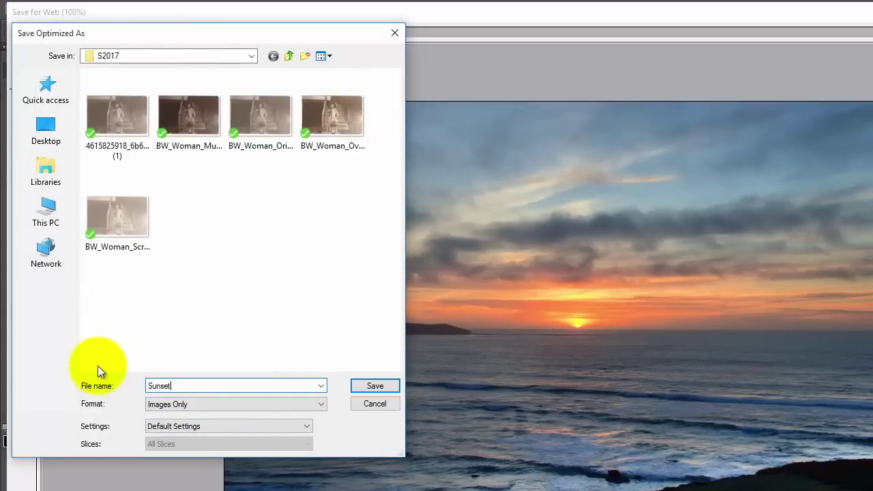
text(minosity)
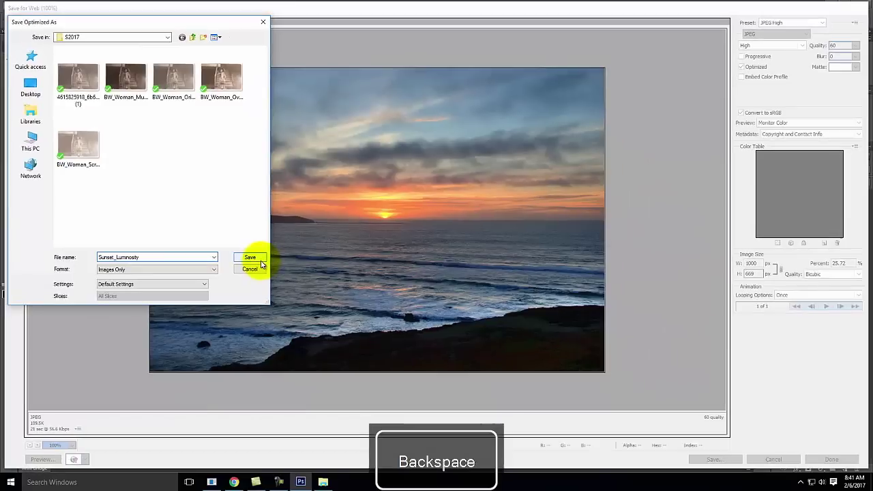
click(260, 259)
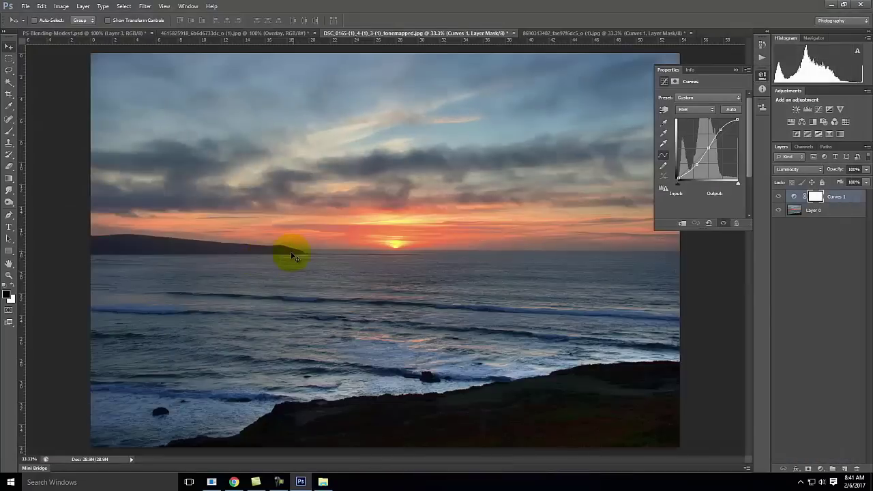
- Hide the Curves 1 adjustment and set the Save for Web width to 1000 pixels
click(780, 196)
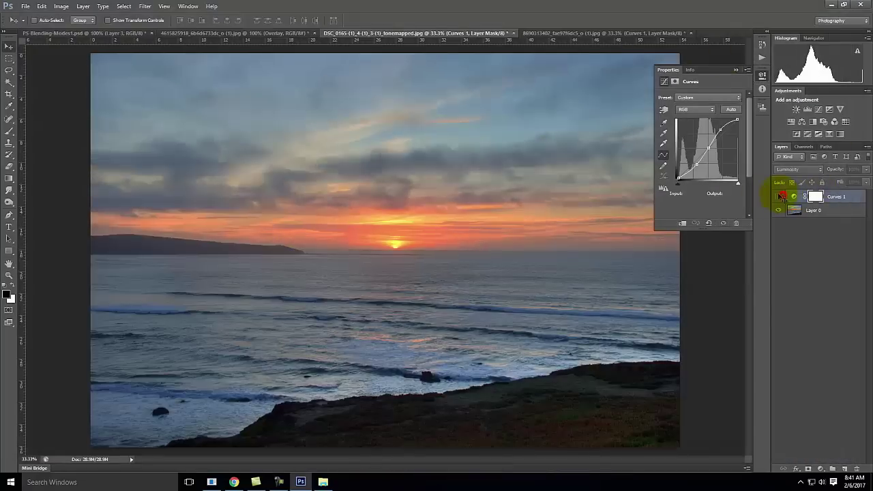
click(26, 7)
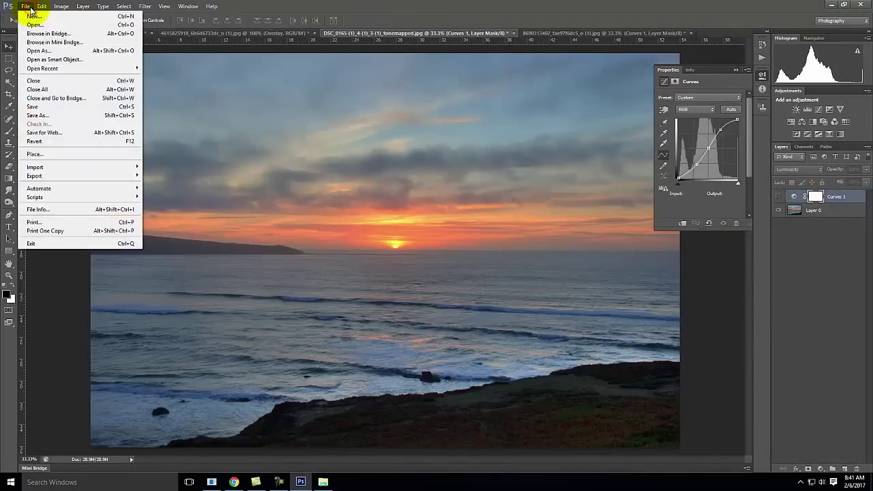
click(42, 134)
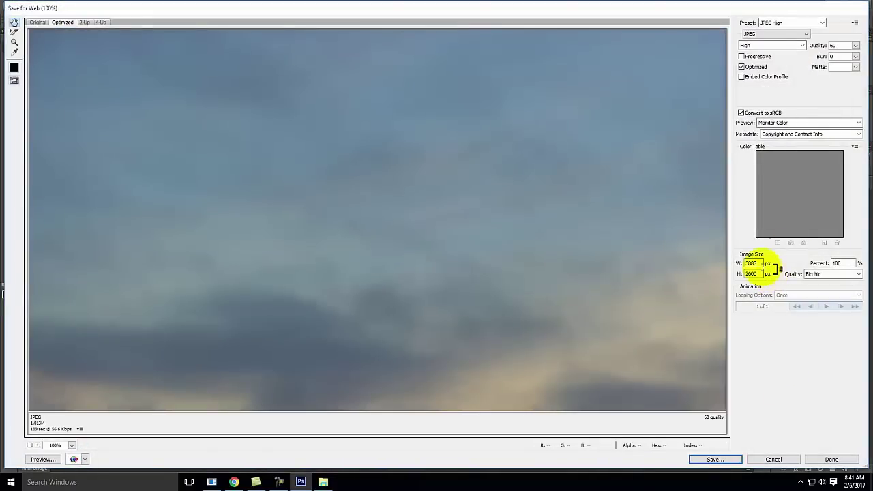
click(751, 263)
text(1000)
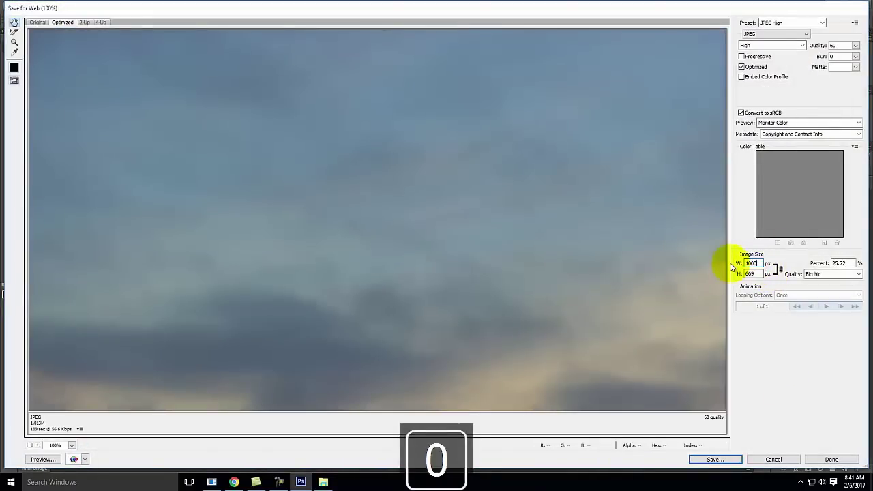
key(Tab)
- Save the unadjusted sunset JPEG as Sunset_Original in S2017
click(715, 459)
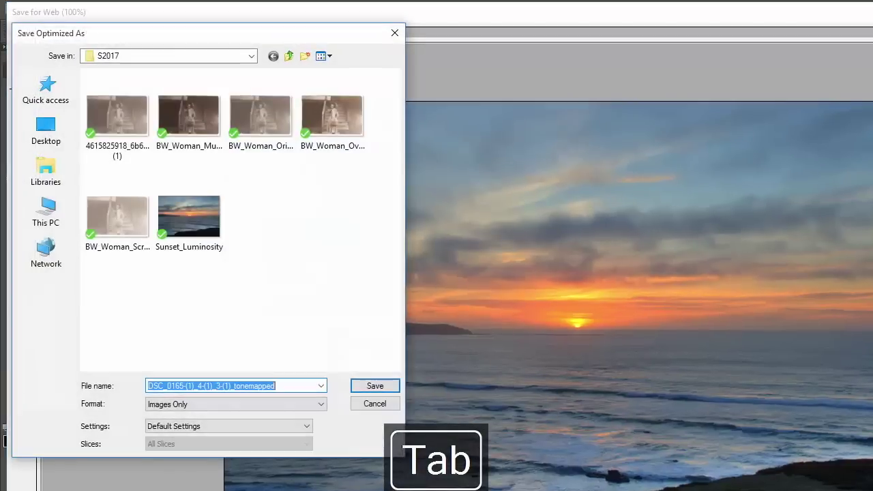
click(205, 225)
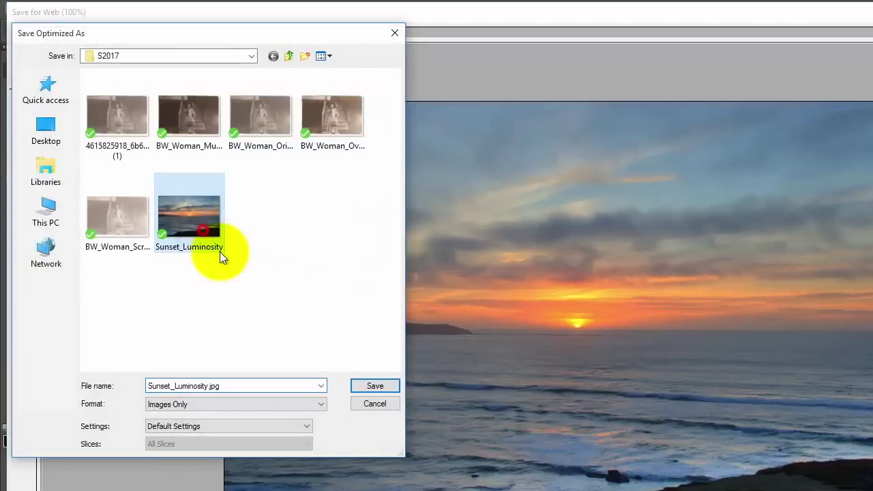
click(197, 386)
double_click(201, 386)
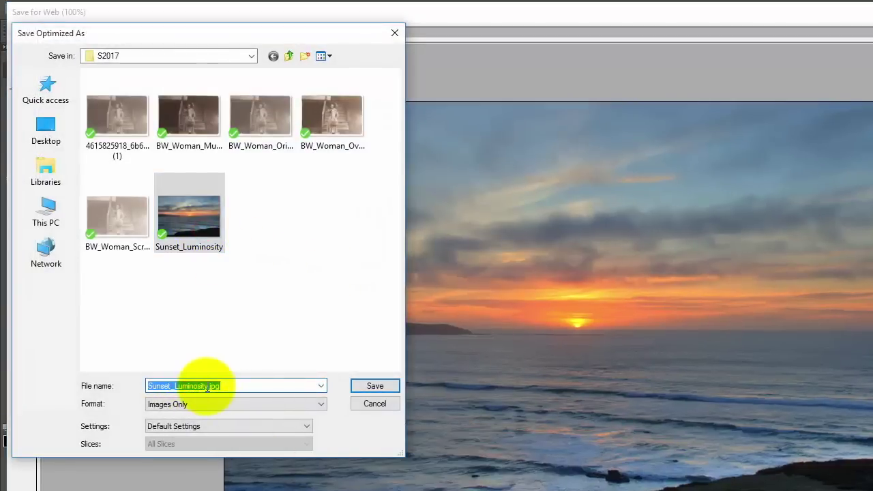
click(204, 386)
key(Right)
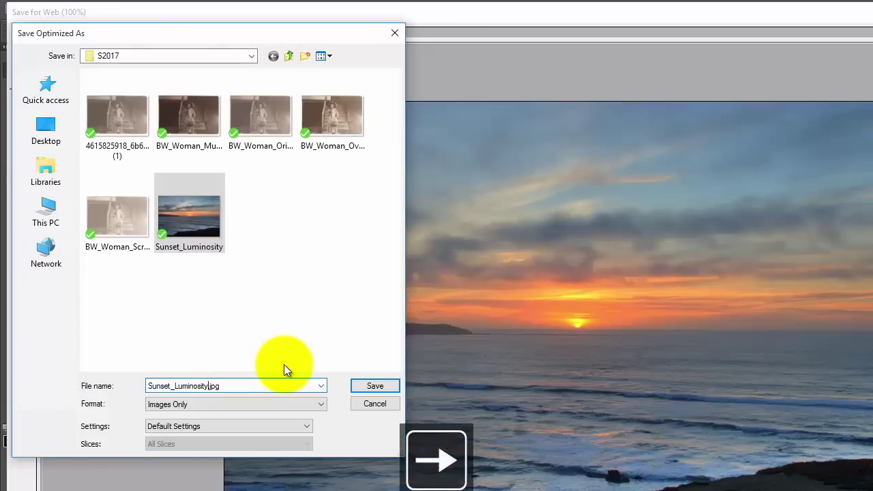
key(BackSpace)
key(BackSpace)
key(BackSpace)
key(BackSpace)
key(BackSpace)
key(BackSpace)
key(BackSpace)
key(BackSpace)
key(BackSpace)
key(BackSpace)
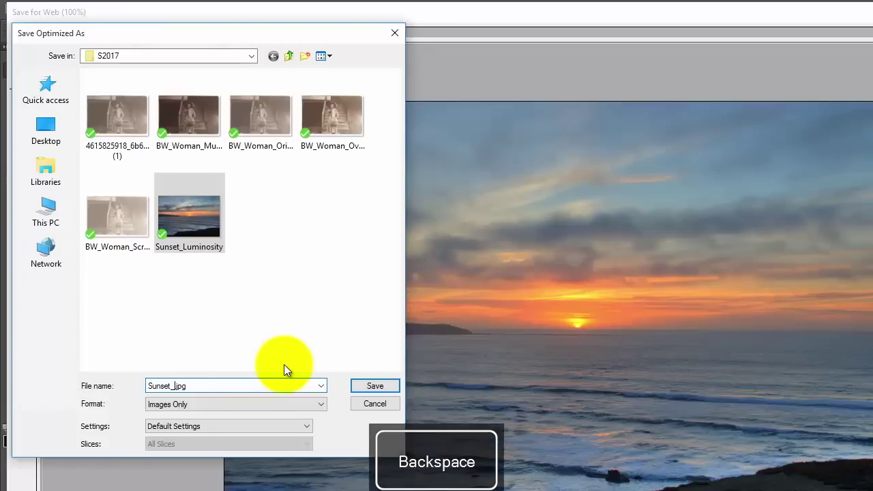
text(Original)
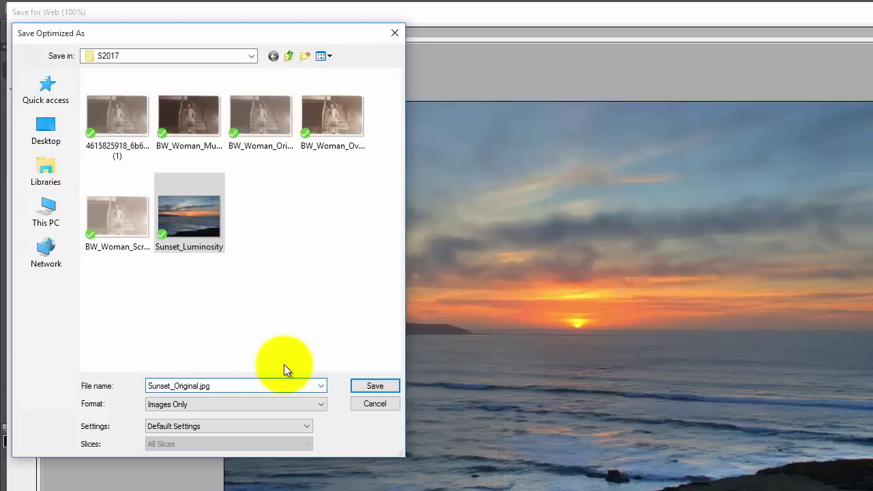
click(375, 386)
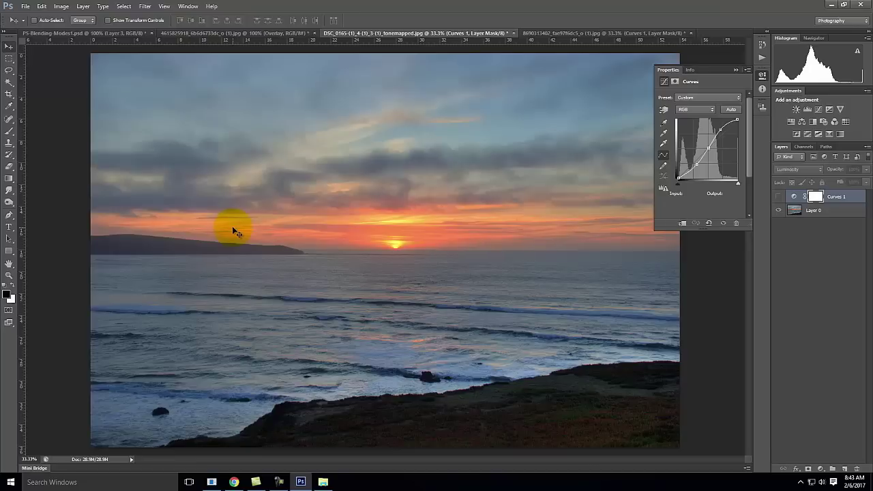
- Switch from Photoshop to the browser showing the Flickr photo page
click(234, 482)
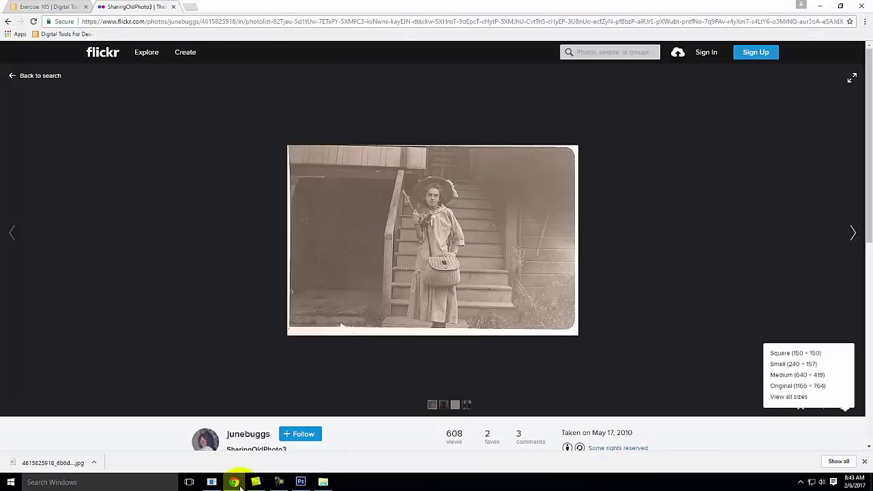
- Open search.creativecommons.org in a new tab and search Flickr for 'grunge texture'
click(193, 8)
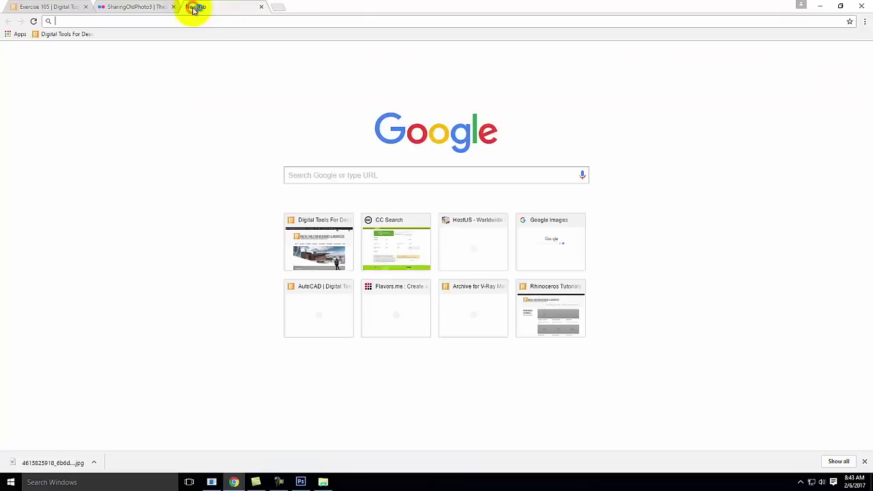
text(search.creativecommons.org)
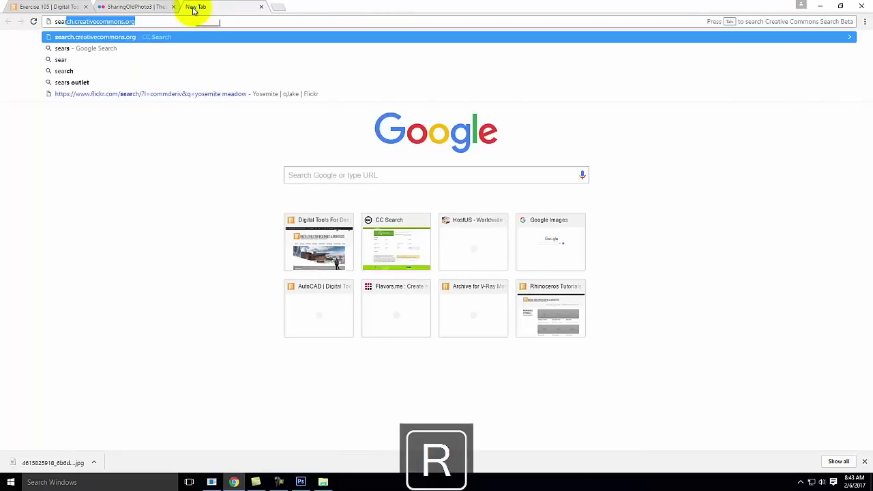
key(Return)
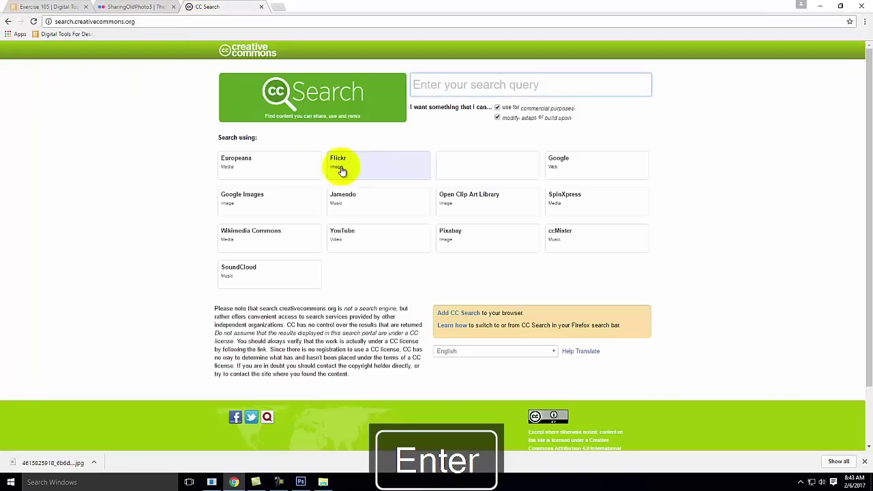
click(430, 84)
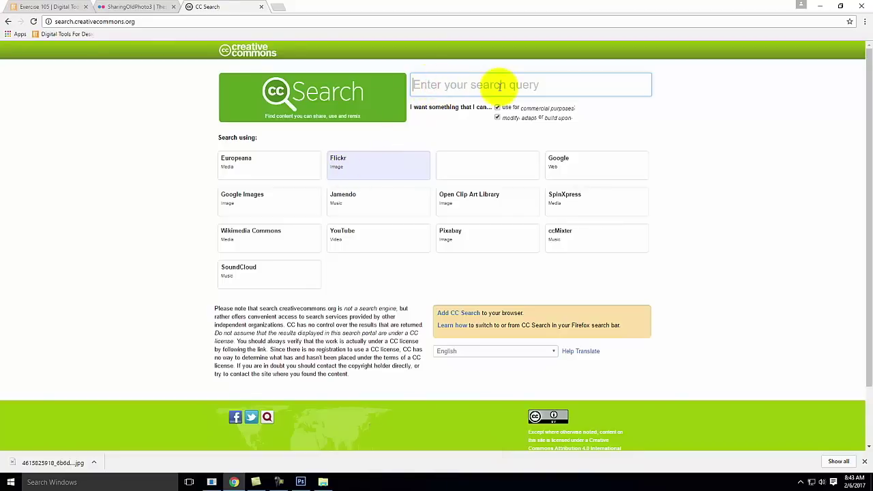
text(grunge texture)
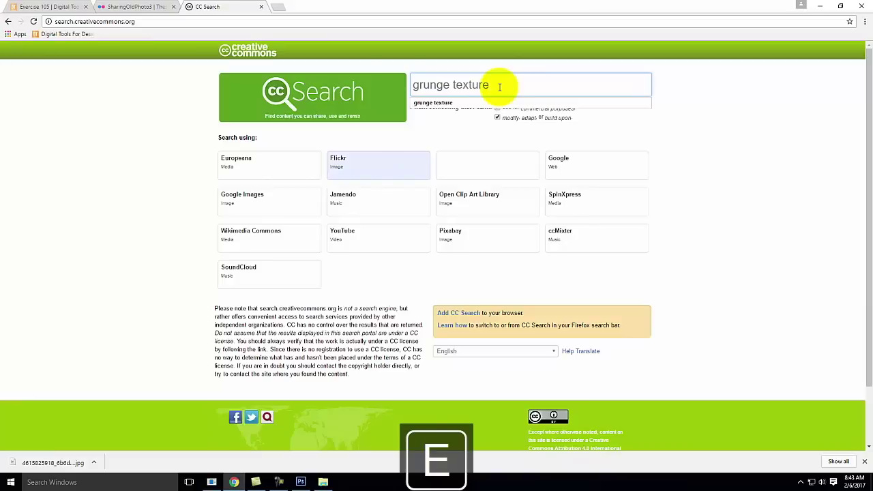
key(Return)
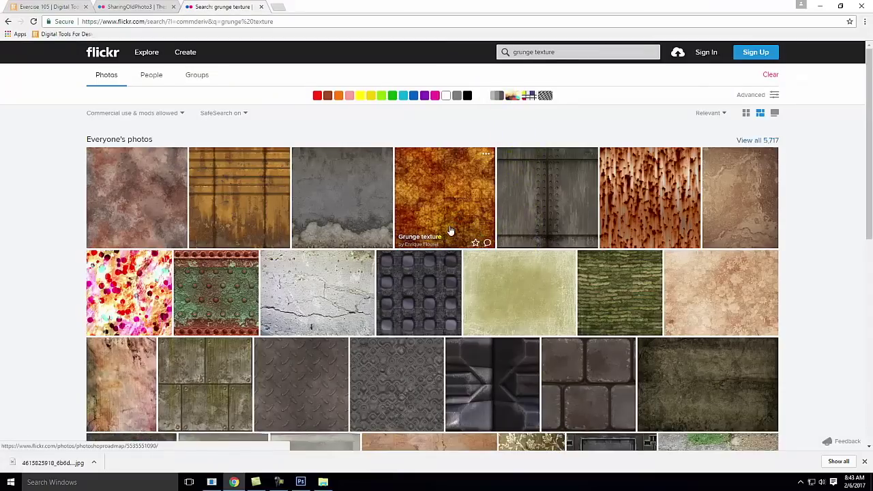
- Browse the grunge texture results and preview the free_high_res_texture_215 photo in a new tab
scroll(390, 332, down, 5)
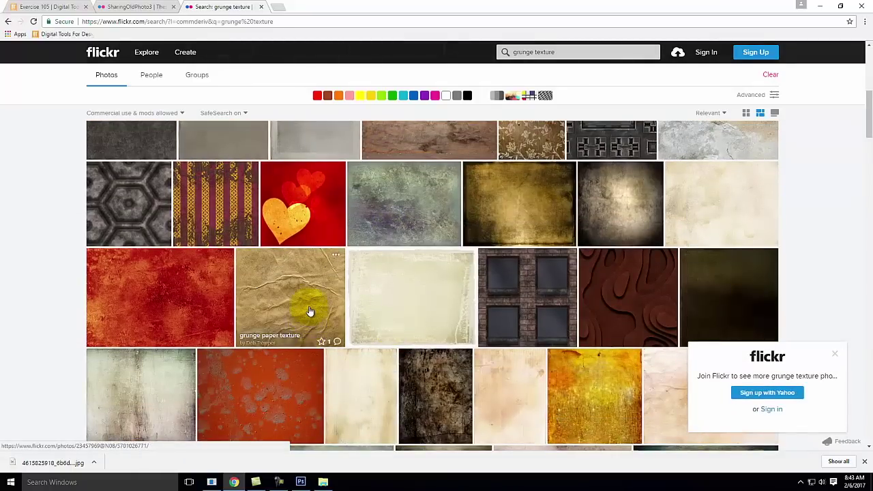
scroll(309, 312, down, 2)
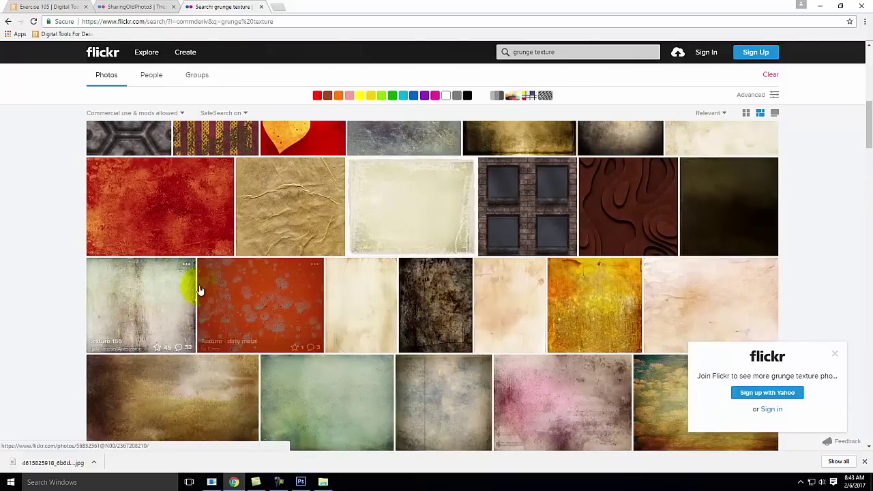
scroll(198, 292, down, 2)
scroll(546, 332, down, 1)
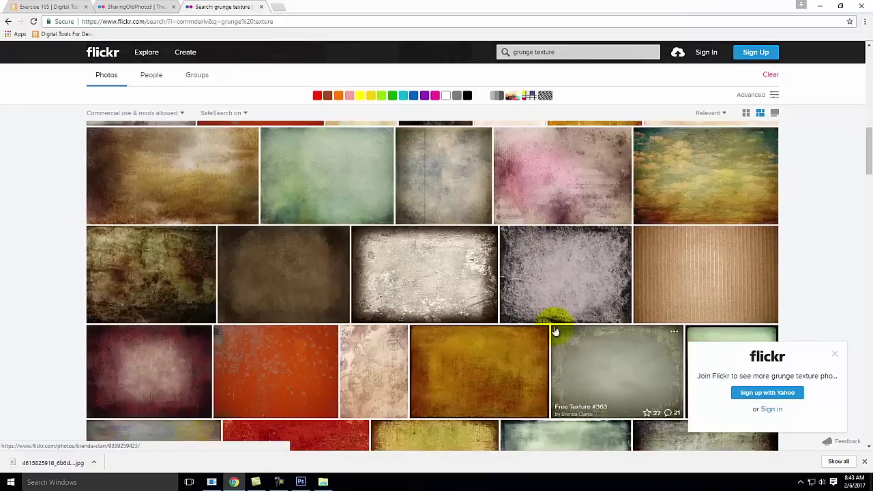
scroll(477, 310, down, 3)
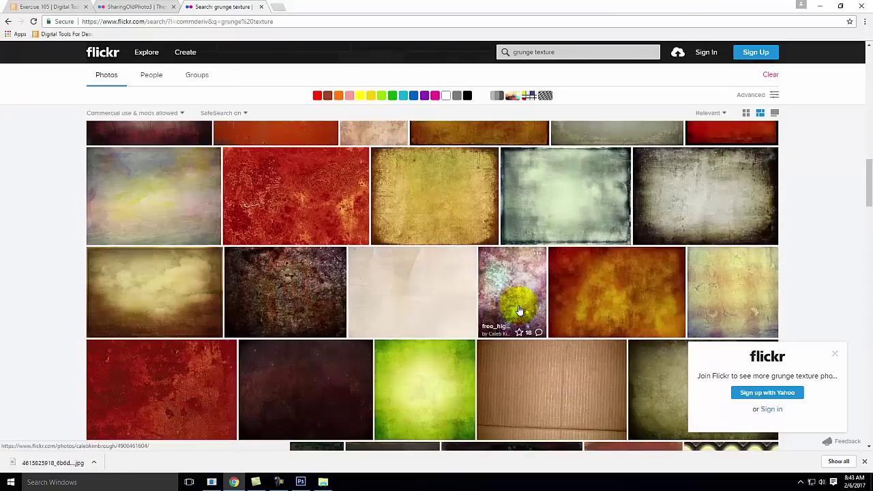
scroll(519, 310, down, 2)
scroll(518, 310, up, 2)
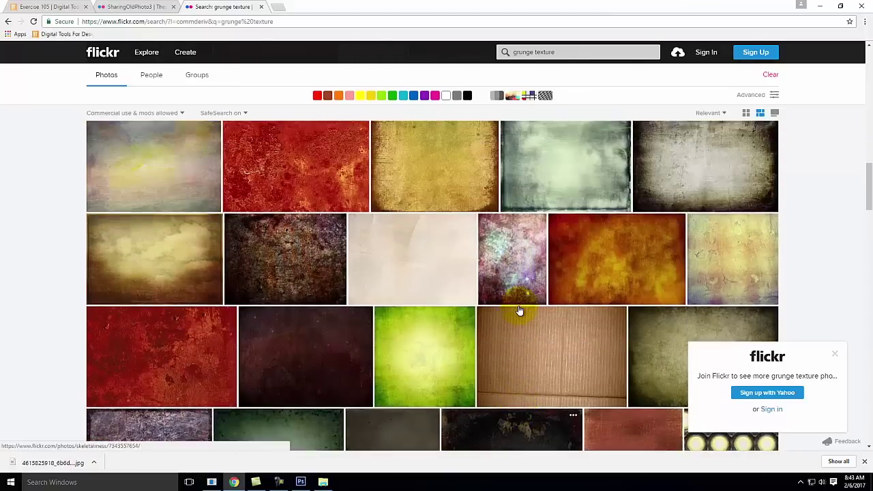
right_click(414, 279)
click(450, 285)
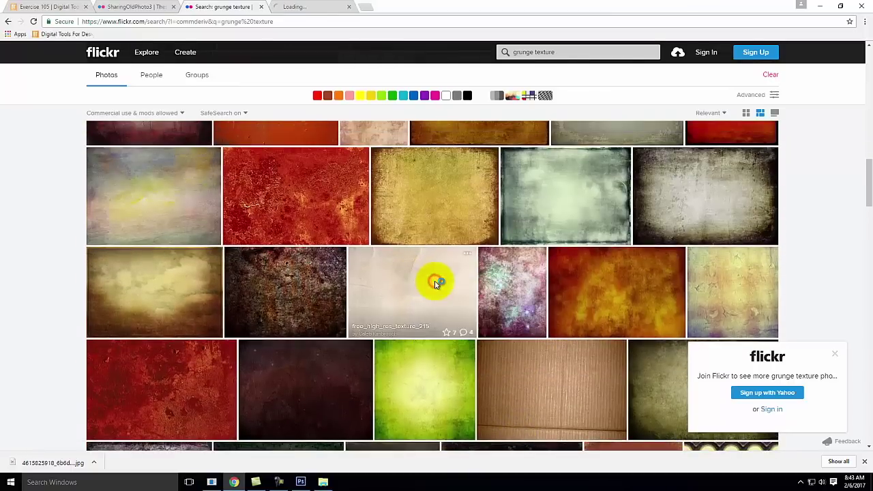
click(311, 7)
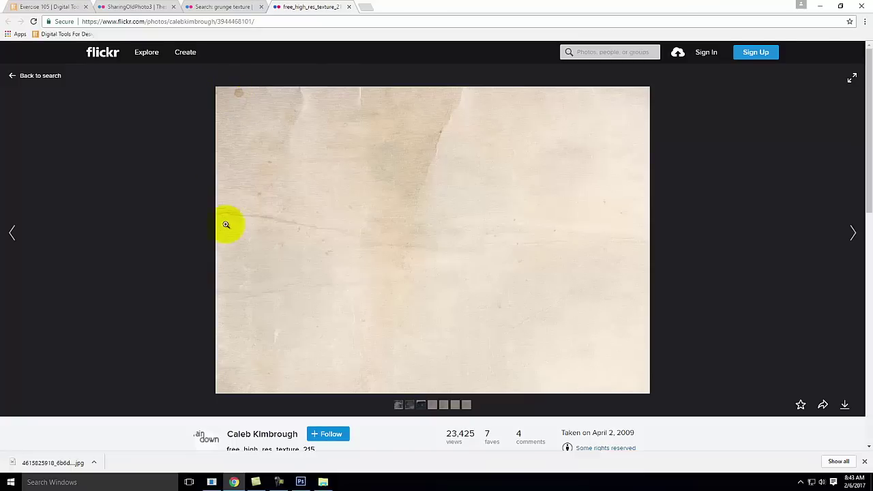
click(218, 7)
- Download the Brown Canvas texture at Original 2304 × 1728 and show it in its folder
scroll(364, 230, down, 5)
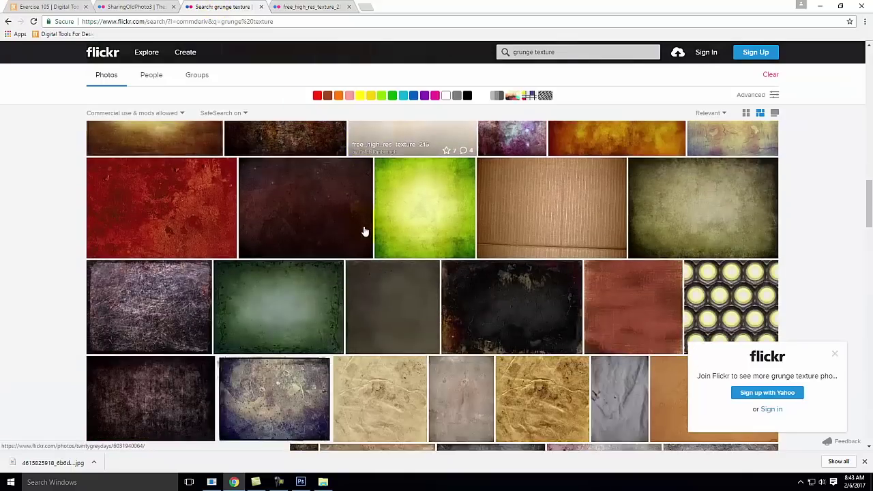
scroll(346, 393, down, 1)
scroll(296, 409, down, 4)
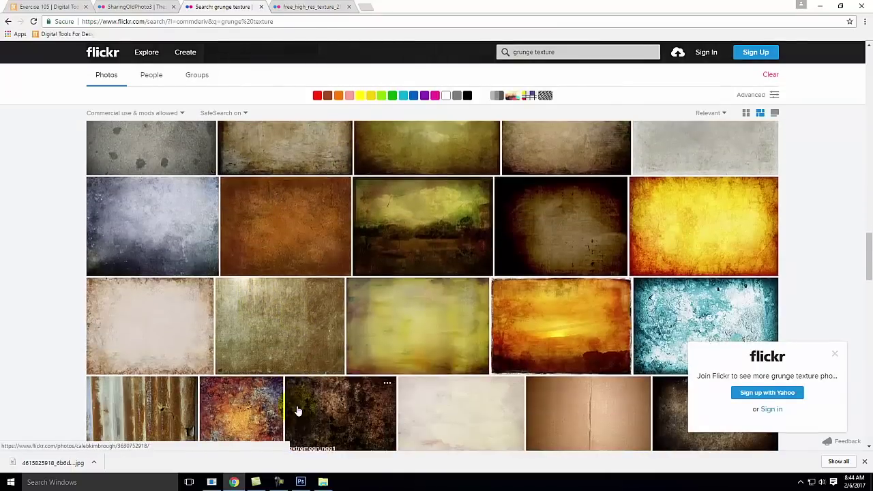
scroll(303, 395, up, 1)
scroll(302, 382, down, 1)
click(302, 322)
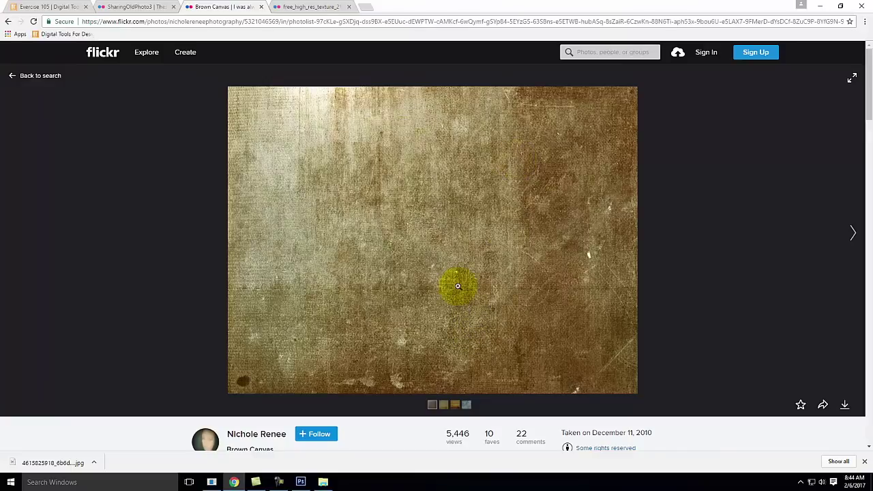
click(846, 409)
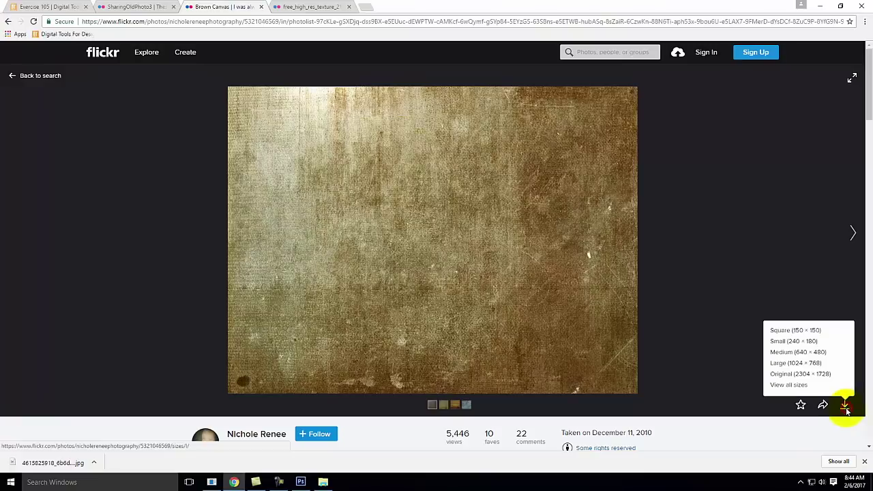
click(830, 377)
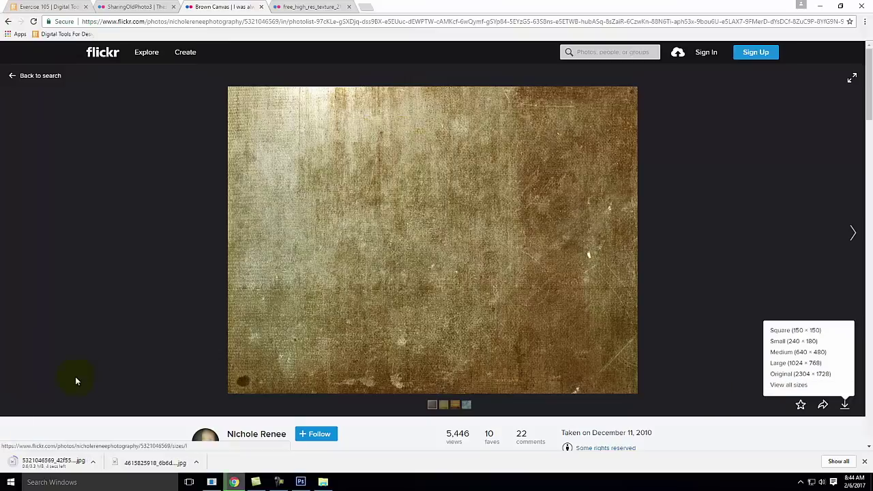
click(94, 463)
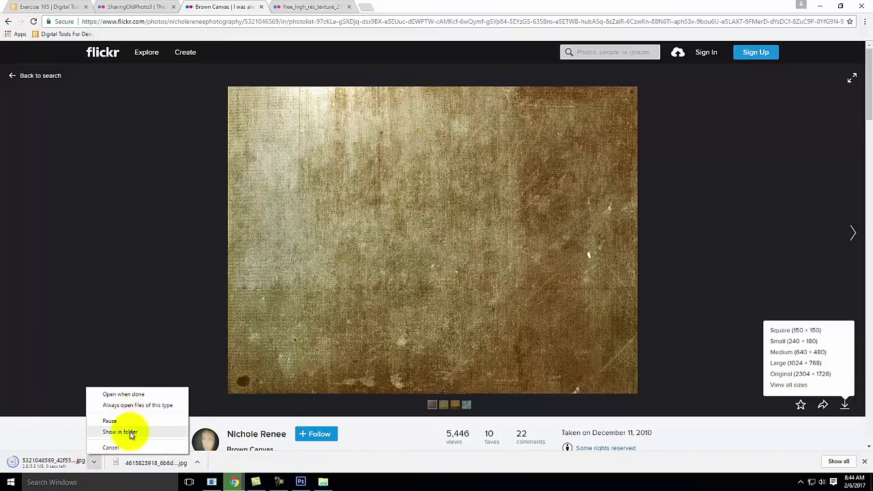
click(128, 430)
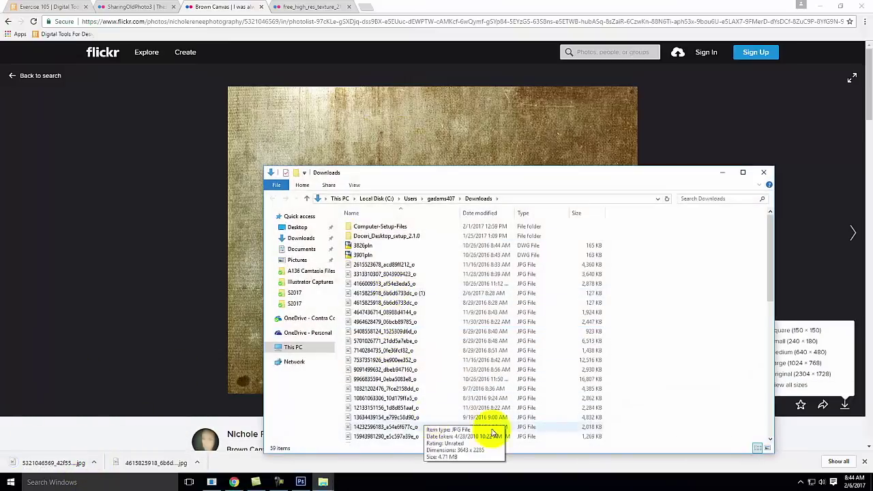
- Copy the downloaded Brown Canvas JPG into the S2017 folder under Ex105
click(94, 464)
click(129, 431)
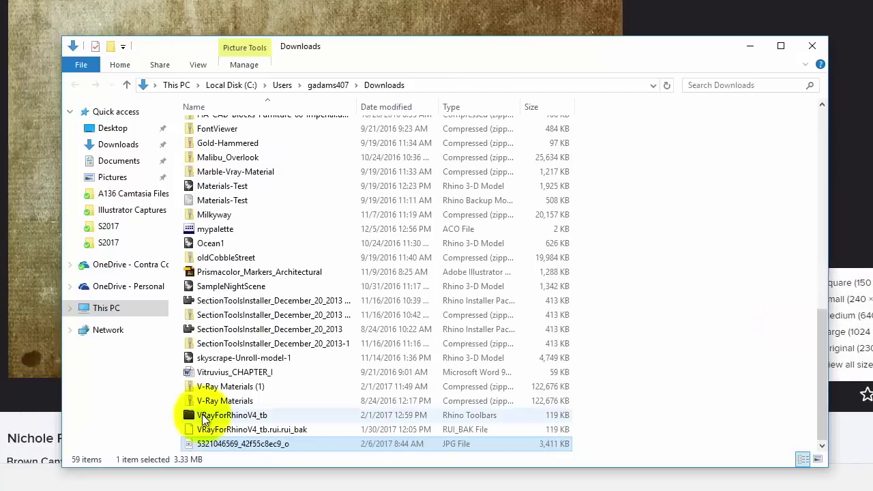
right_click(252, 445)
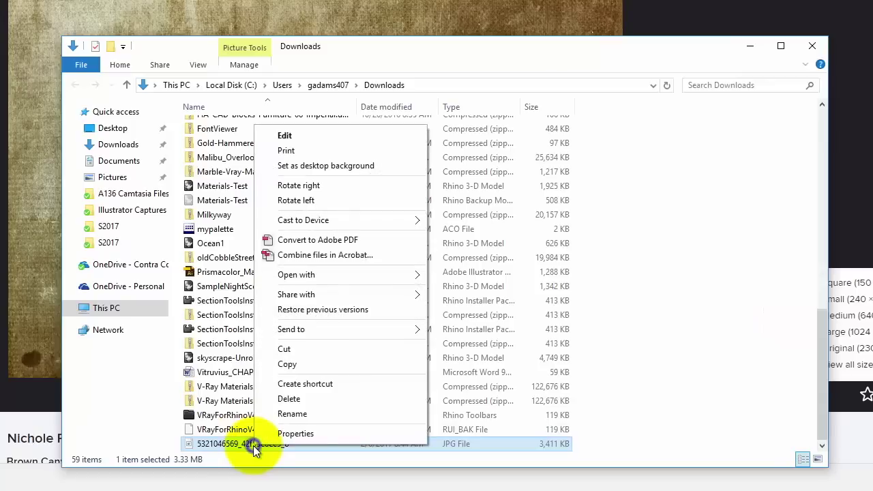
click(306, 361)
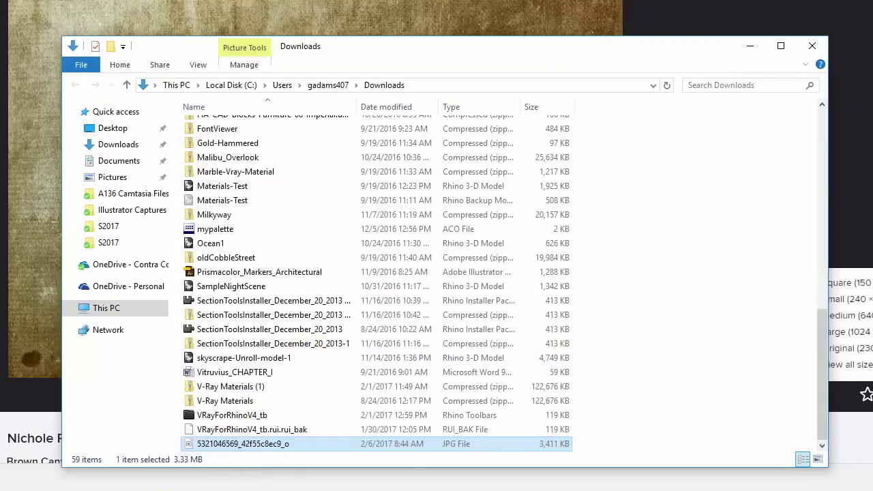
mouse_move(167, 485)
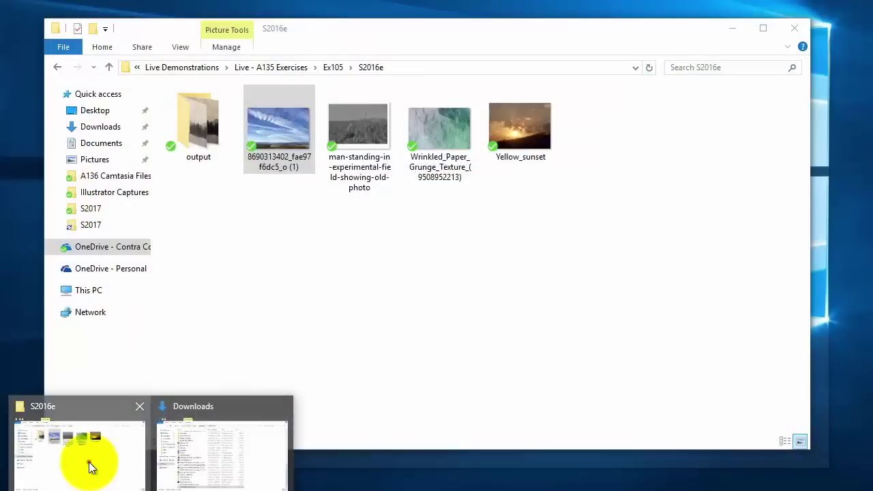
click(88, 461)
click(60, 68)
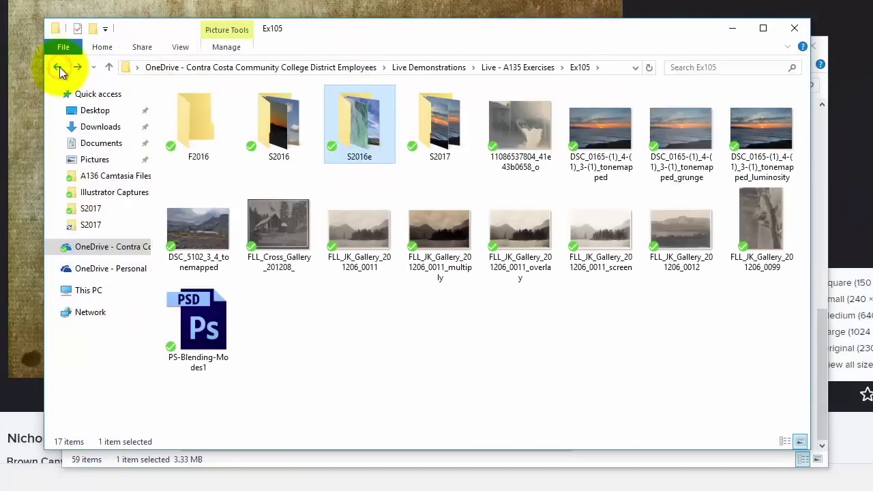
double_click(448, 136)
right_click(283, 269)
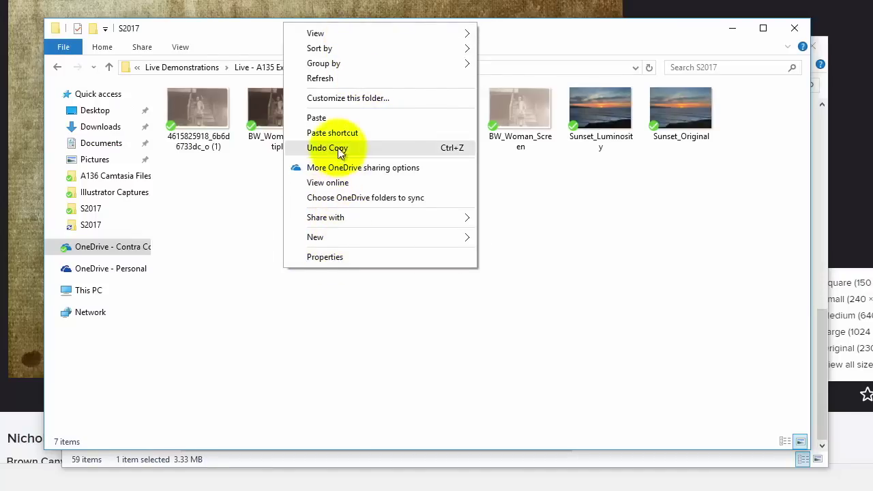
click(334, 116)
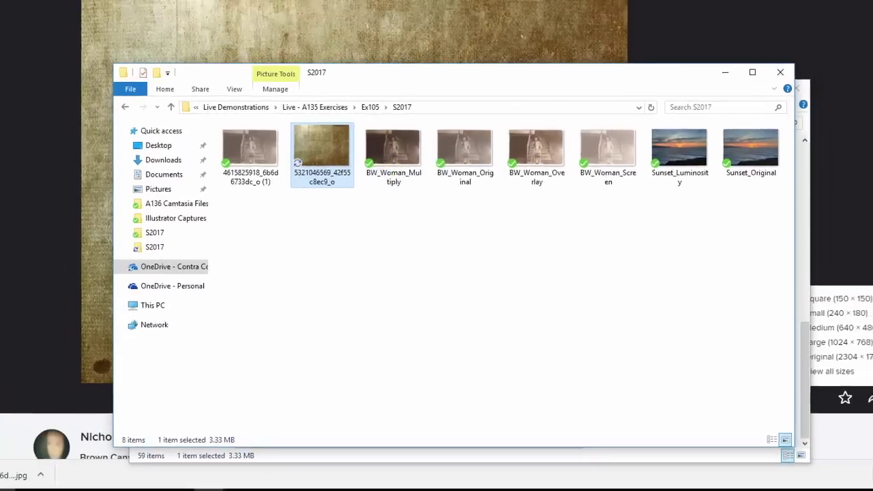
- Download the pale texture at Original 3225 × 2283 and show it in its folder
click(302, 7)
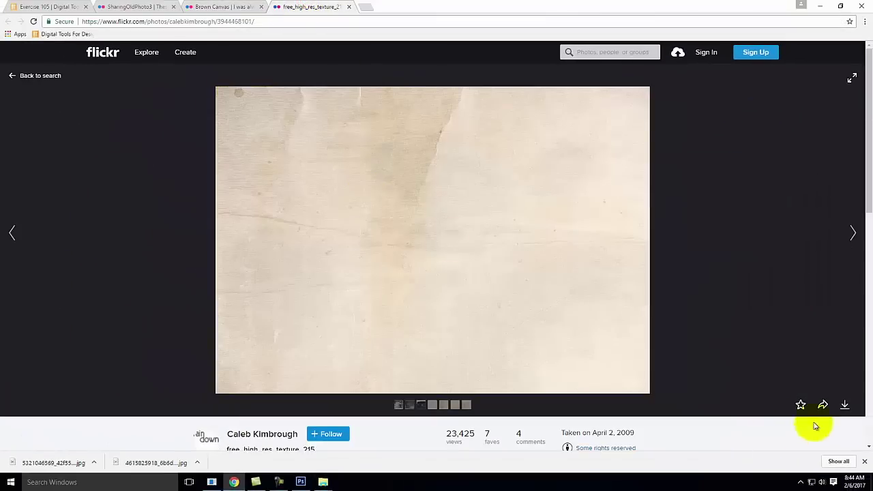
click(844, 405)
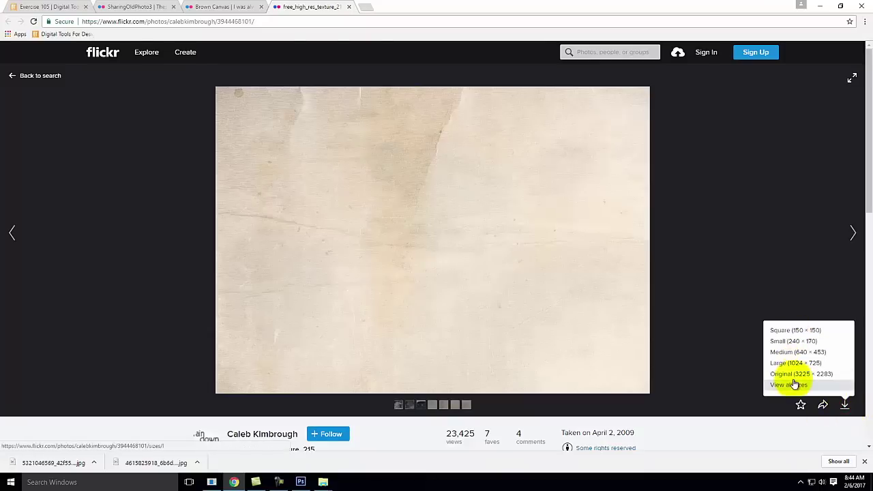
click(792, 375)
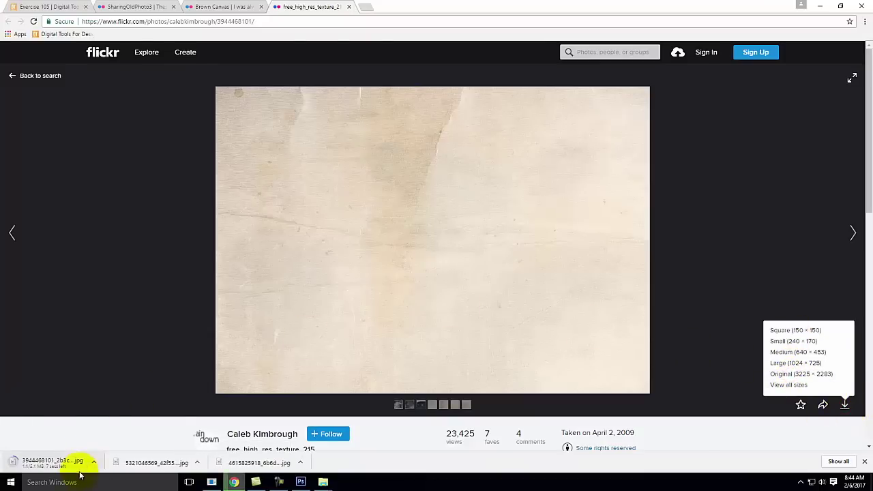
click(93, 461)
click(109, 431)
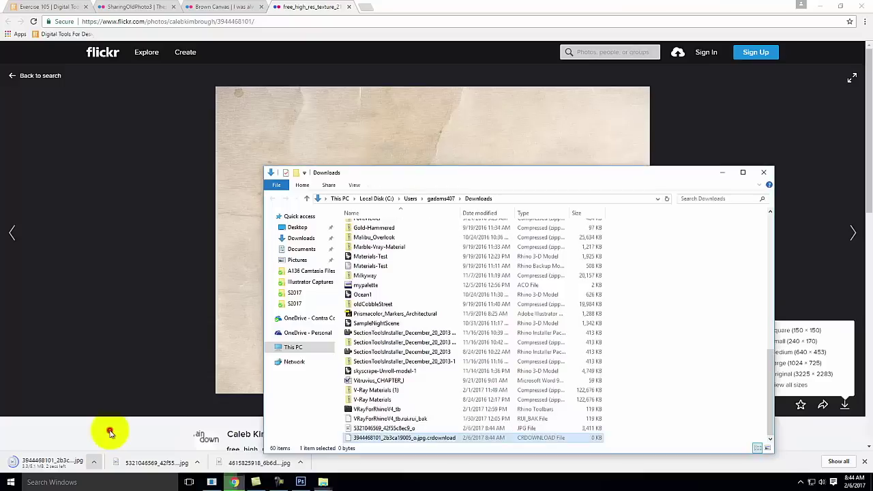
right_click(377, 437)
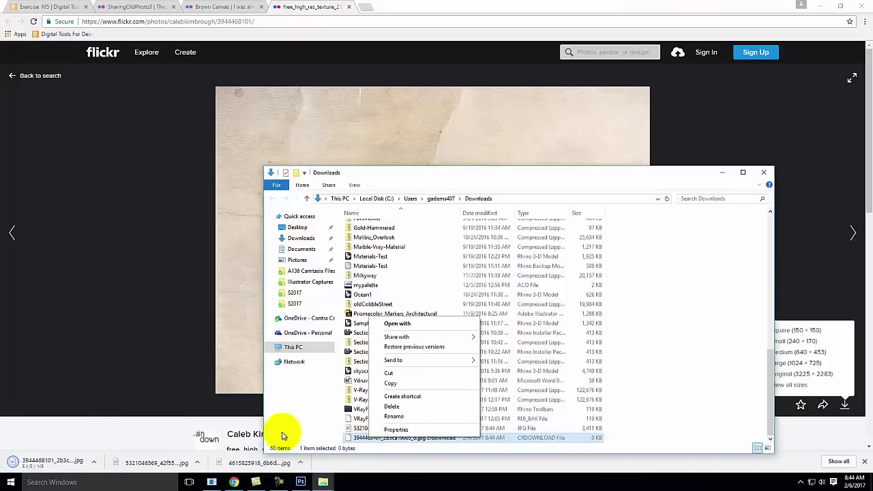
click(300, 420)
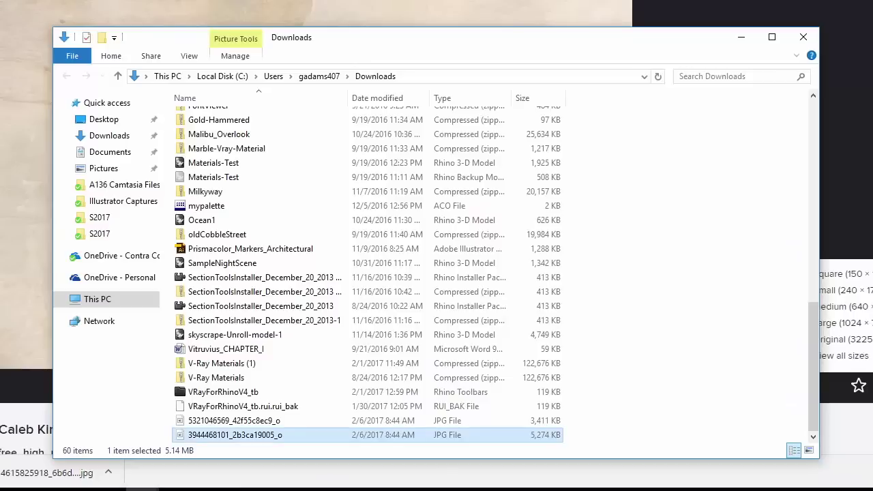
right_click(258, 439)
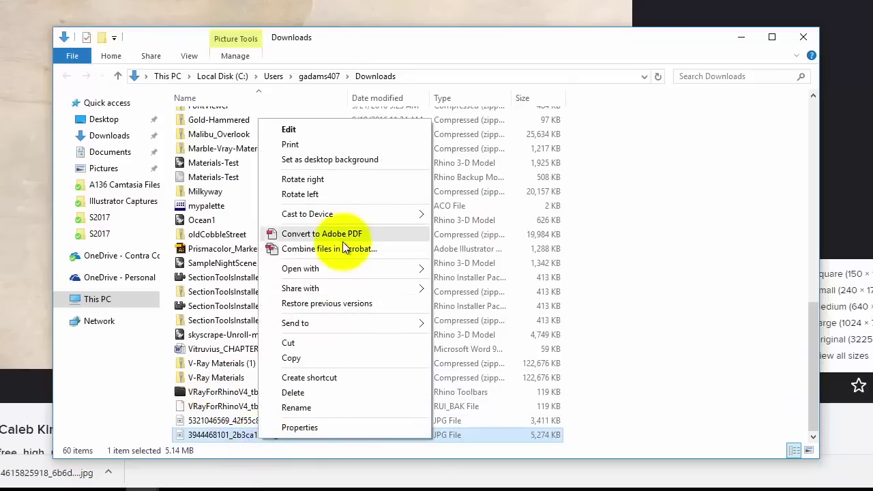
click(323, 357)
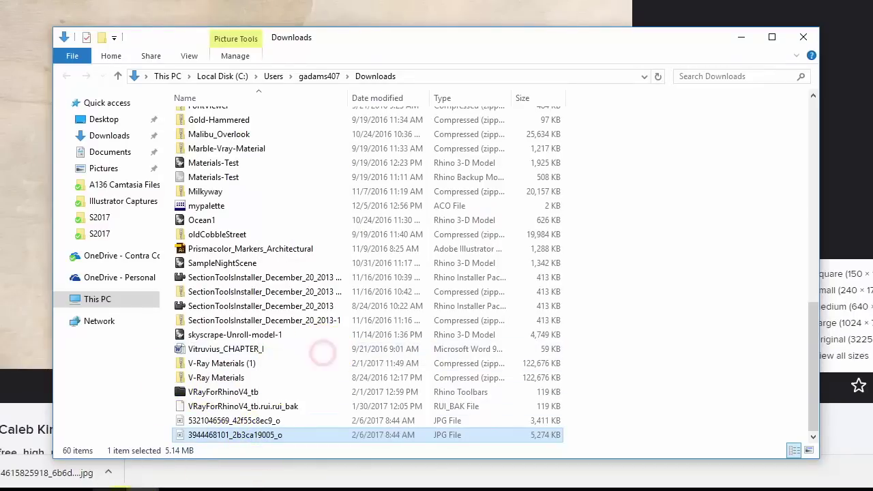
mouse_move(116, 472)
click(66, 465)
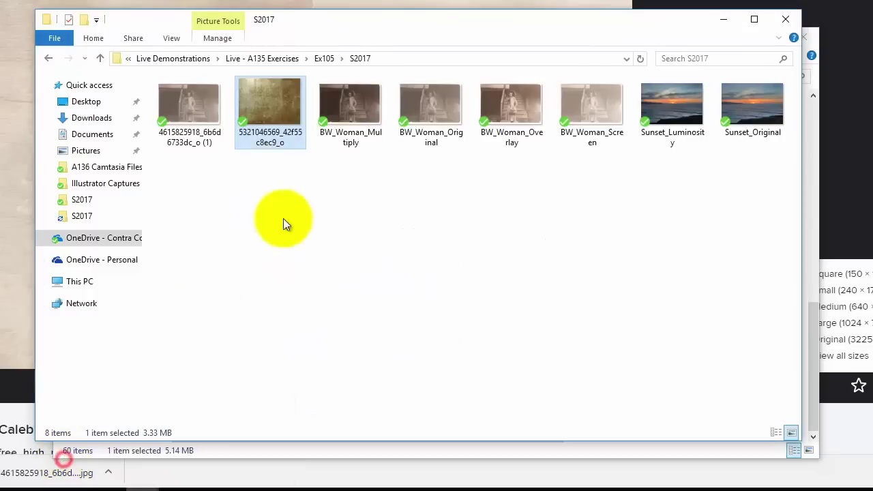
right_click(353, 271)
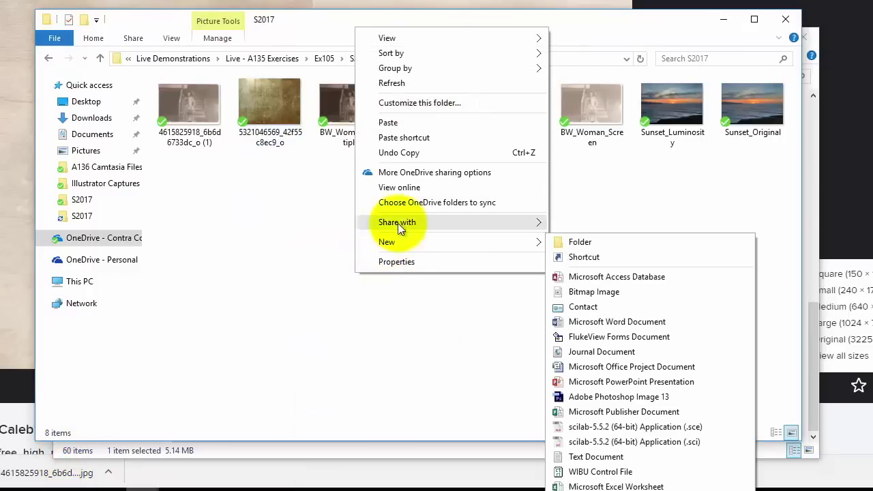
click(389, 122)
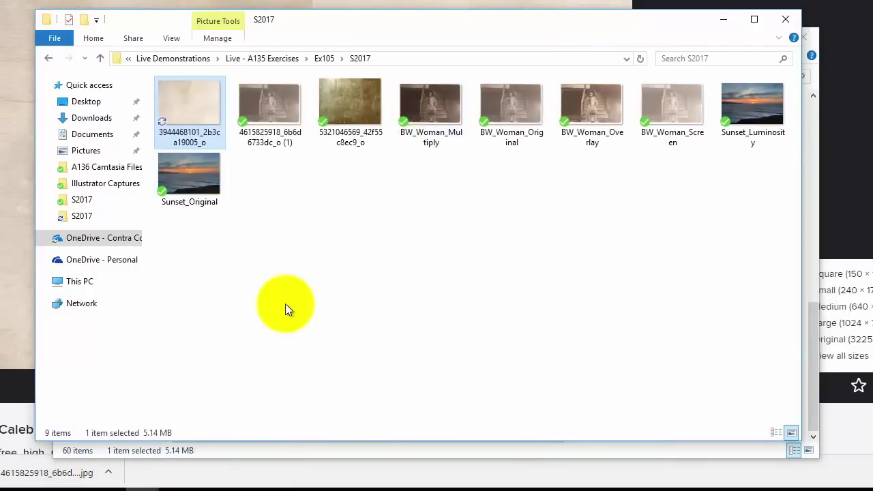
click(285, 303)
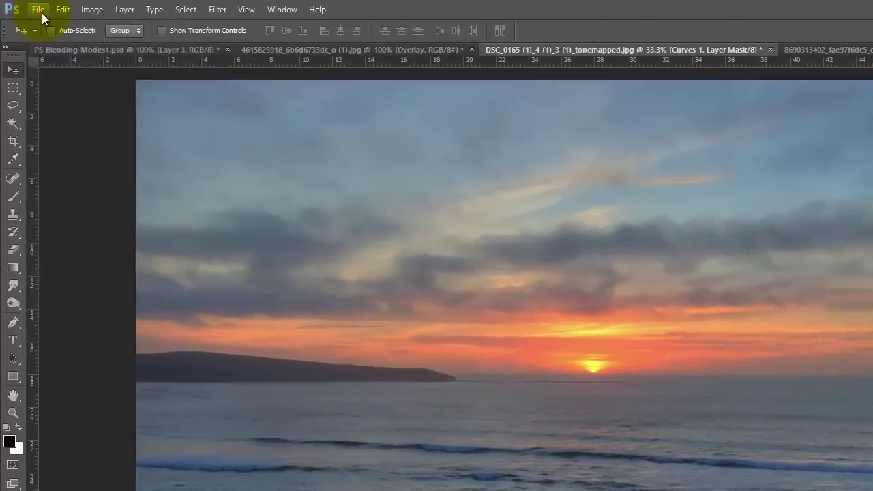
click(27, 8)
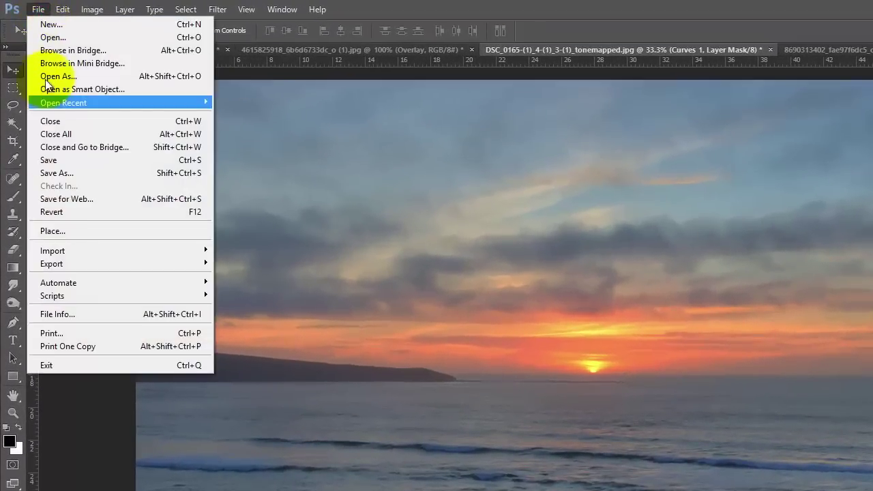
click(56, 234)
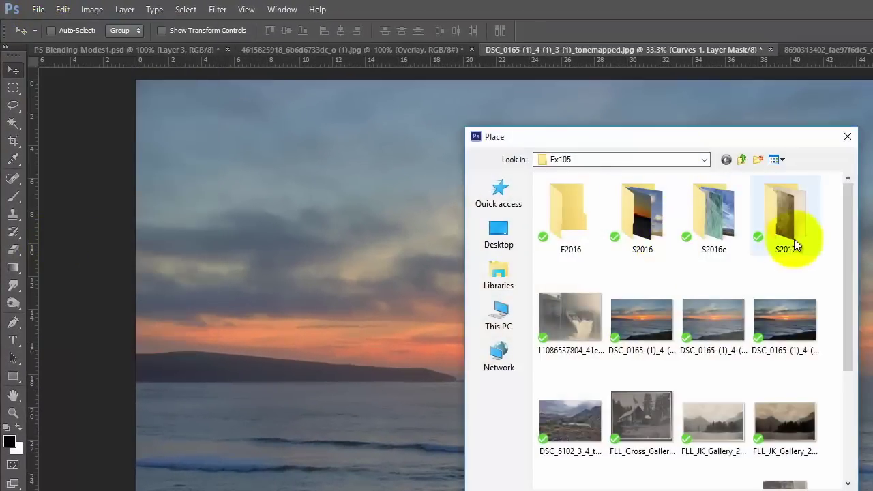
double_click(788, 208)
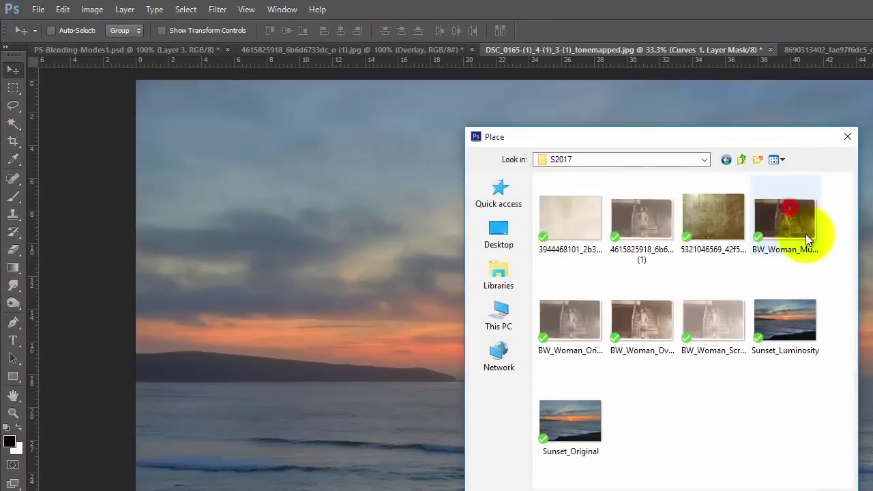
click(729, 213)
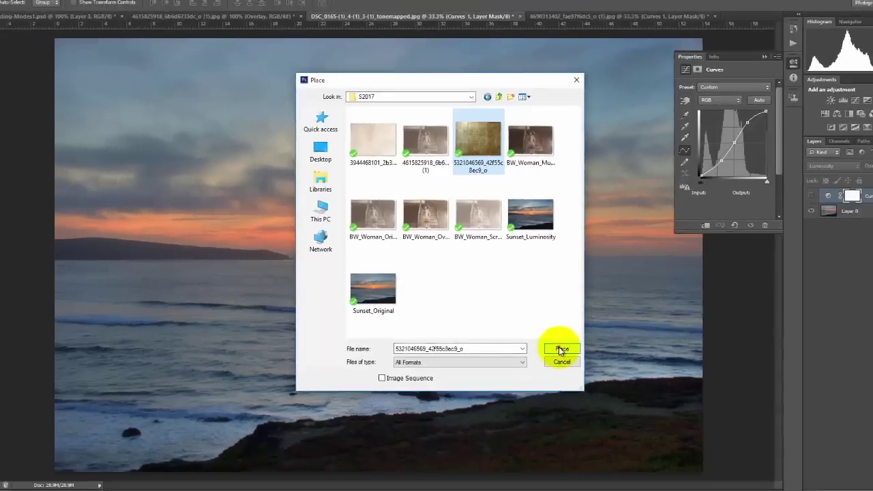
click(601, 404)
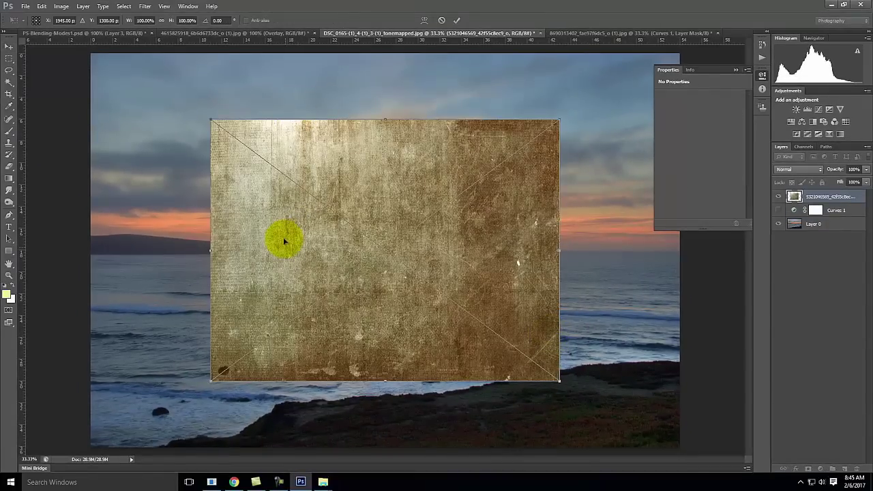
- Zoom out, stretch the Brown Canvas texture past all canvas edges, and commit the transform
key(ctrl+minus)
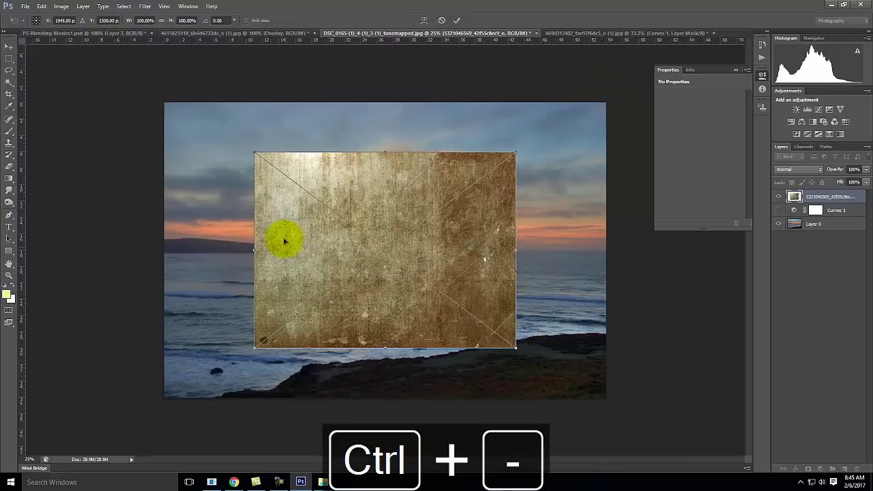
drag(253, 153, 275, 133)
drag(312, 214, 219, 175)
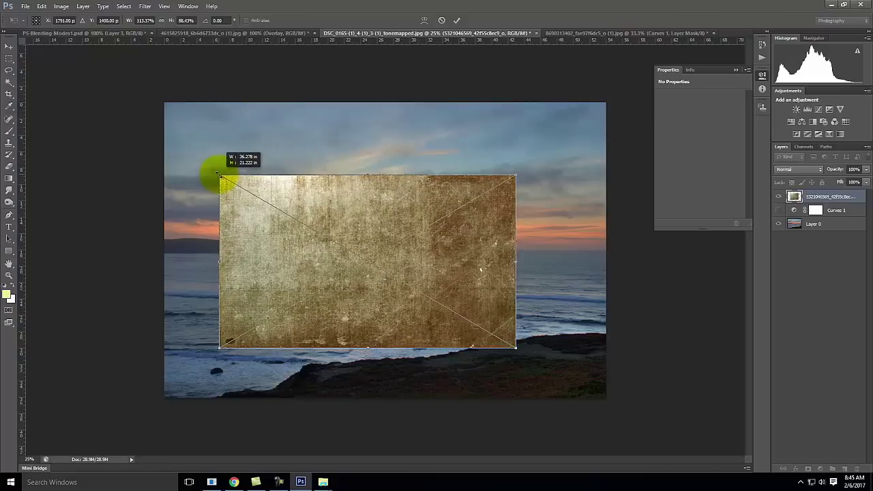
drag(219, 176, 125, 127)
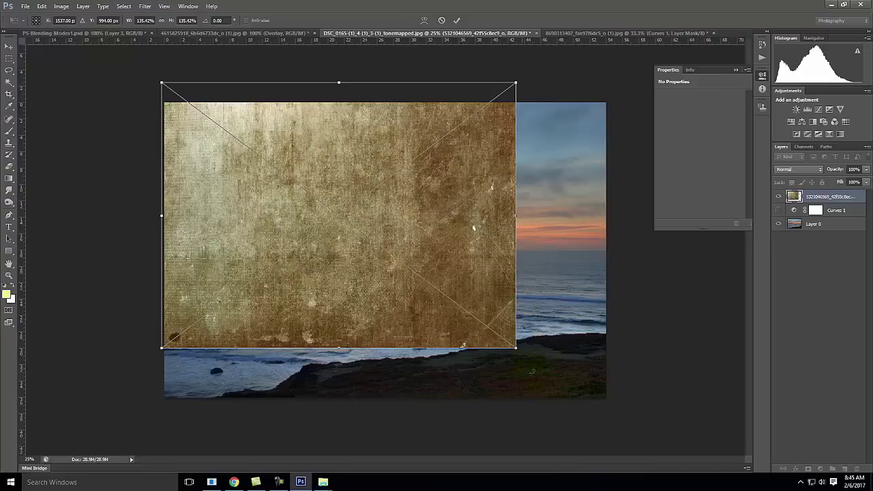
drag(515, 347, 609, 417)
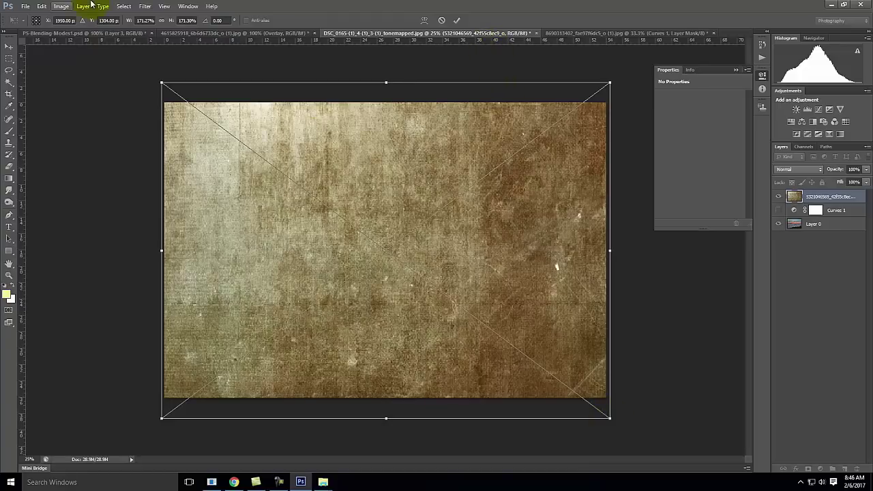
click(457, 21)
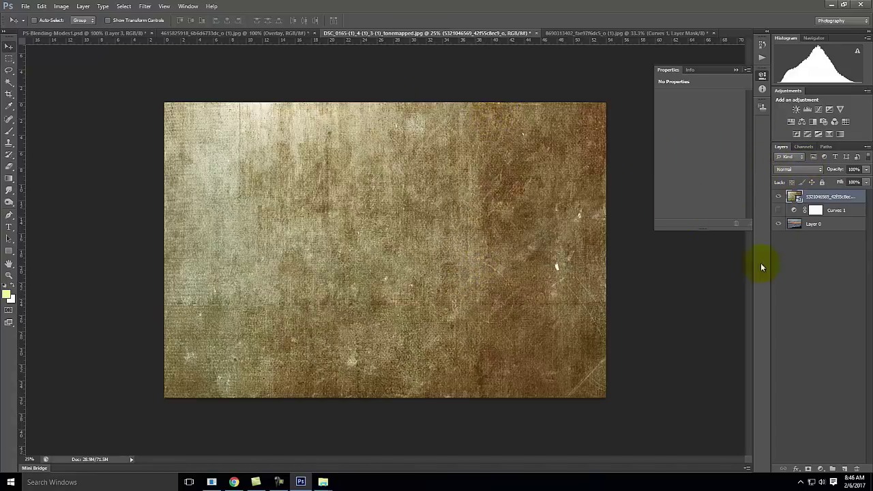
click(784, 171)
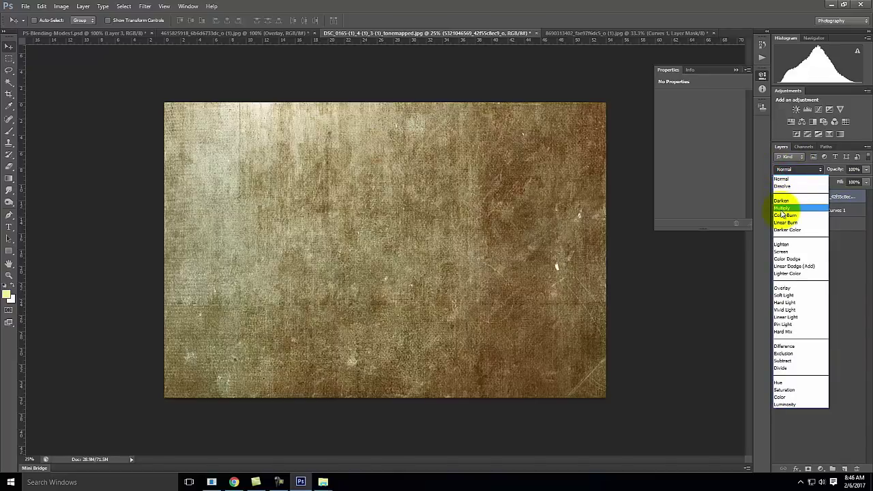
- Try Multiply and Screen on the texture, hiding Curves 1 and testing opacities around 45–60%
click(782, 208)
click(779, 210)
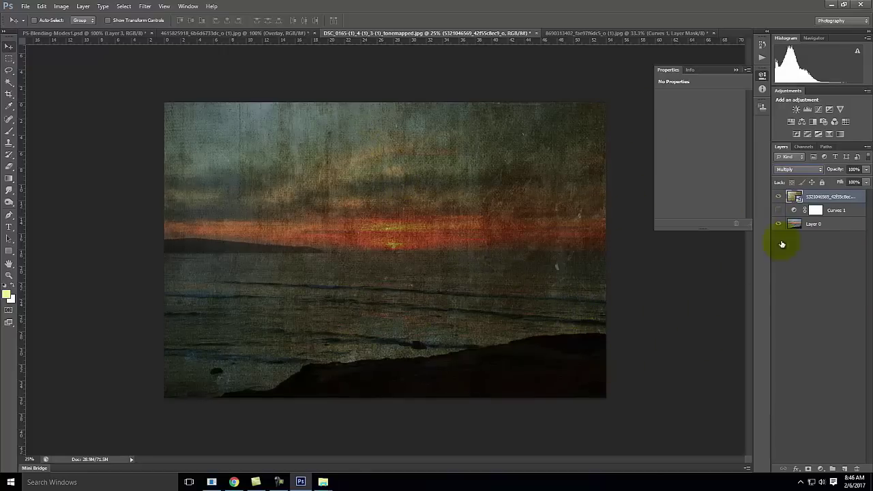
click(866, 170)
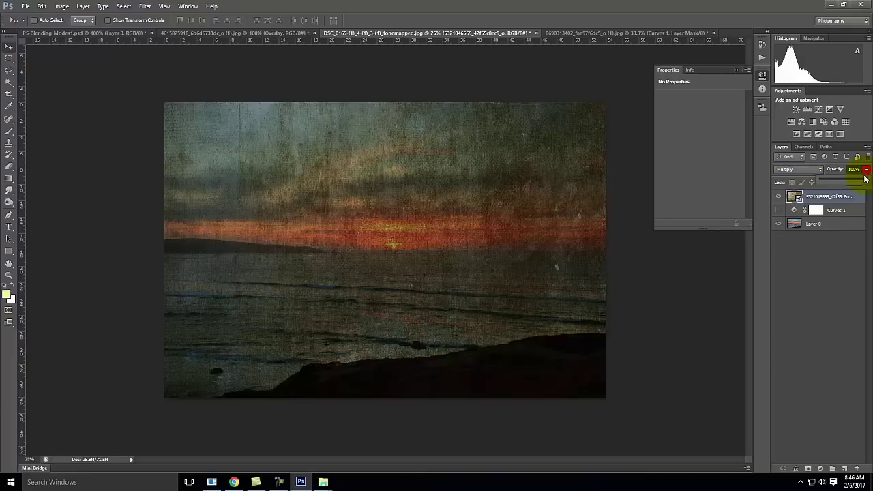
drag(864, 180, 843, 191)
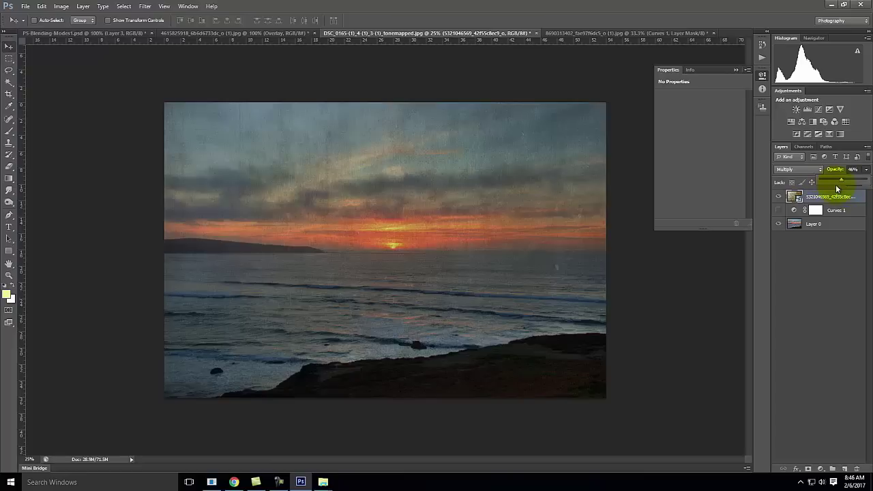
drag(846, 179, 866, 180)
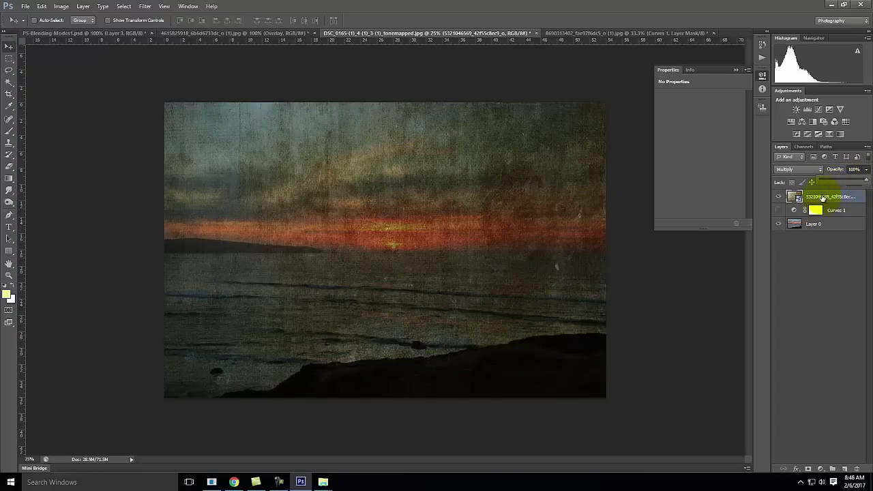
click(799, 169)
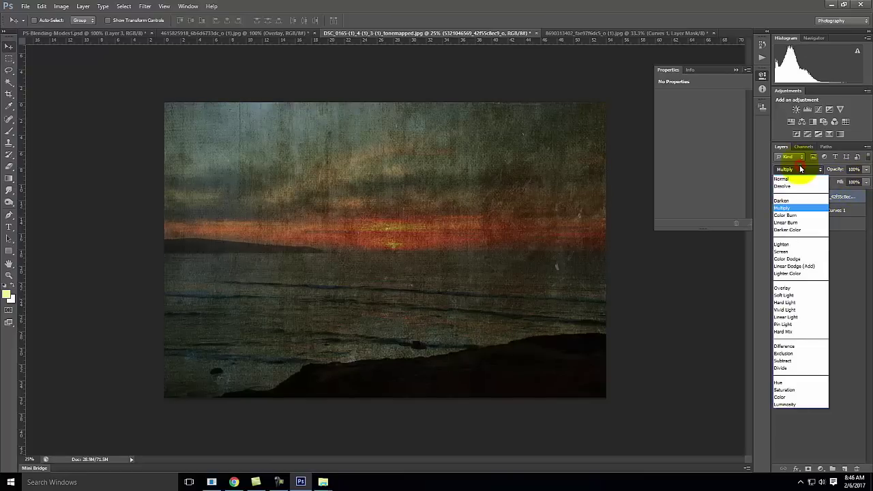
click(783, 251)
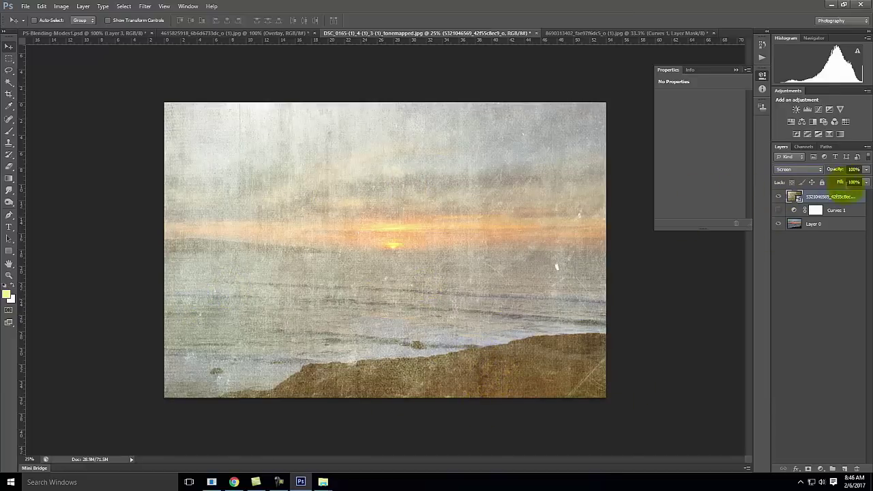
click(865, 169)
drag(865, 182, 844, 185)
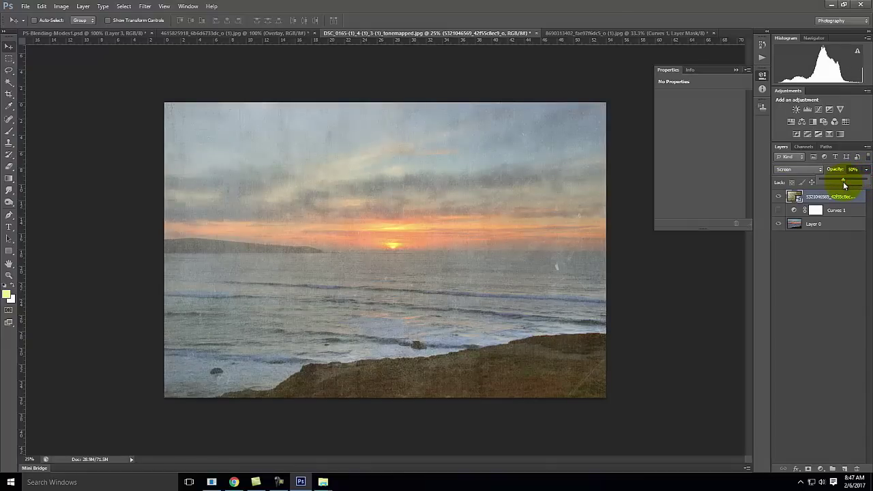
- Try Overlay at about 50%, settle on Soft Light at 49%, and hide the texture layer
click(810, 169)
click(785, 288)
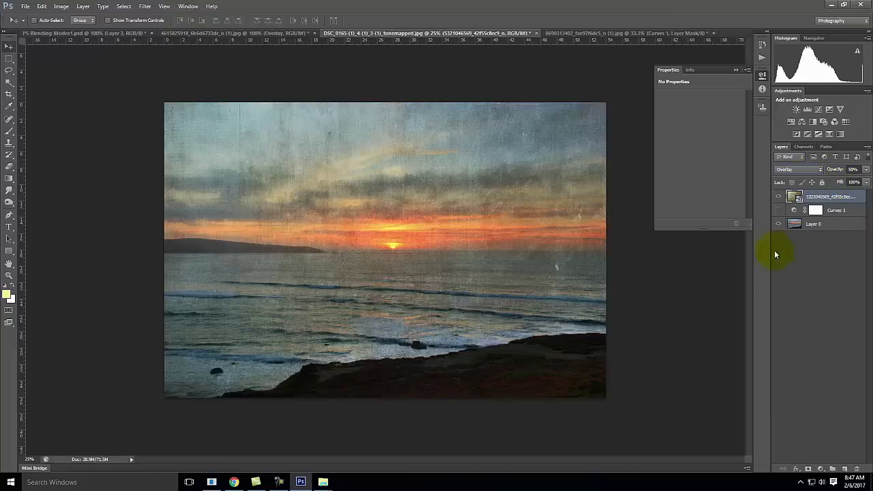
click(865, 169)
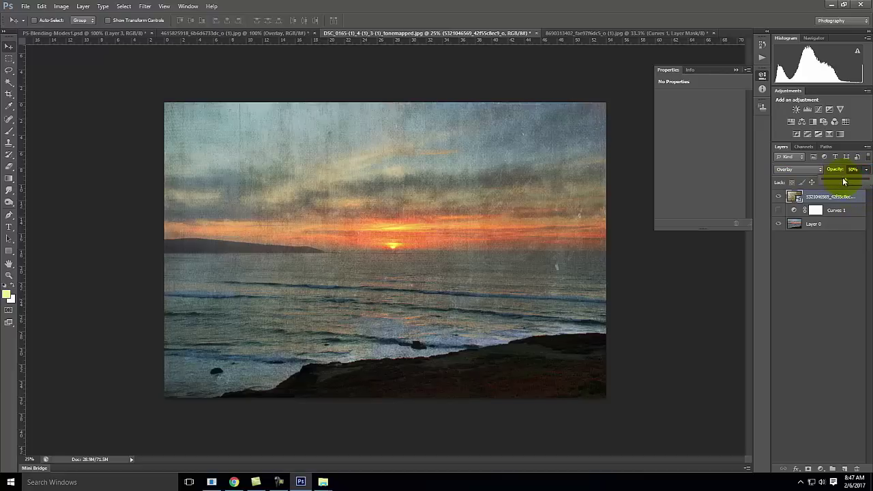
mouse_move(845, 181)
mouse_down()
mouse_move(866, 182)
mouse_move(845, 183)
mouse_up()
click(803, 170)
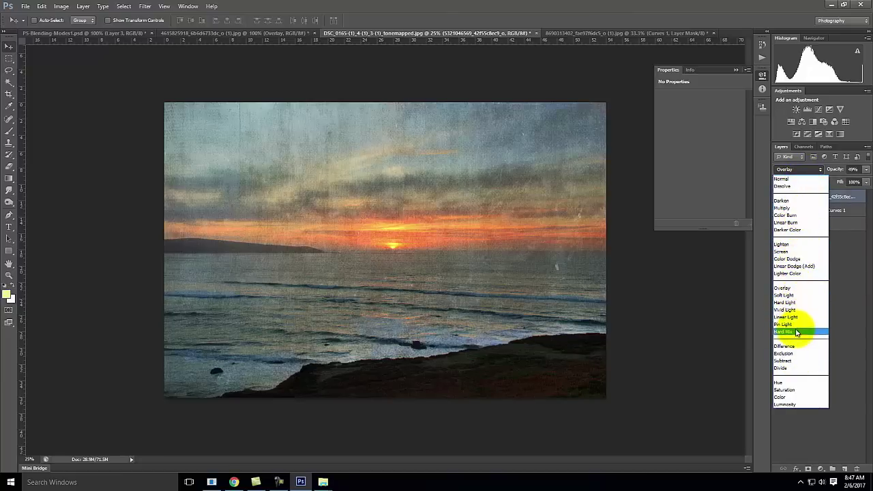
click(797, 295)
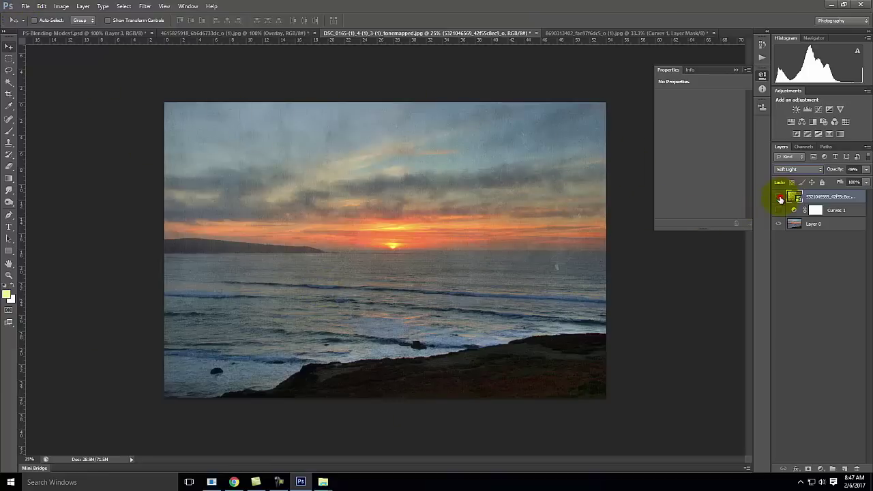
click(779, 199)
click(25, 6)
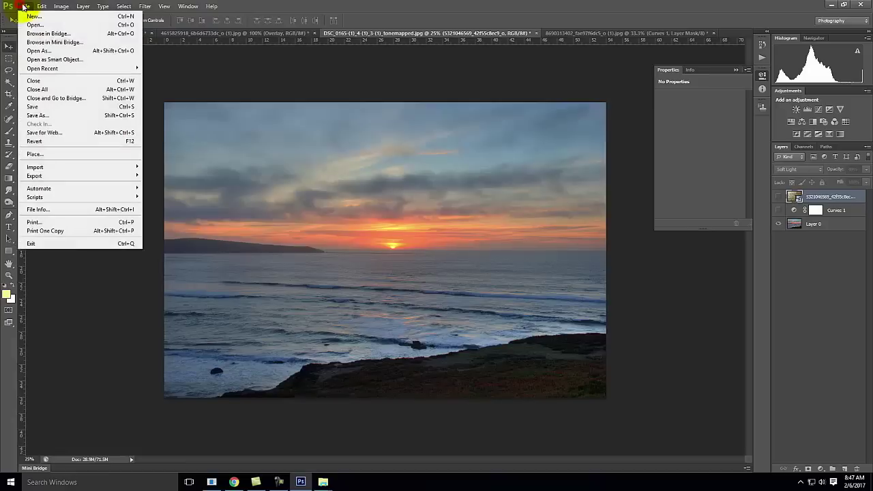
click(41, 154)
click(378, 147)
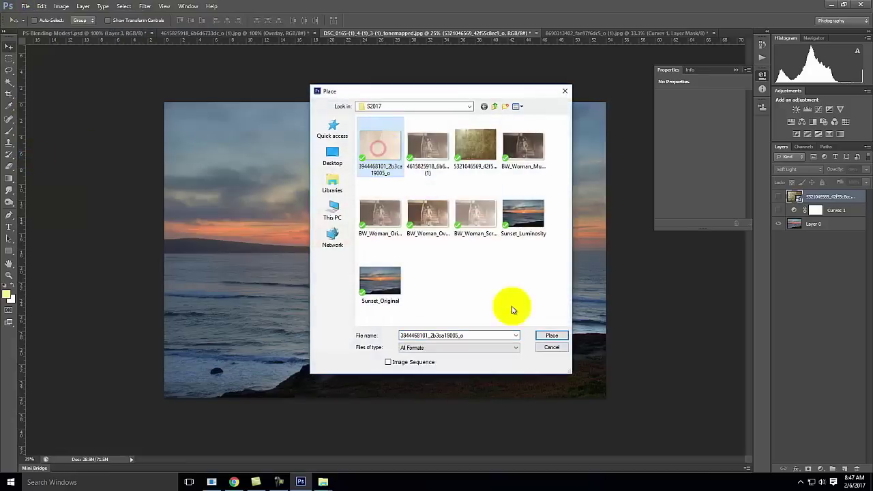
click(551, 335)
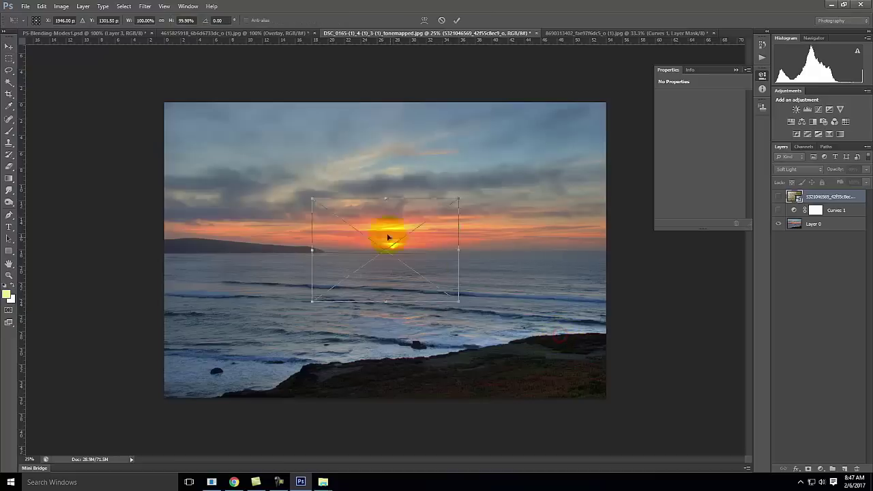
drag(312, 199, 160, 91)
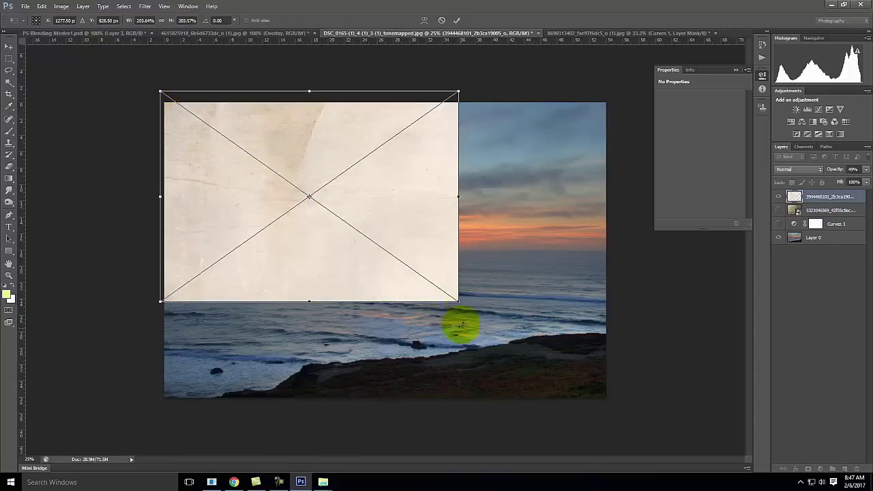
drag(457, 300, 601, 392)
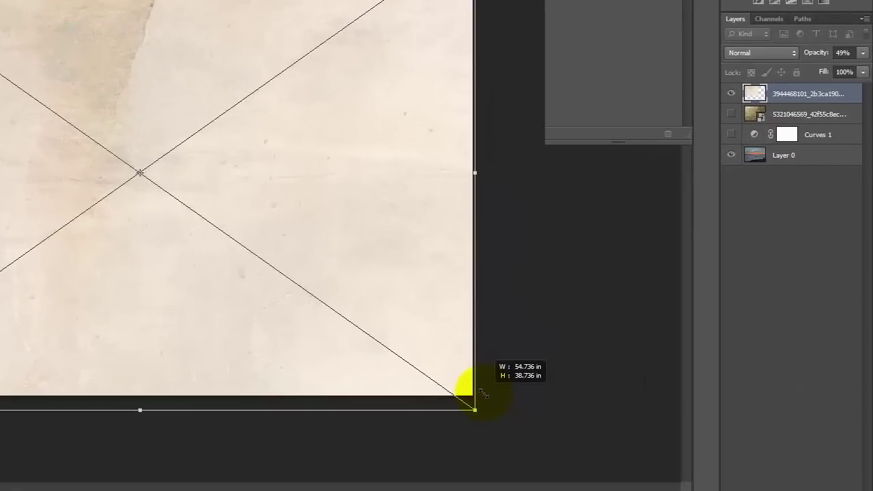
drag(481, 394, 478, 389)
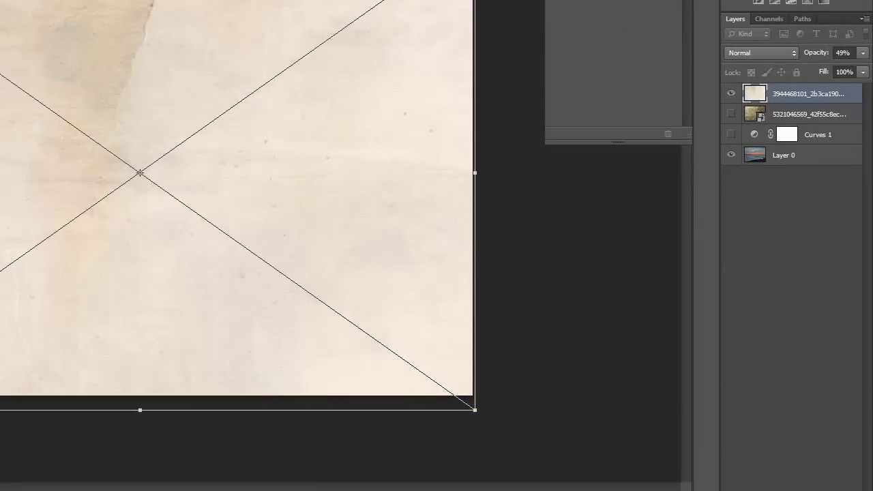
key(Return)
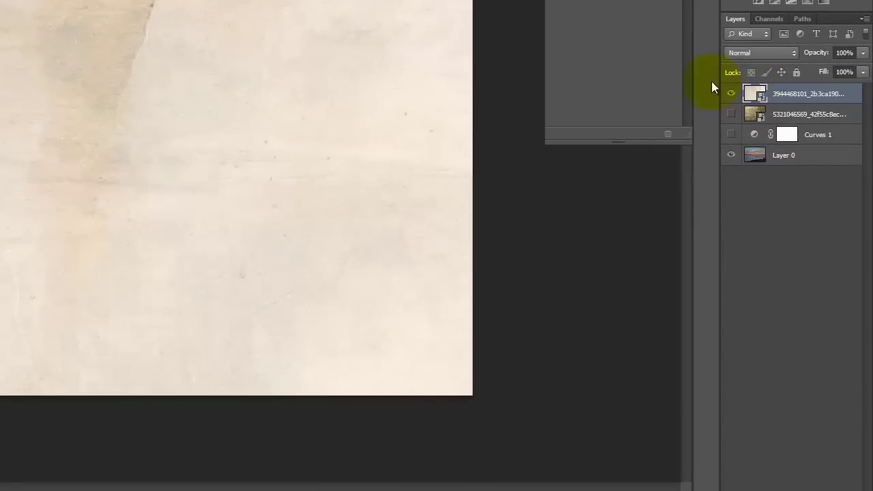
click(762, 49)
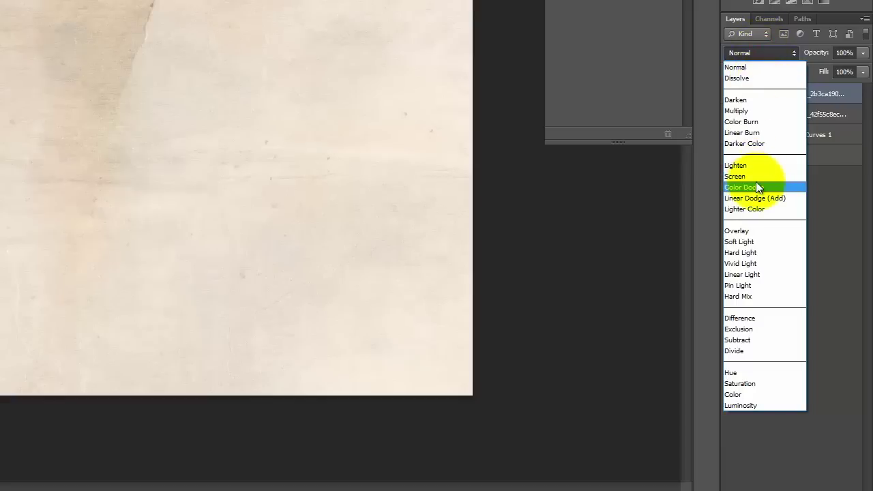
- Try Overlay and Screen on the paper texture, lowering opacity to 44% then 31%
click(753, 230)
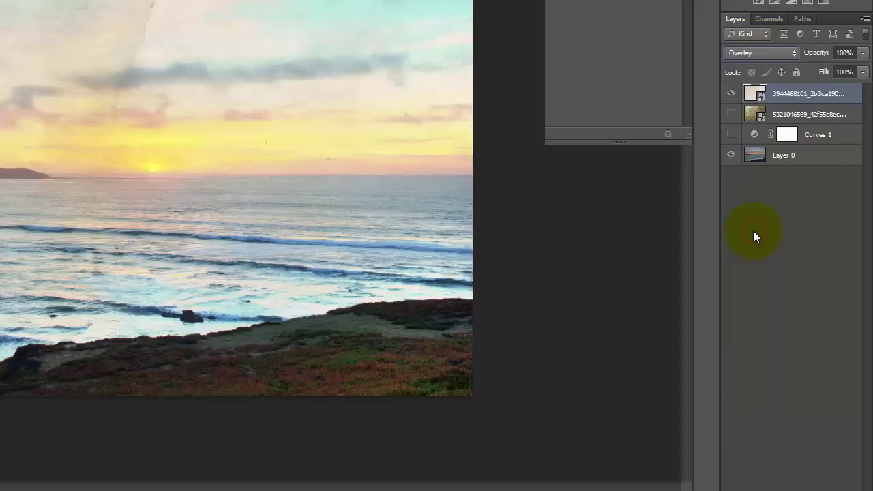
click(791, 55)
click(761, 176)
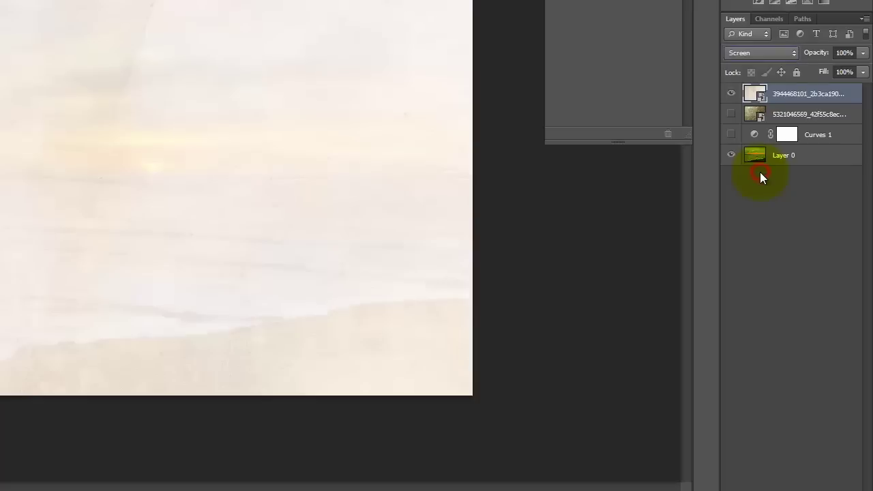
click(863, 53)
drag(857, 71, 799, 73)
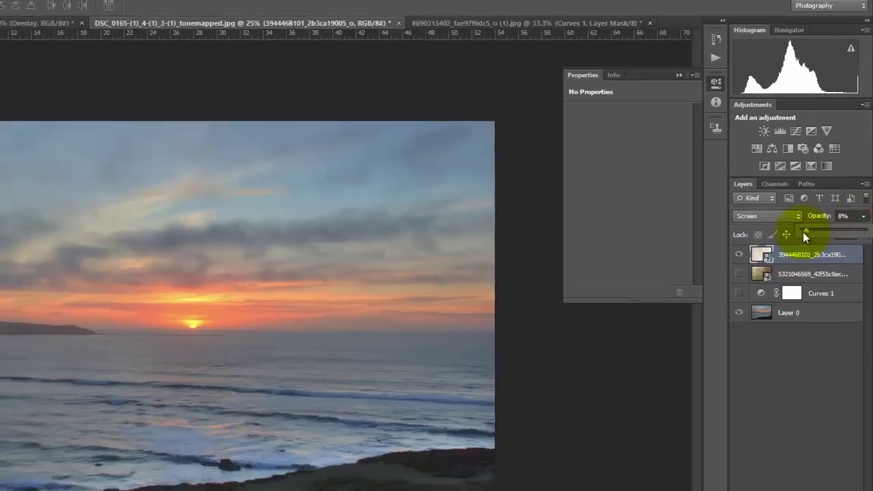
drag(802, 232, 819, 231)
- Switch the paper texture through Overlay to Multiply and raise its opacity to 86%
click(791, 216)
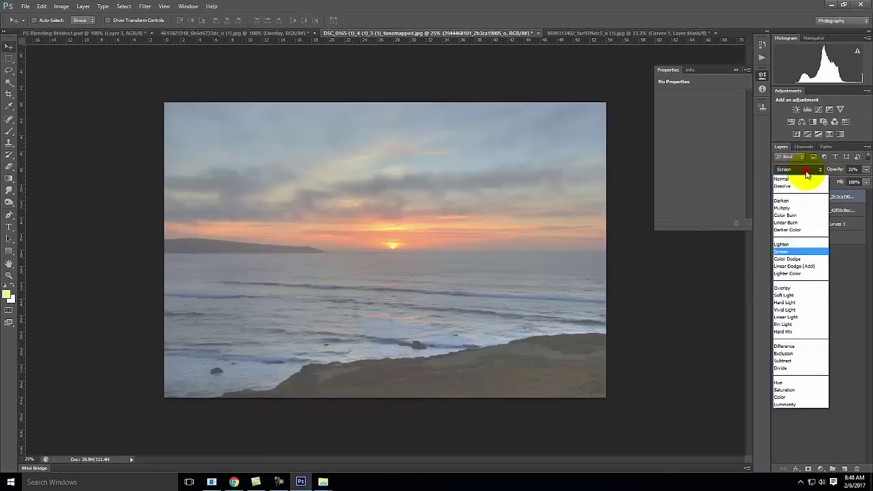
click(782, 287)
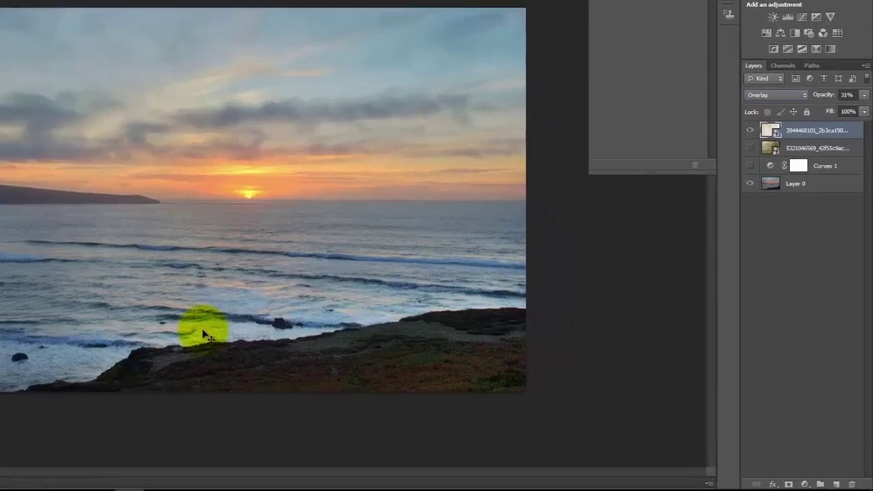
click(798, 94)
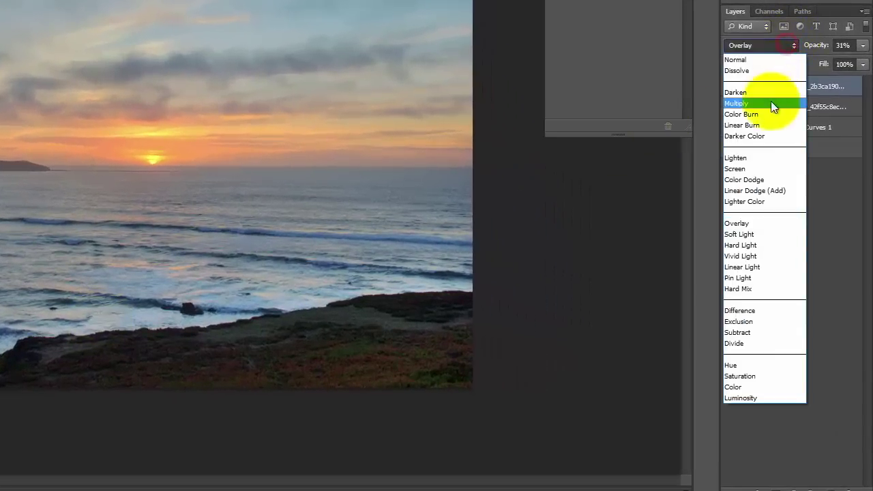
click(771, 103)
click(862, 45)
drag(821, 60, 857, 66)
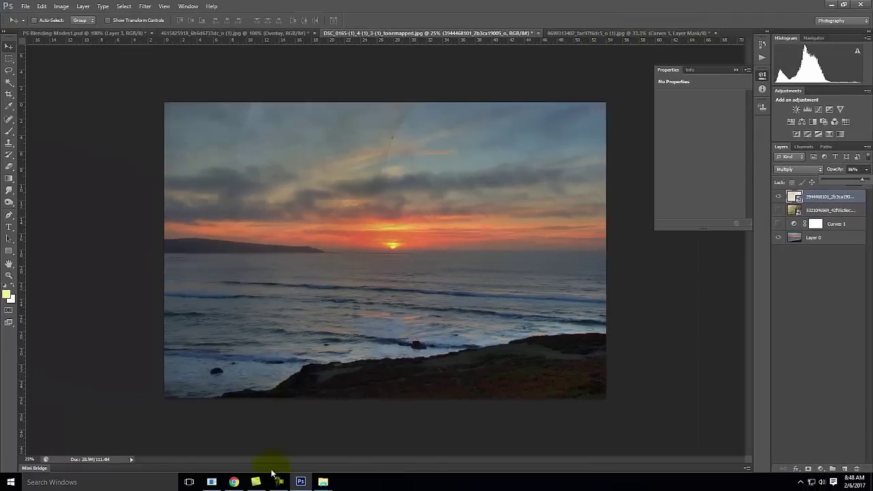
click(233, 481)
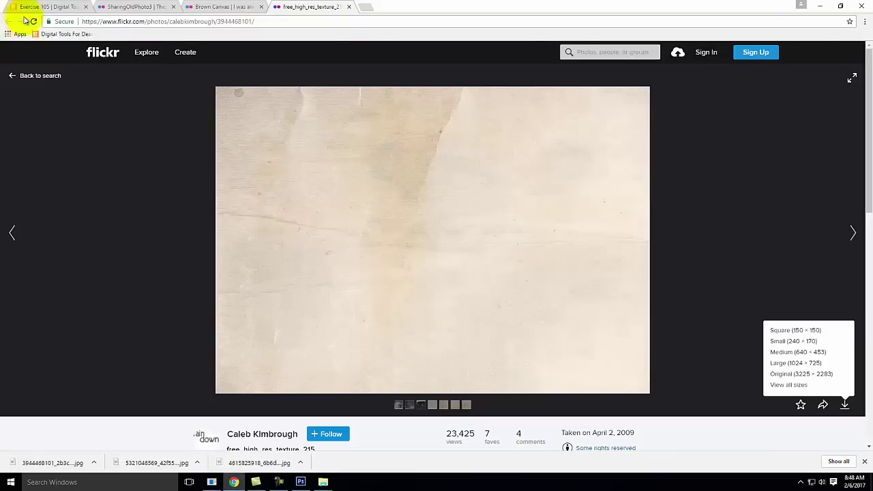
- From the Brown Canvas texture tab, go back to Flickr's grunge texture search results
click(143, 7)
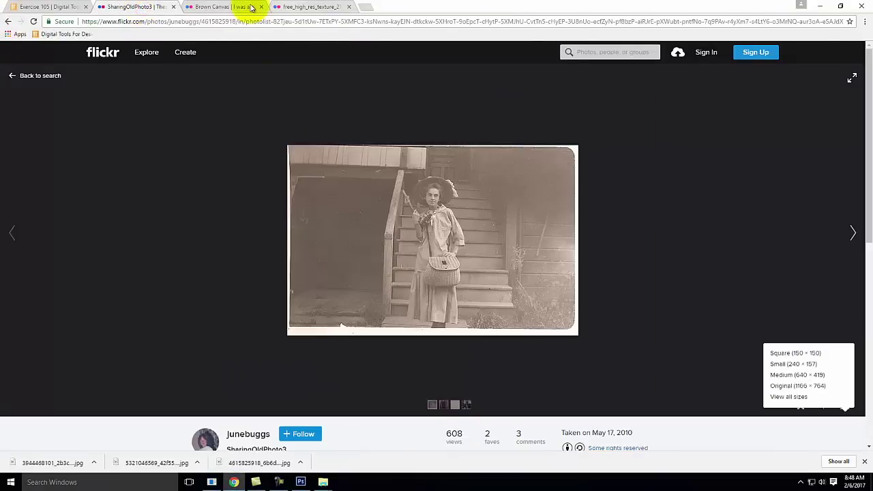
click(221, 6)
click(9, 21)
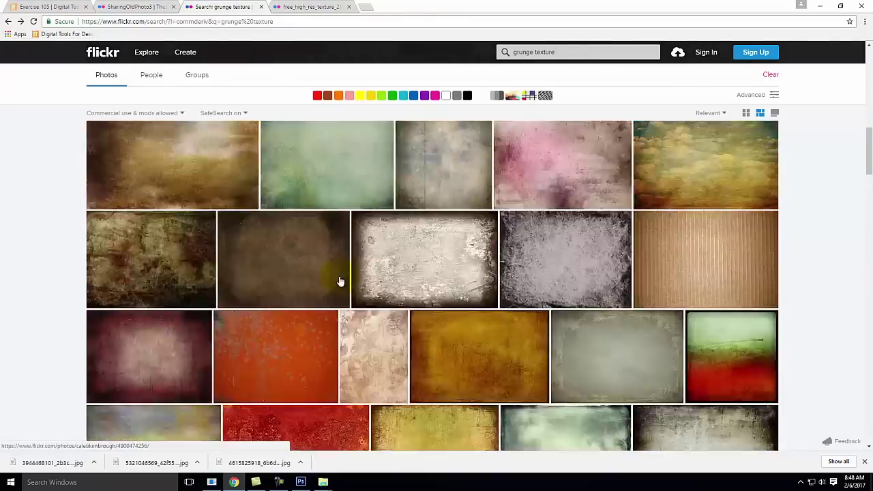
scroll(341, 281, up, 8)
scroll(340, 281, down, 4)
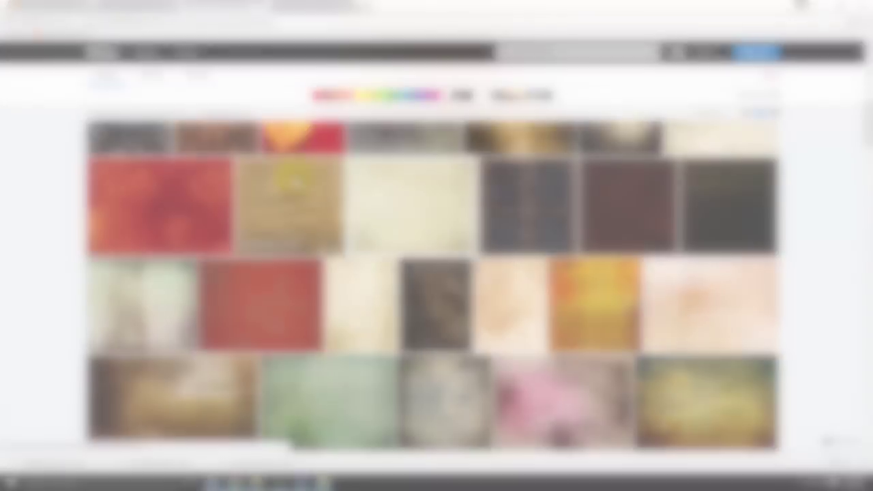